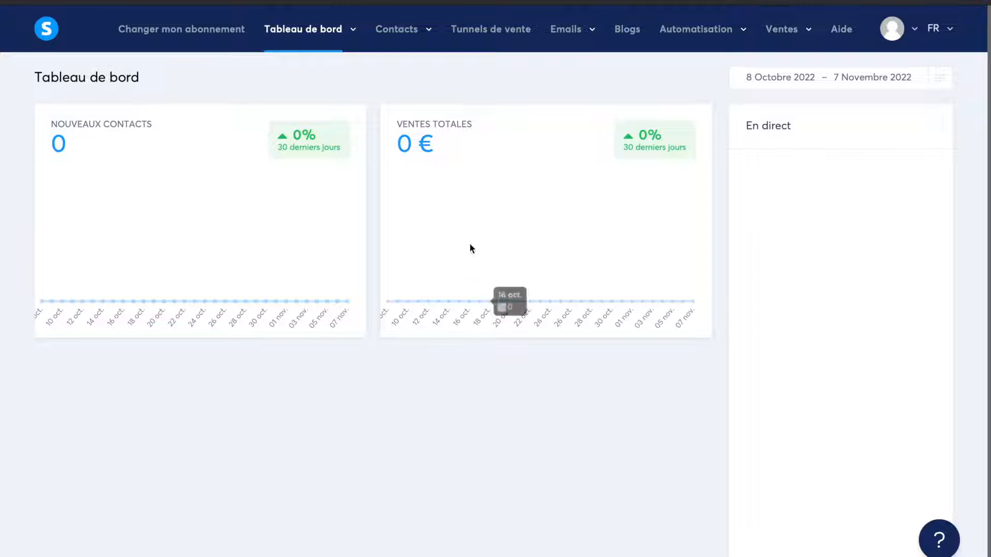
# Open the "Tunnel de capture" sales funnel and preview its capture page
pyautogui.click(490, 31)
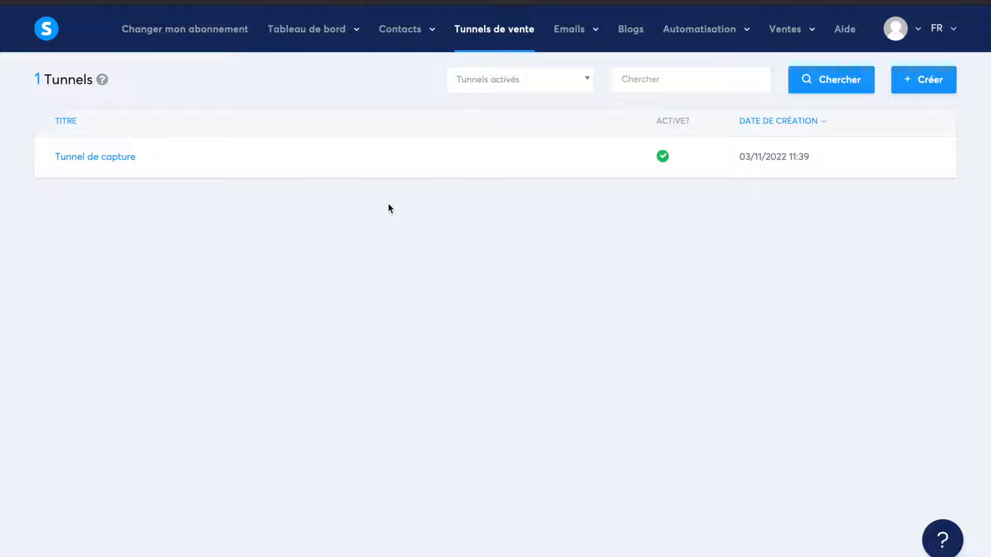
pyautogui.click(309, 61)
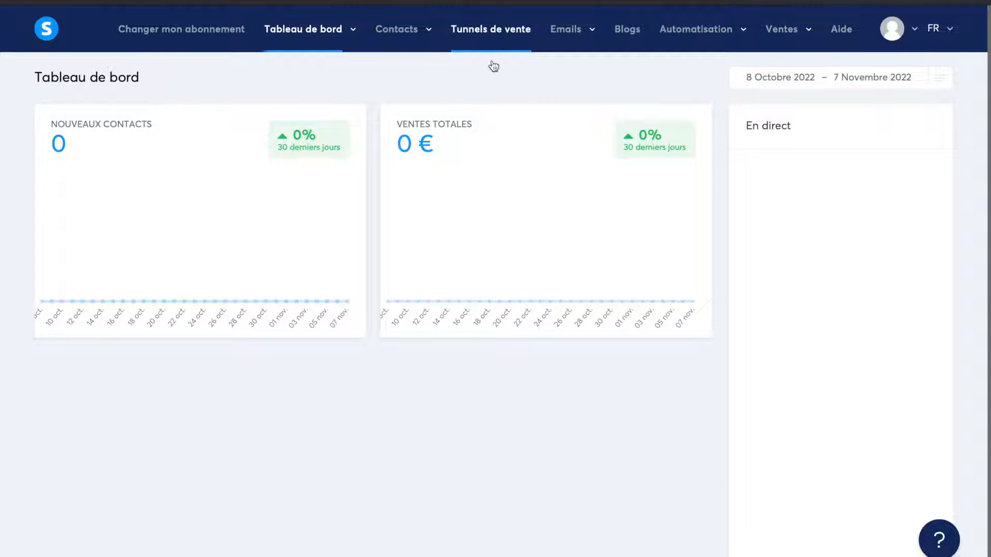
pyautogui.click(489, 50)
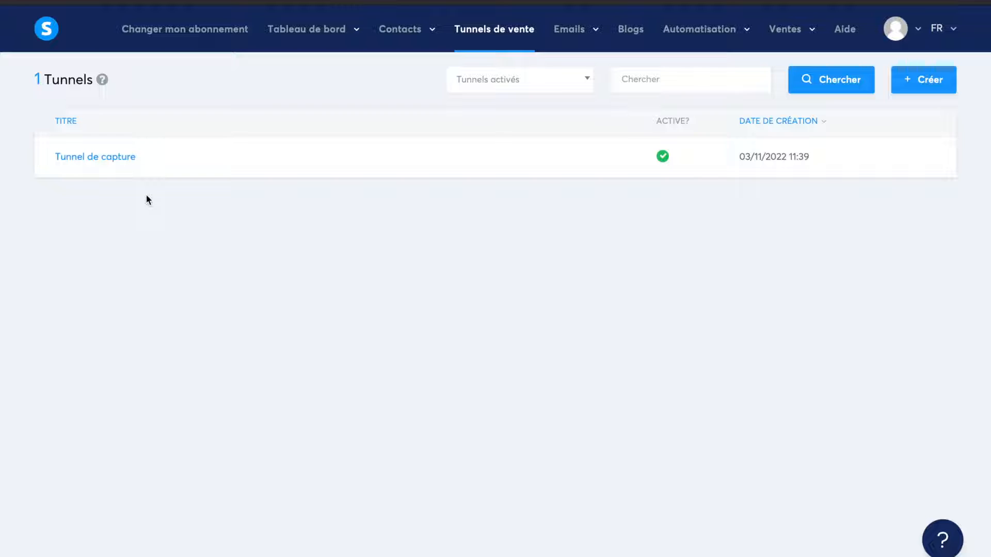
pyautogui.click(115, 157)
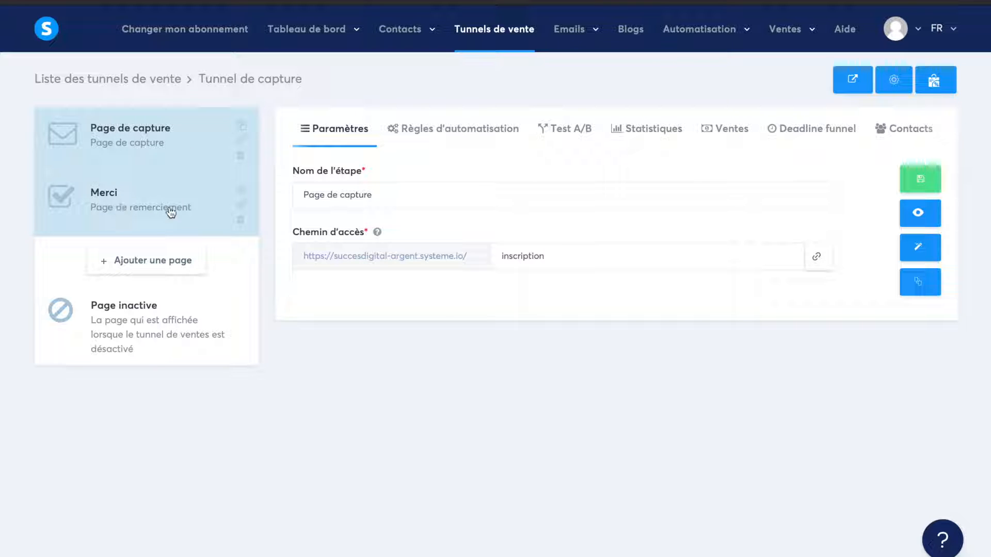
pyautogui.click(917, 212)
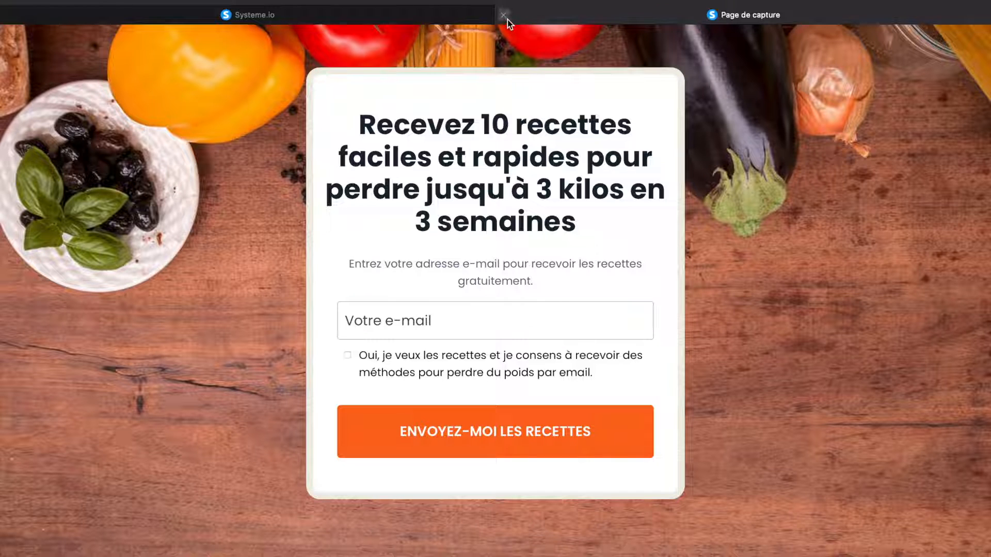
pyautogui.click(505, 16)
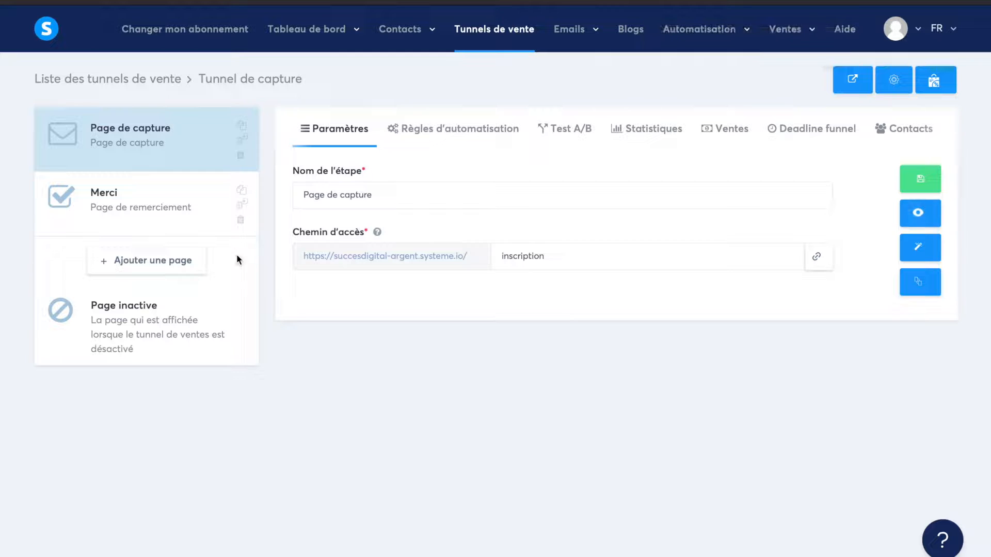
# Rename the funnel from its settings as "Tunnel de vente"
pyautogui.click(150, 264)
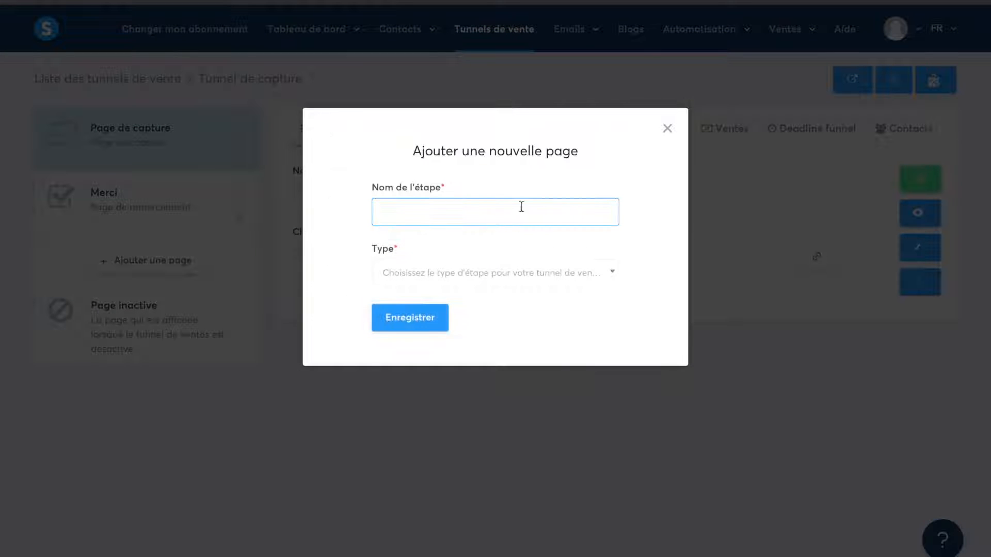
pyautogui.click(667, 129)
pyautogui.moveTo(240, 78); pyautogui.dragTo(302, 78)
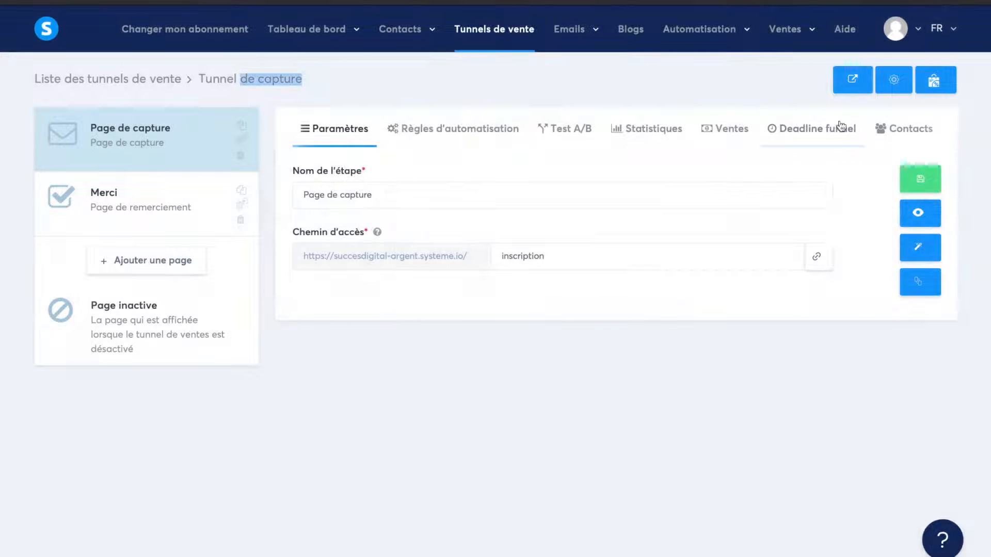
pyautogui.click(883, 76)
pyautogui.doubleClick(398, 214)
pyautogui.write('vente')
pyautogui.click(478, 410)
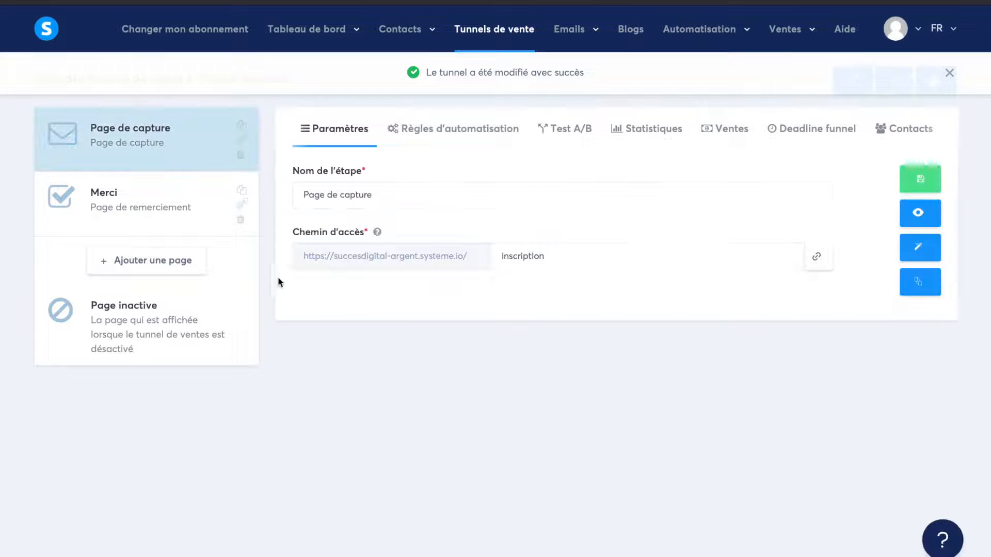
# Add a new page named "Page de vente" to the funnel, with the sales type "Page de vente"
pyautogui.click(169, 265)
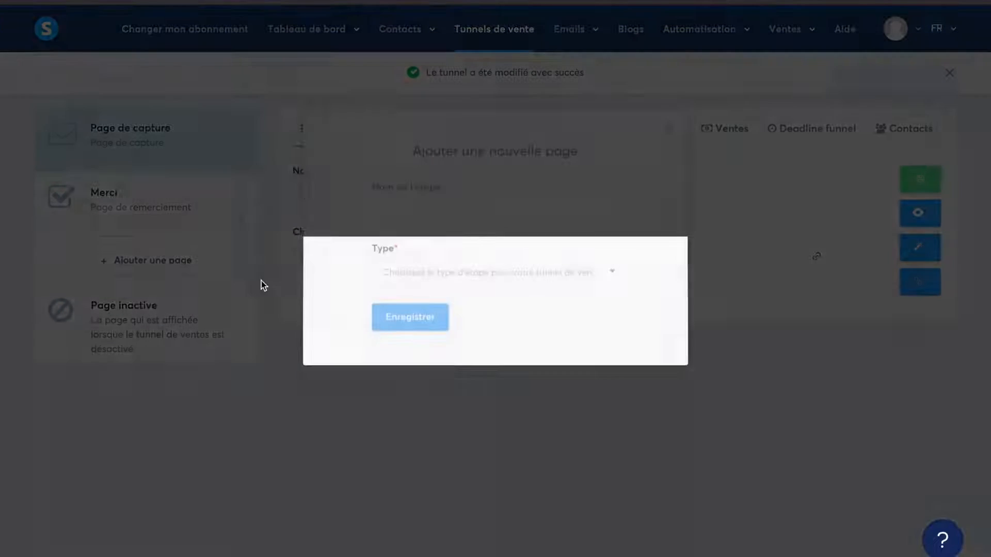
pyautogui.click(401, 210)
pyautogui.write('Page de')
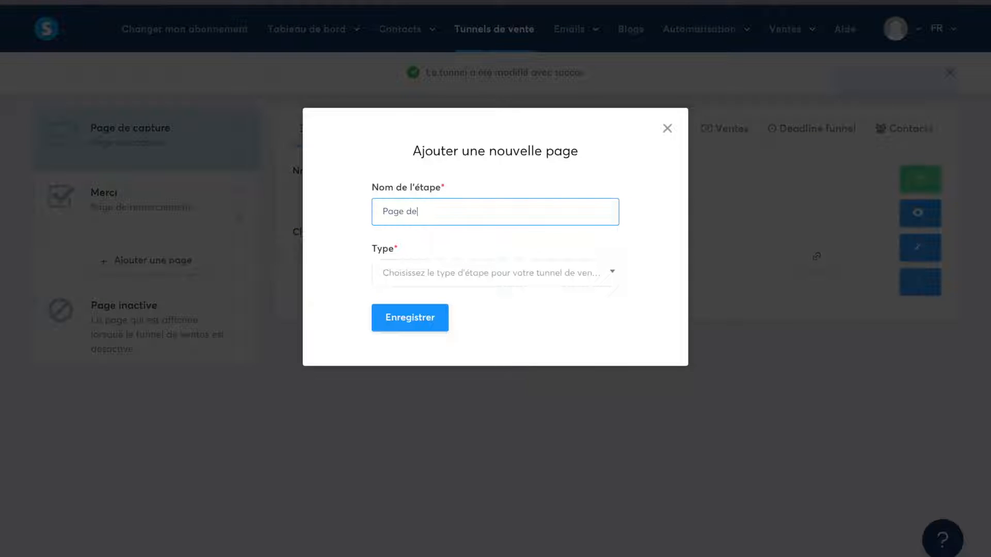
pyautogui.write(' vente')
pyautogui.click(420, 272)
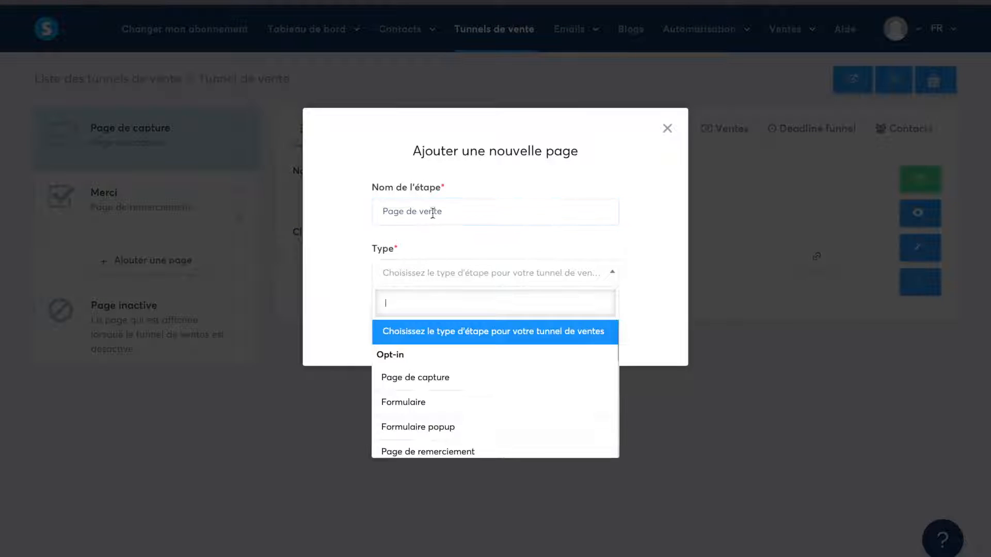
pyautogui.scroll(-1, 445, 390)
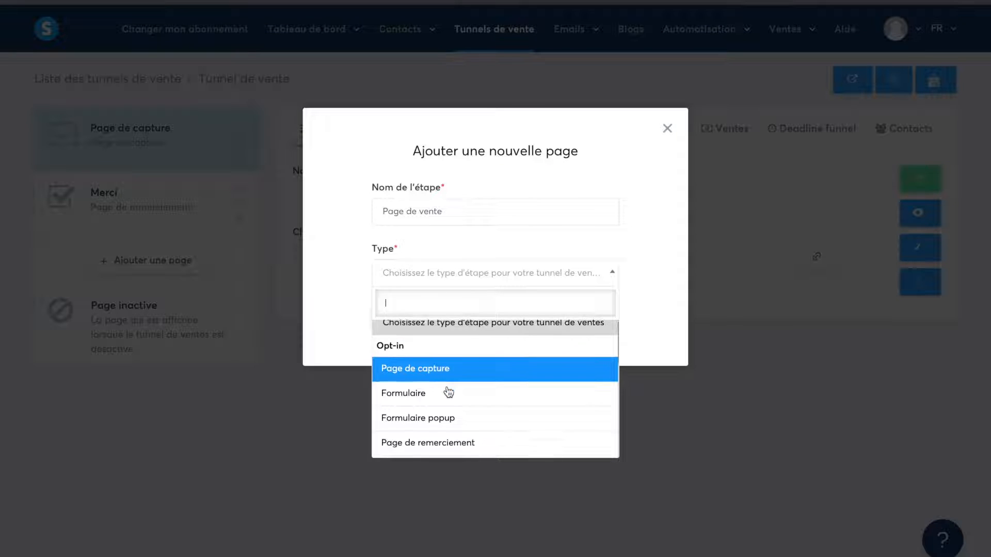
pyautogui.scroll(-4, 478, 388)
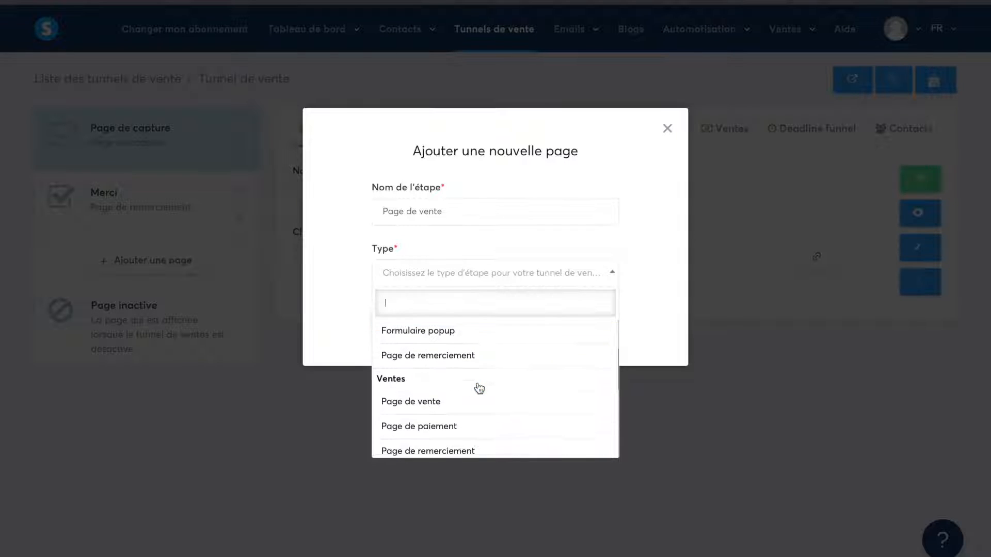
pyautogui.scroll(-1, 416, 408)
pyautogui.click(435, 371)
pyautogui.click(422, 316)
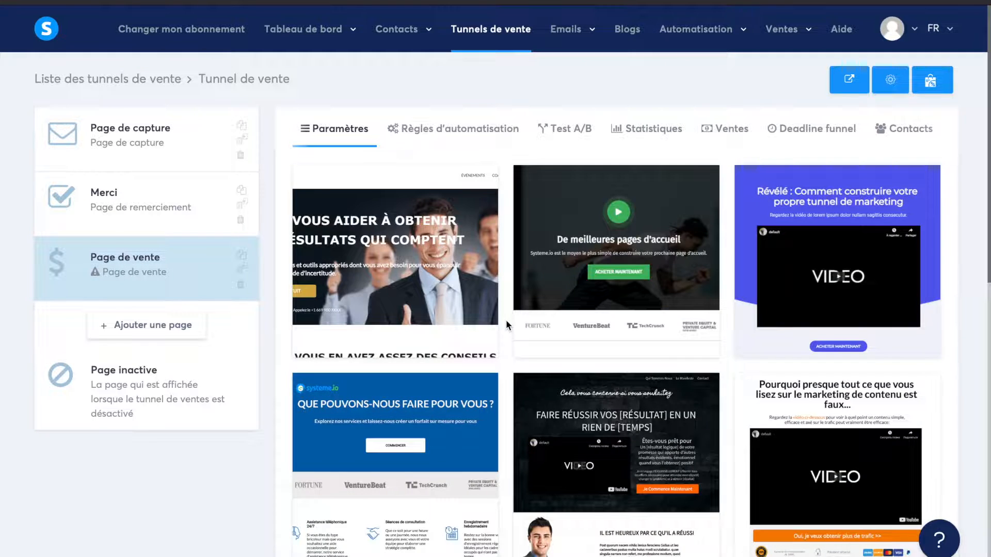
# Browse the sales page templates and preview the "Pour vous aider à obtenir les résultats qui comptent" template, examining its sections down to the footer
pyautogui.scroll(-10, 506, 320)
pyautogui.scroll(-4, 506, 320)
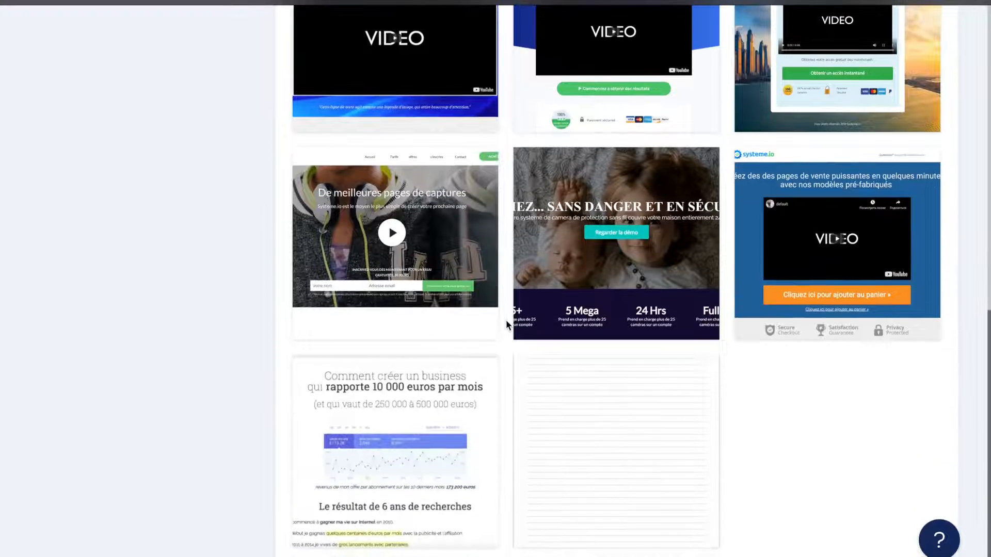
pyautogui.scroll(2, 505, 319)
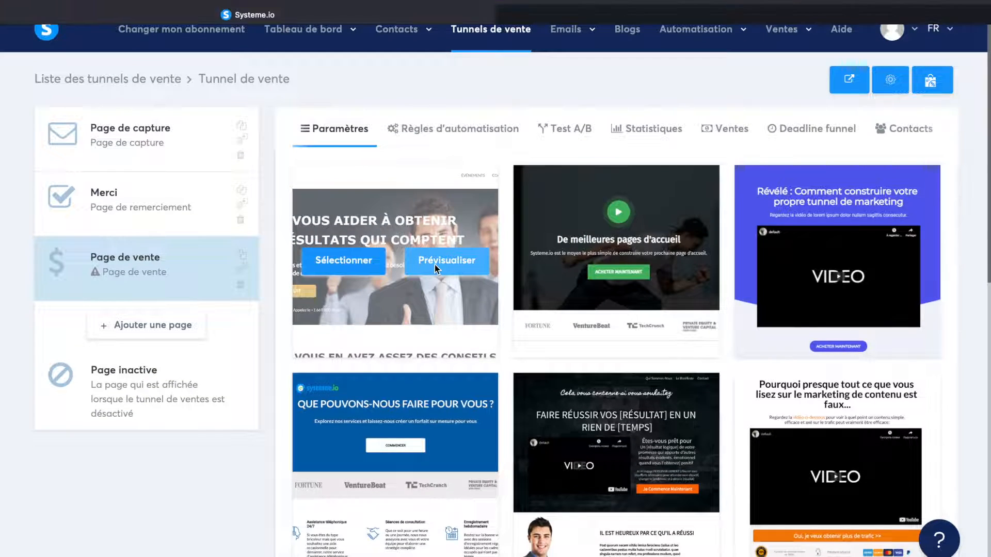
pyautogui.press('super+t')
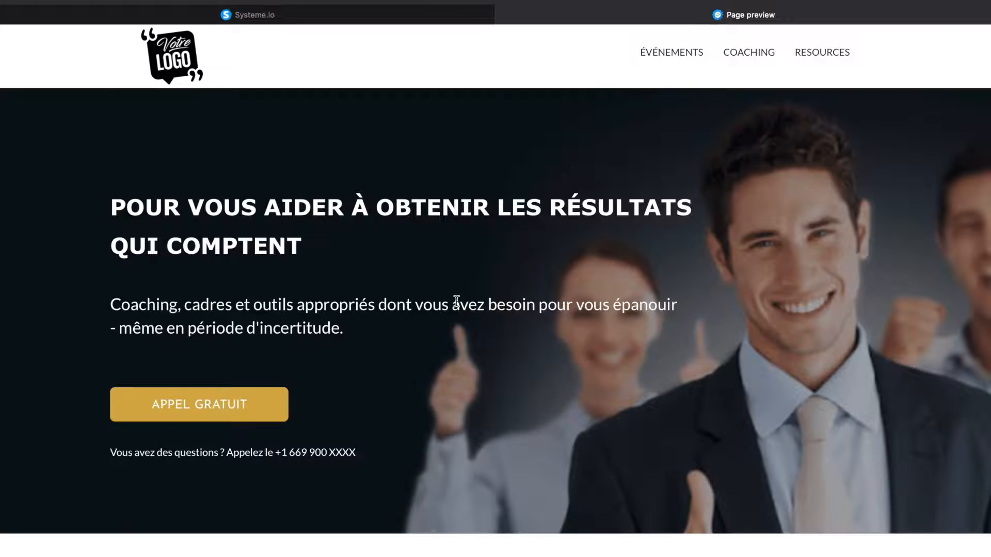
pyautogui.scroll(-15, 514, 263)
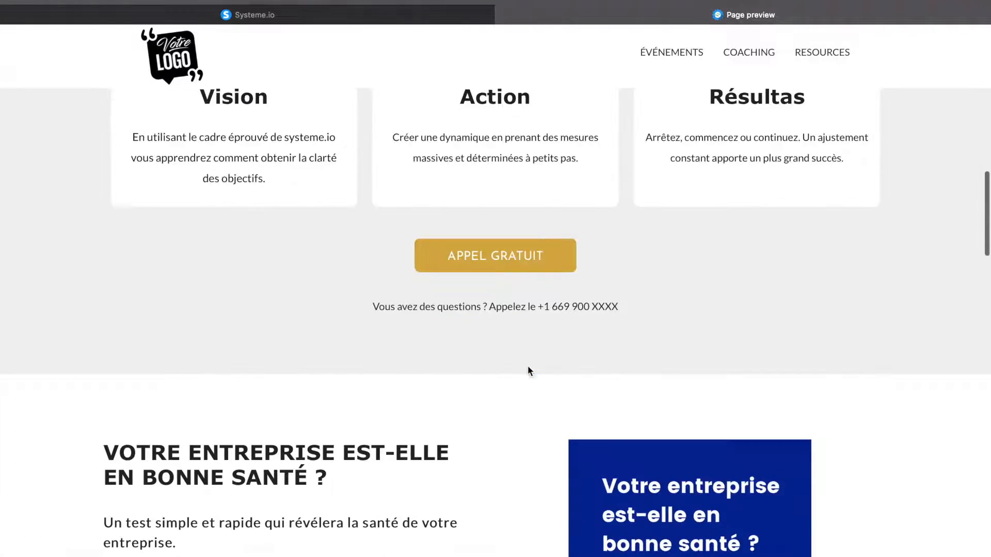
pyautogui.scroll(-15, 438, 305)
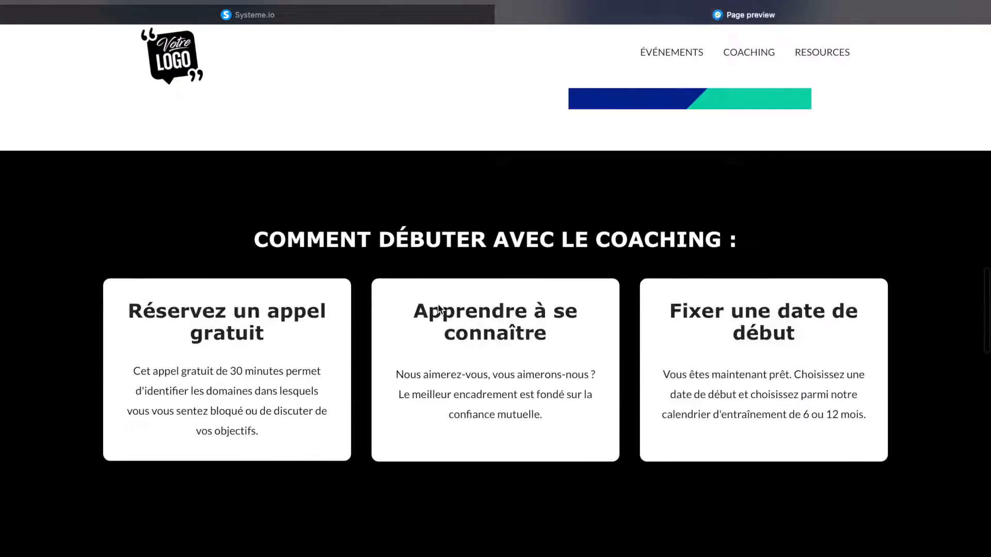
pyautogui.scroll(-8, 438, 326)
pyautogui.scroll(-10, 440, 344)
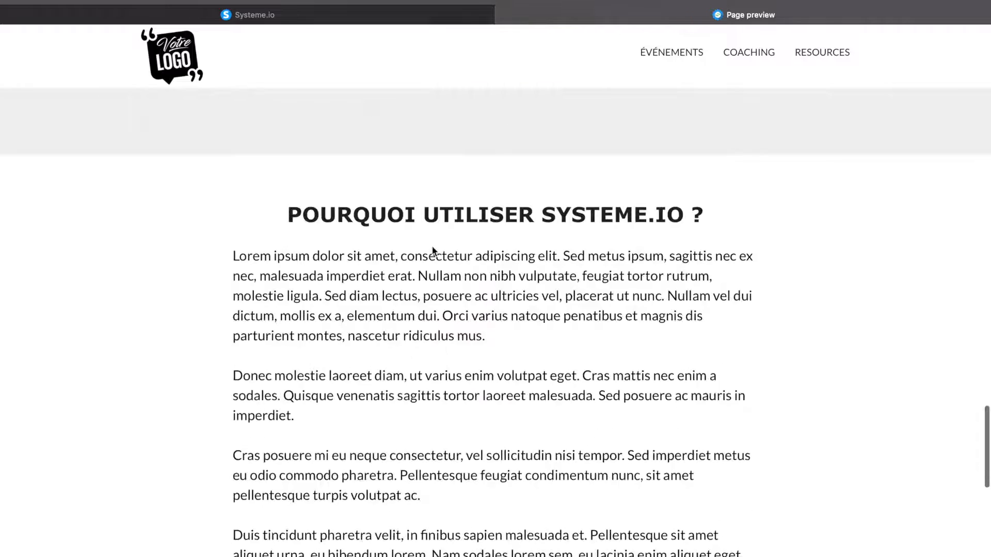
pyautogui.scroll(6, 488, 341)
pyautogui.moveTo(270, 239); pyautogui.dragTo(363, 330)
pyautogui.click(440, 432)
pyautogui.scroll(-9, 440, 434)
pyautogui.scroll(-3, 463, 410)
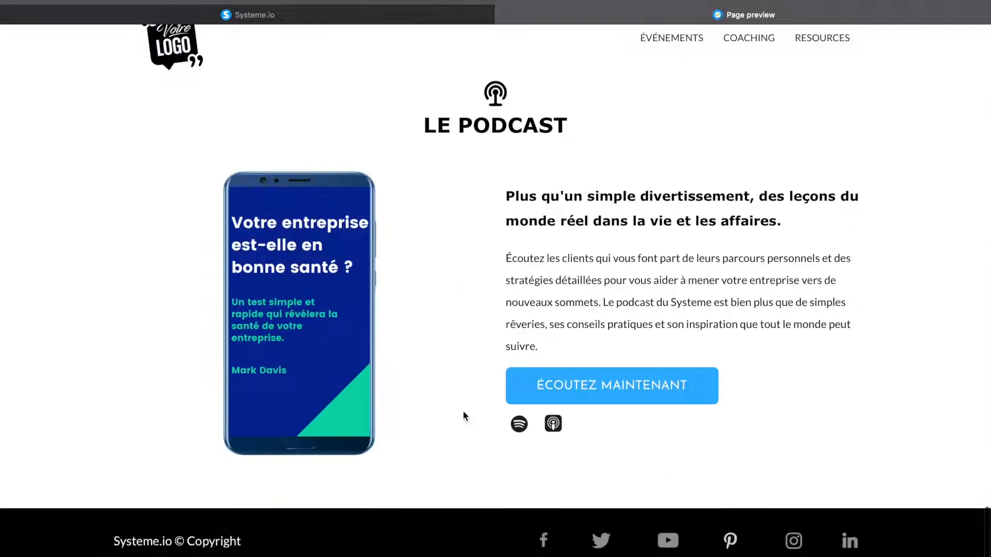
pyautogui.click(404, 15)
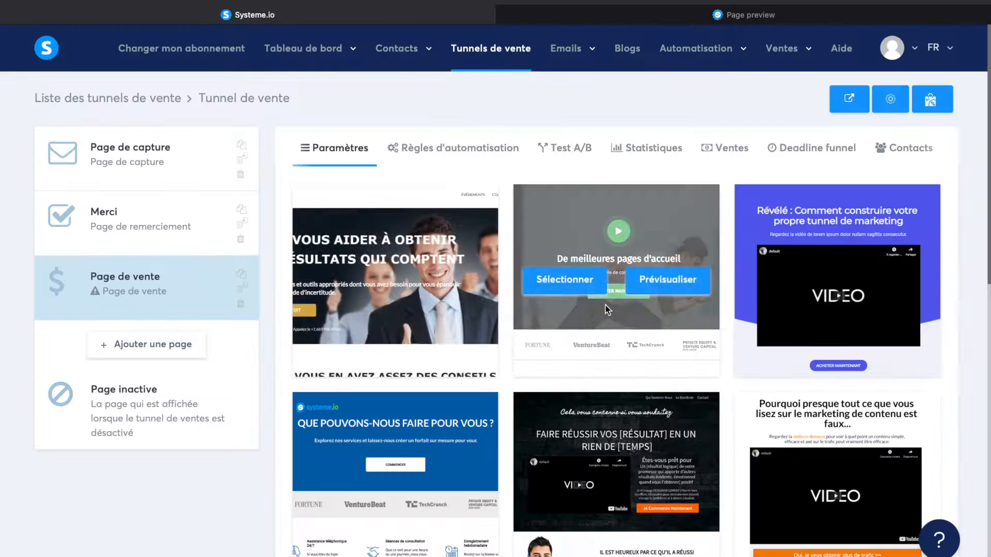
# Preview the "Faire réussir vos [résultat] en un rien de [temps]" template and examine its video, testimonial and objection sections
pyautogui.moveTo(818, 364)
pyautogui.scroll(-3, 621, 469)
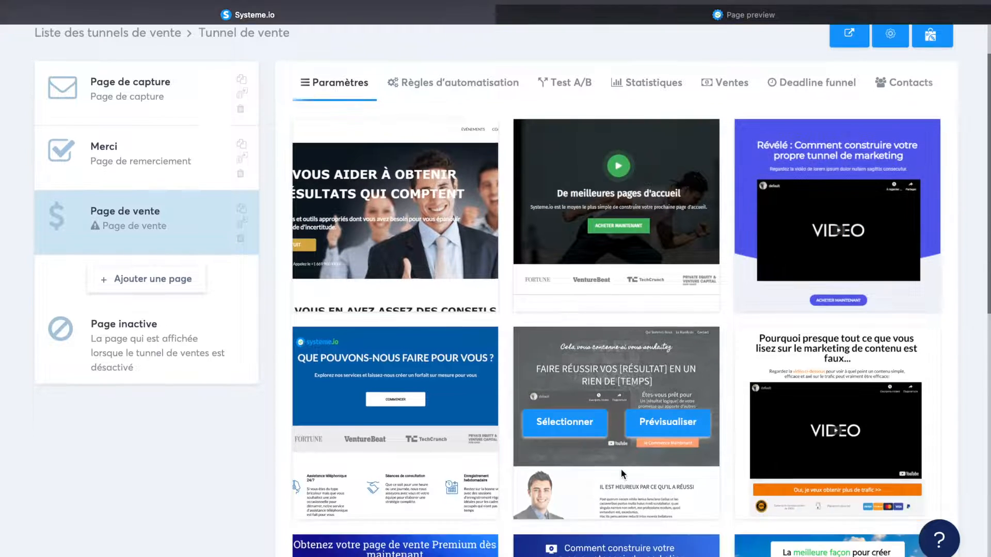
pyautogui.click(664, 371)
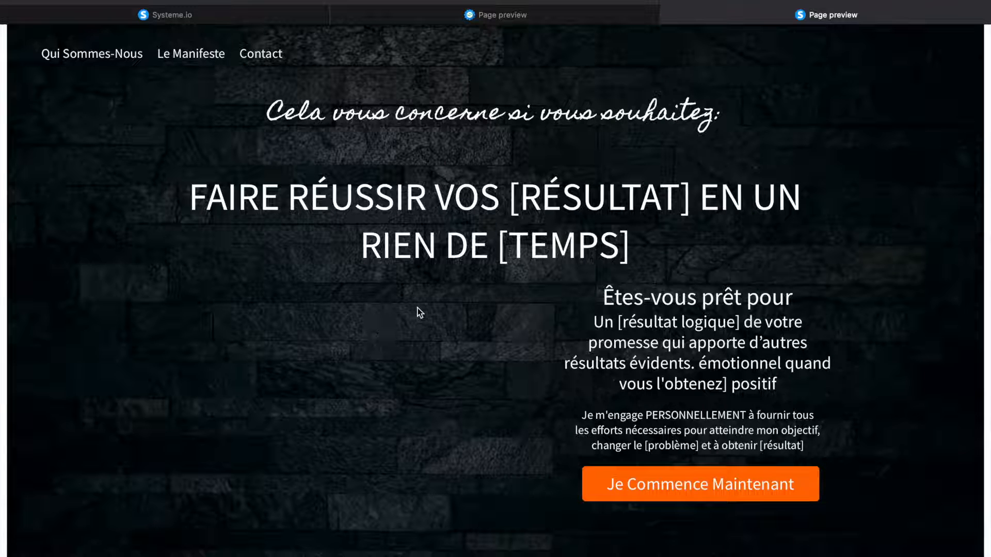
pyautogui.scroll(-2, 419, 312)
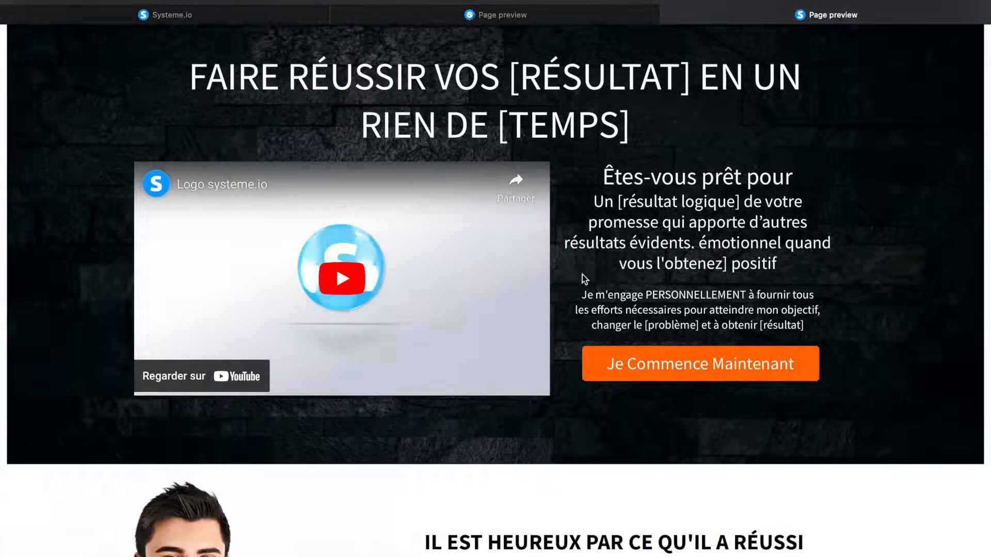
pyautogui.scroll(-1, 546, 310)
pyautogui.scroll(-5, 513, 365)
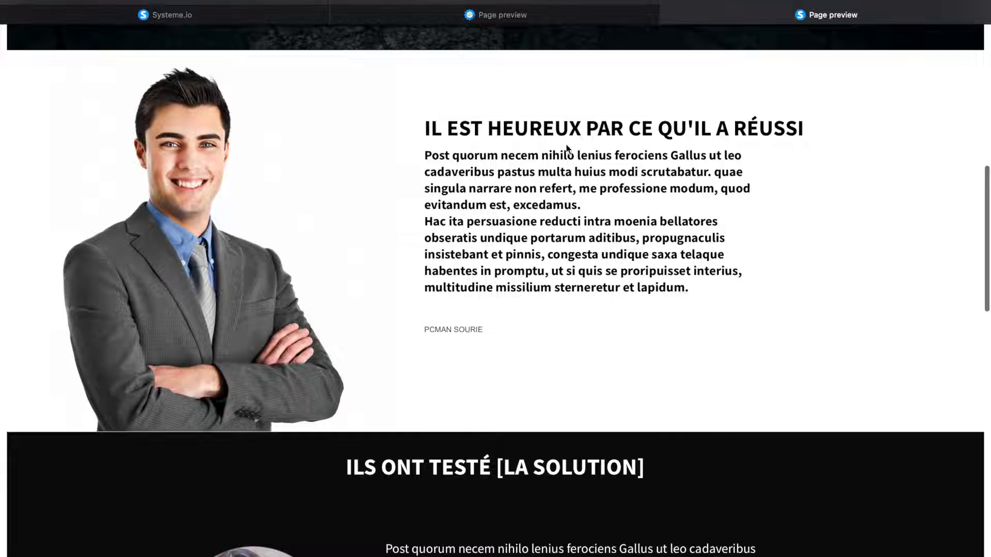
pyautogui.scroll(-5, 460, 276)
pyautogui.scroll(-8, 361, 335)
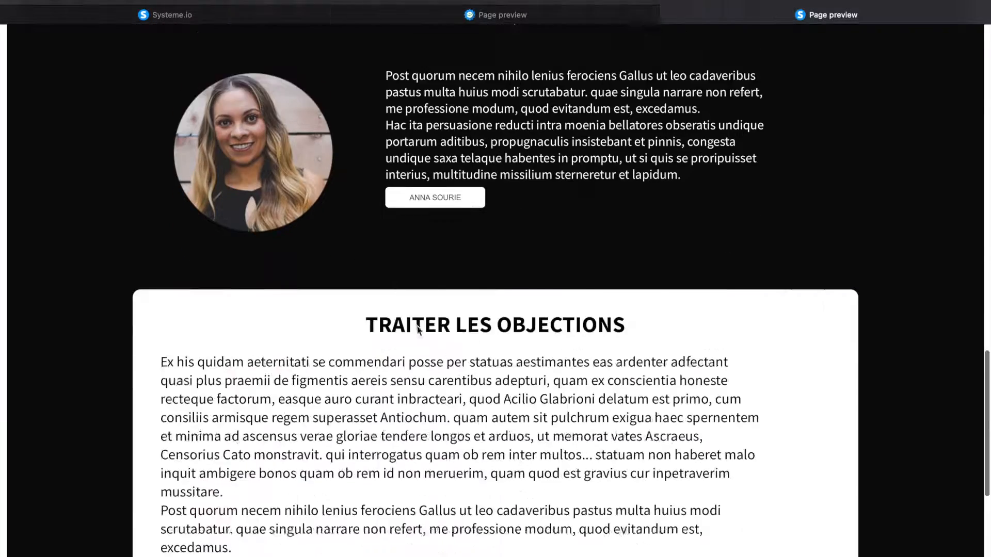
pyautogui.scroll(-2, 547, 480)
pyautogui.scroll(8, 547, 465)
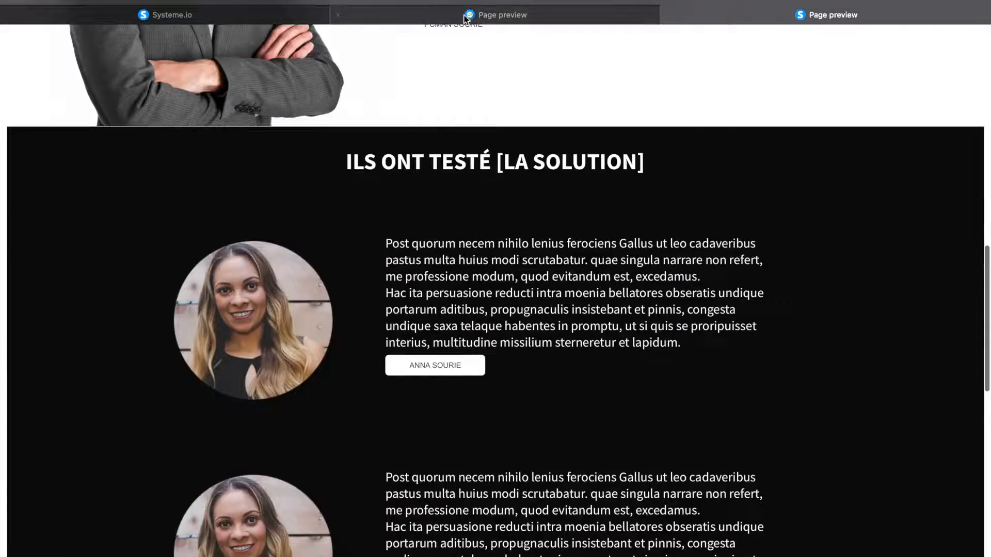
pyautogui.click(395, 14)
pyautogui.click(279, 14)
# Preview the "Pourquoi presque tout ce que vous lisez" template, close the earlier previews, and examine its headline, video and order section
pyautogui.moveTo(841, 380)
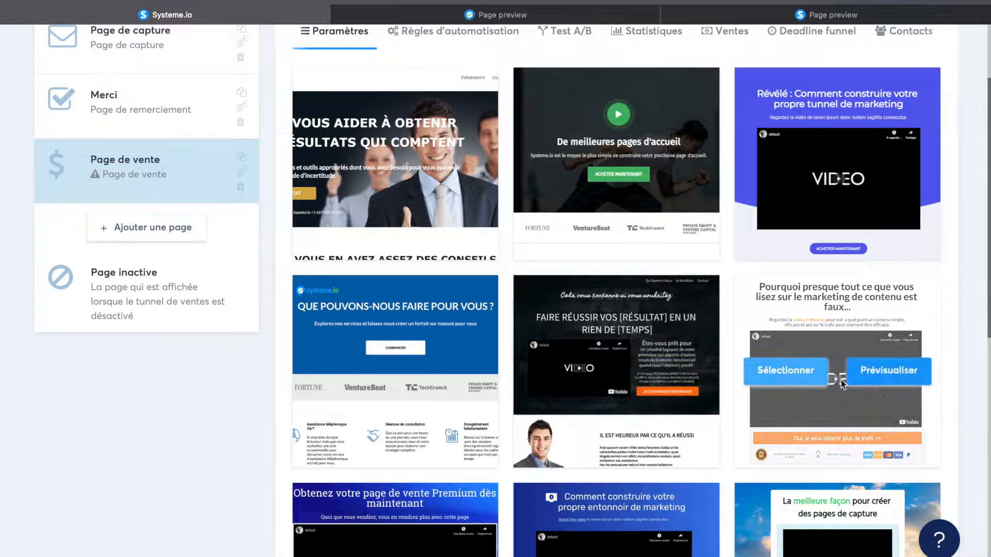
pyautogui.click(913, 371)
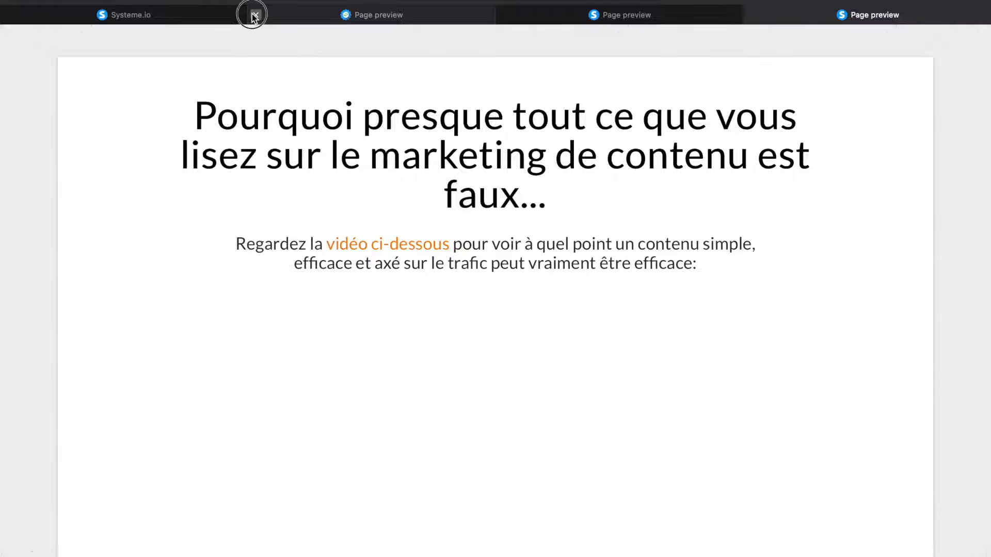
pyautogui.click(250, 15)
pyautogui.click(250, 15)
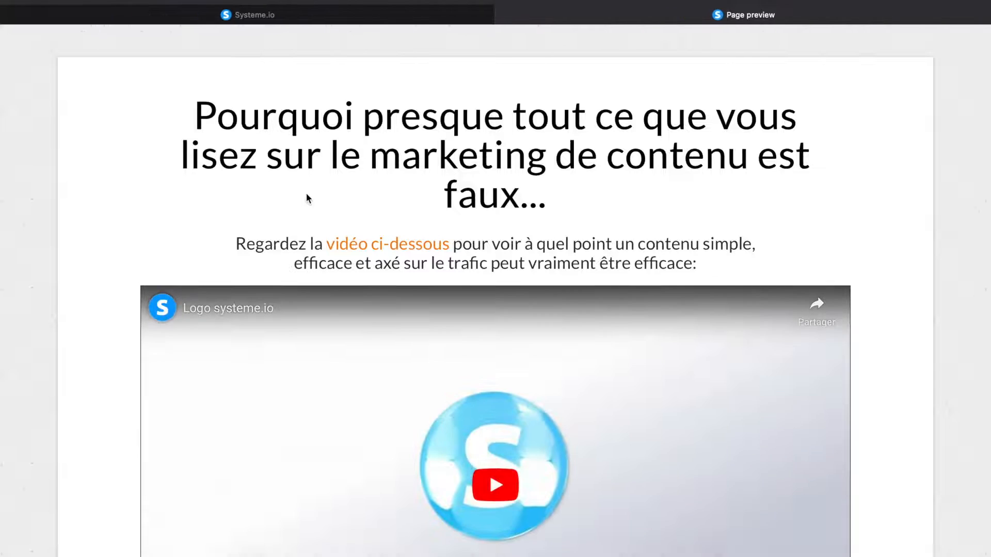
pyautogui.scroll(-6, 307, 201)
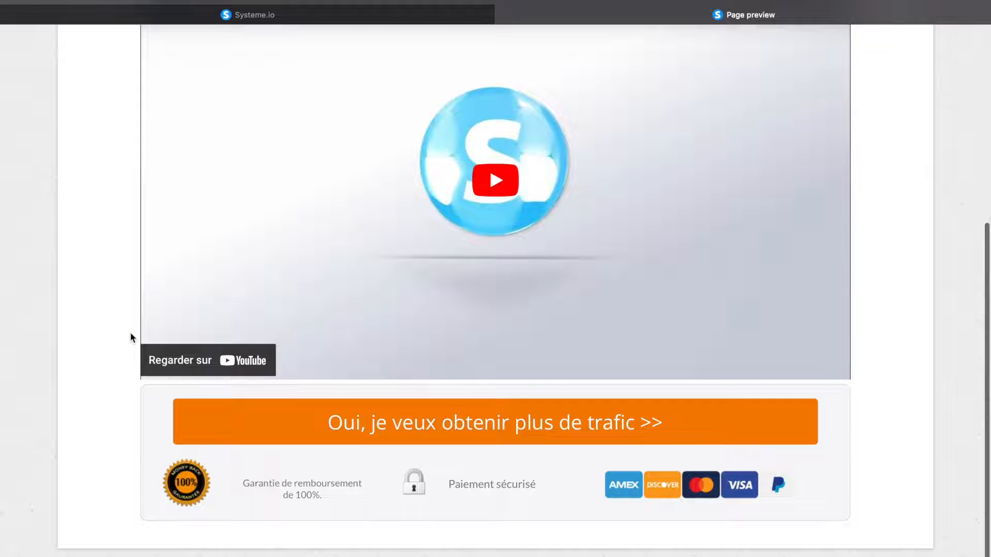
pyautogui.scroll(6, 131, 336)
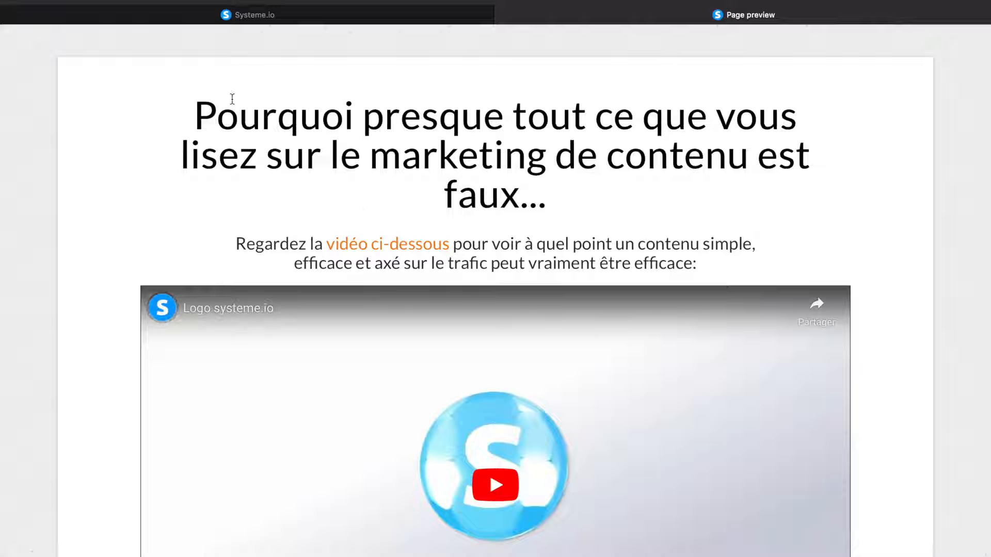
pyautogui.moveTo(233, 94); pyautogui.dragTo(420, 184)
pyautogui.moveTo(290, 242); pyautogui.dragTo(366, 272)
pyautogui.click(367, 273)
pyautogui.scroll(-6, 444, 407)
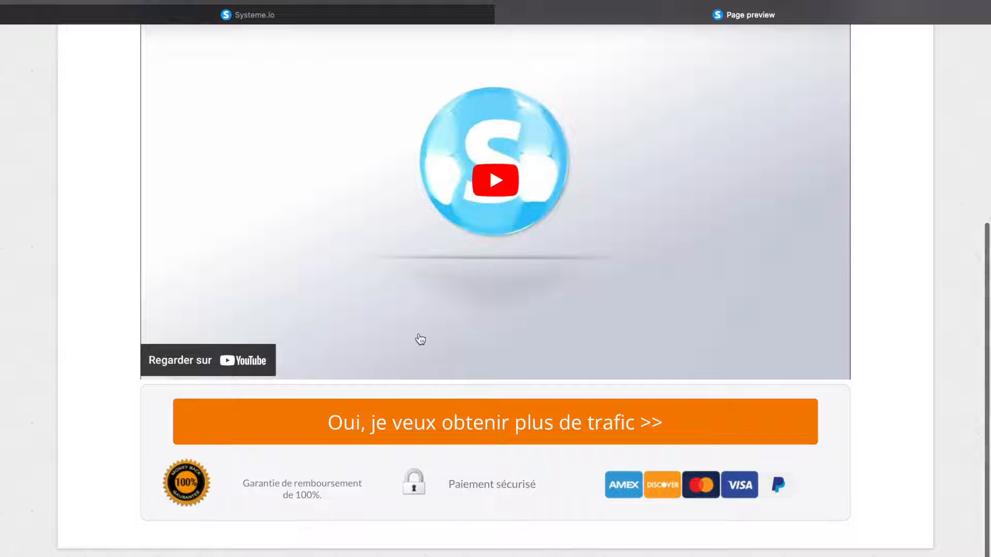
# Examine the previewed template once more, from its headline down to the order section and back up
pyautogui.scroll(6, 398, 296)
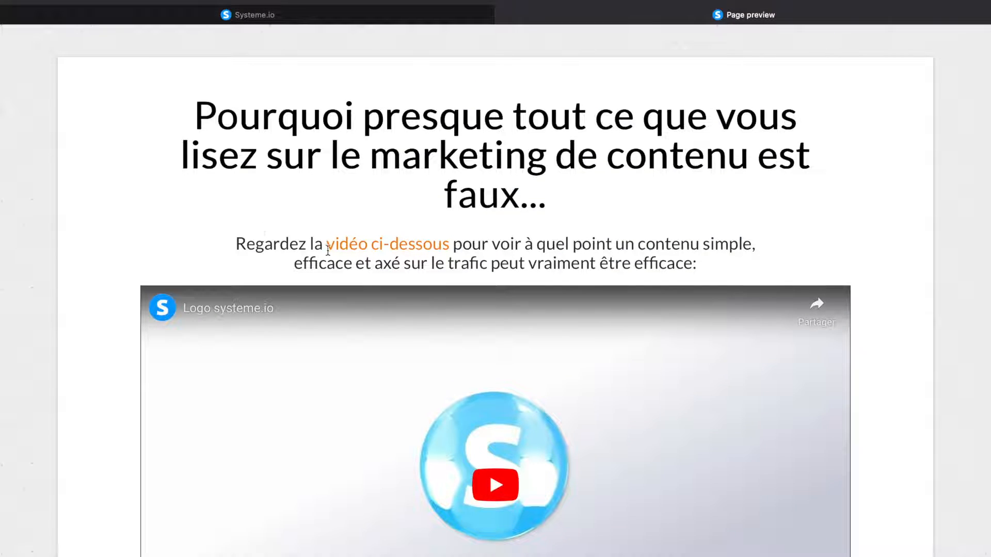
pyautogui.scroll(-6, 310, 289)
pyautogui.click(328, 423)
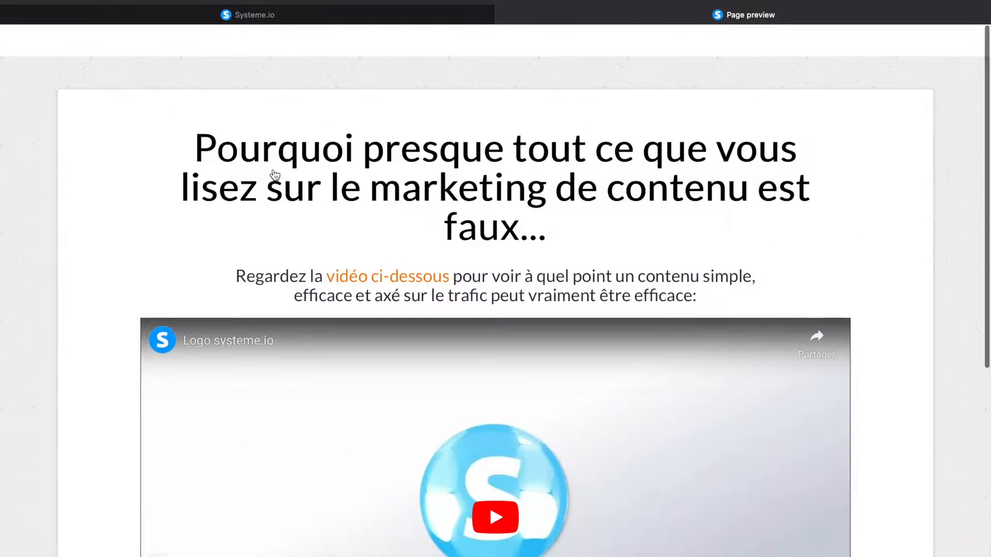
# Close the preview, choose the blank template at the end of the template gallery, and open the sales page in the page editor
pyautogui.click(503, 15)
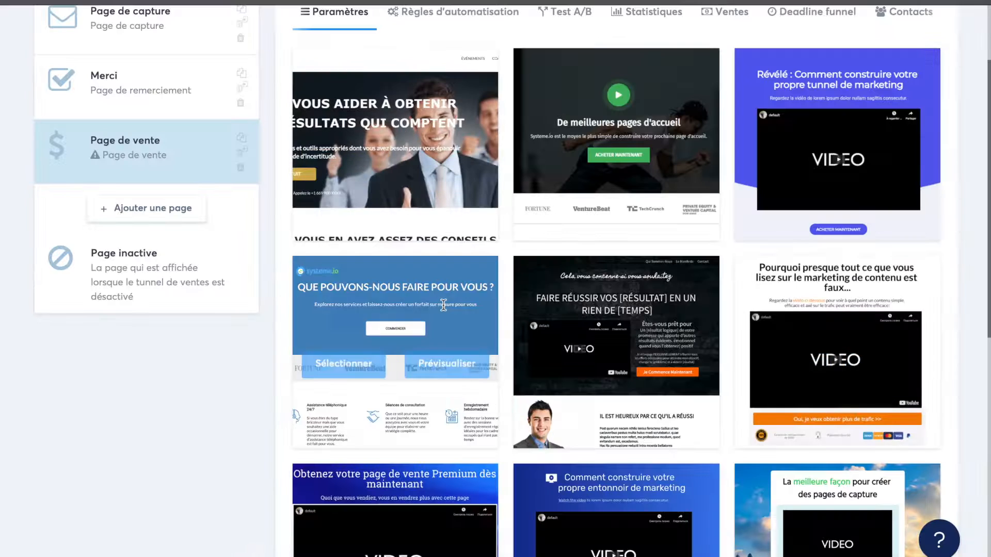
pyautogui.scroll(-10, 444, 305)
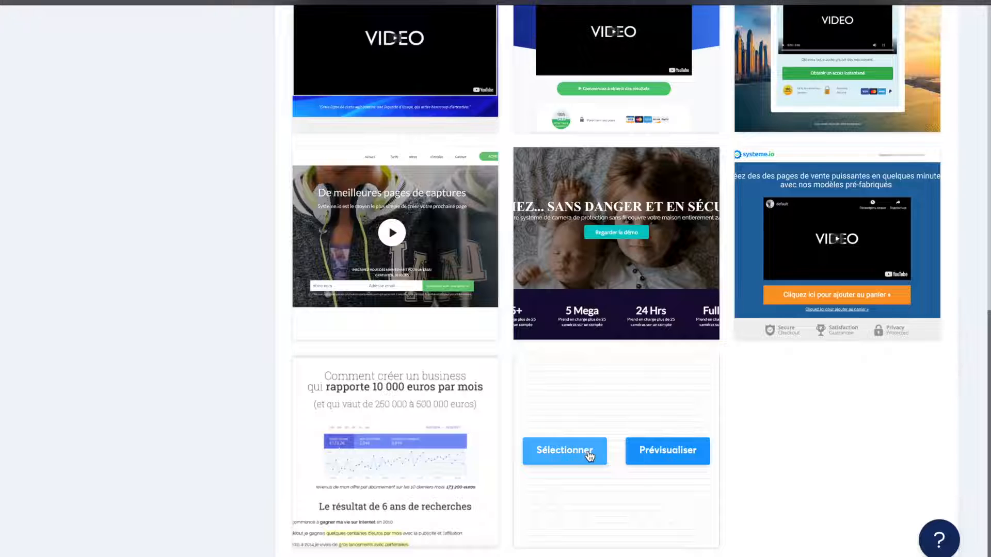
pyautogui.click(589, 456)
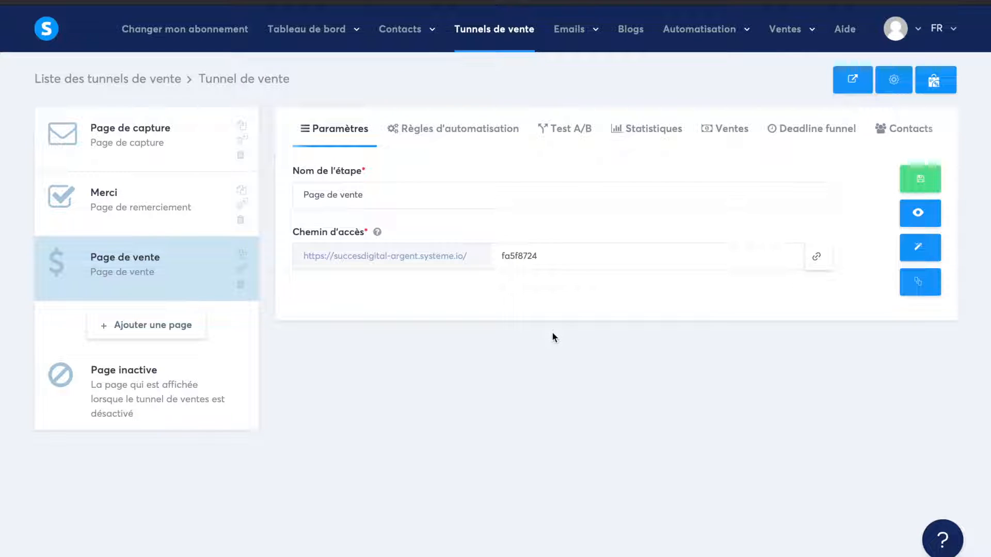
pyautogui.click(920, 247)
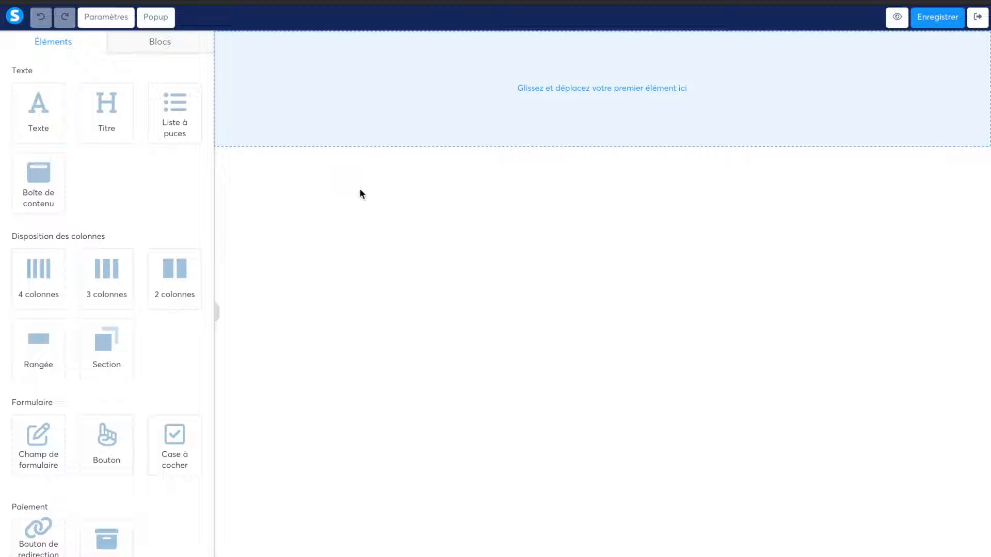
# Open the page settings and examine the search engine optimisation fields for title, description, keywords and author
pyautogui.click(110, 21)
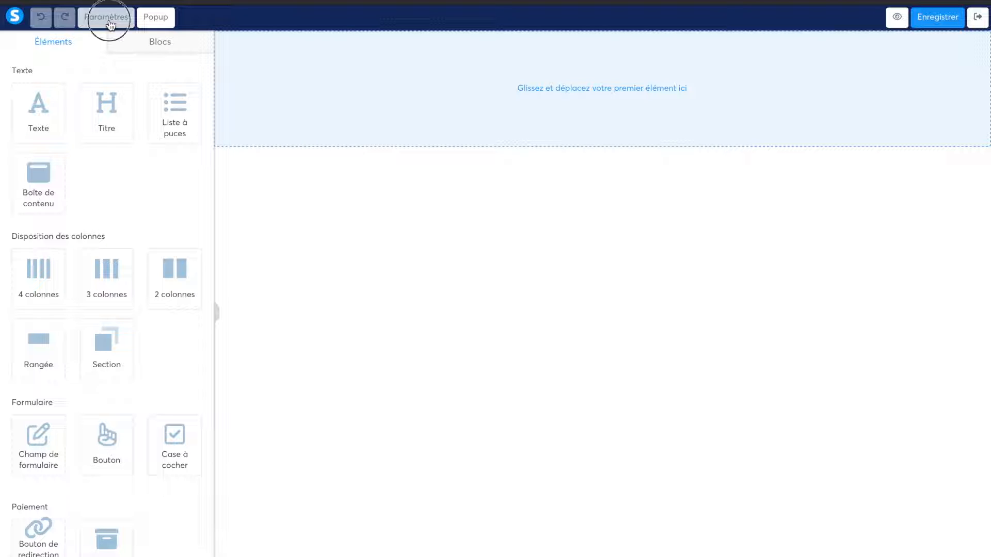
pyautogui.scroll(-10, 141, 261)
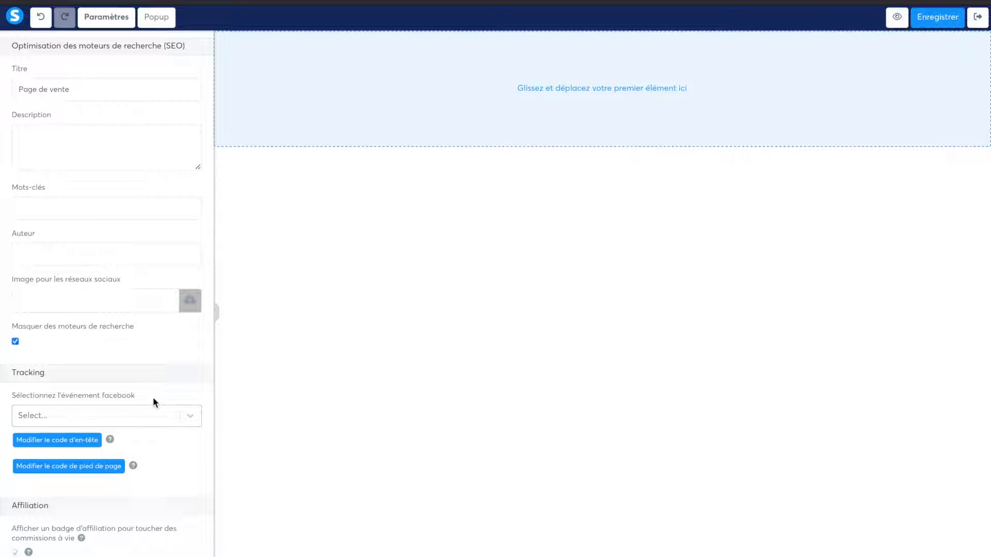
pyautogui.scroll(3, 153, 397)
pyautogui.moveTo(27, 153); pyautogui.dragTo(183, 151)
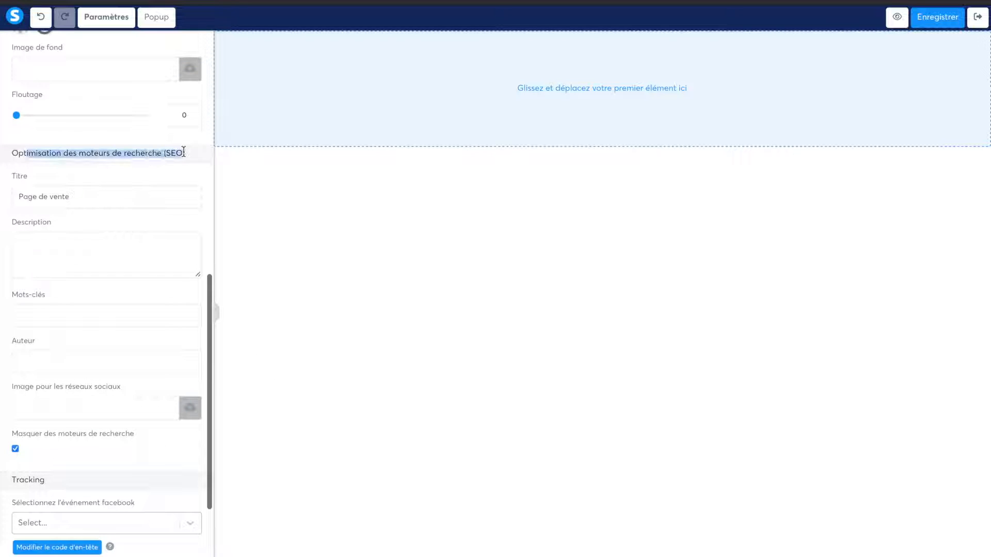
pyautogui.click(106, 166)
pyautogui.tripleClick(97, 199)
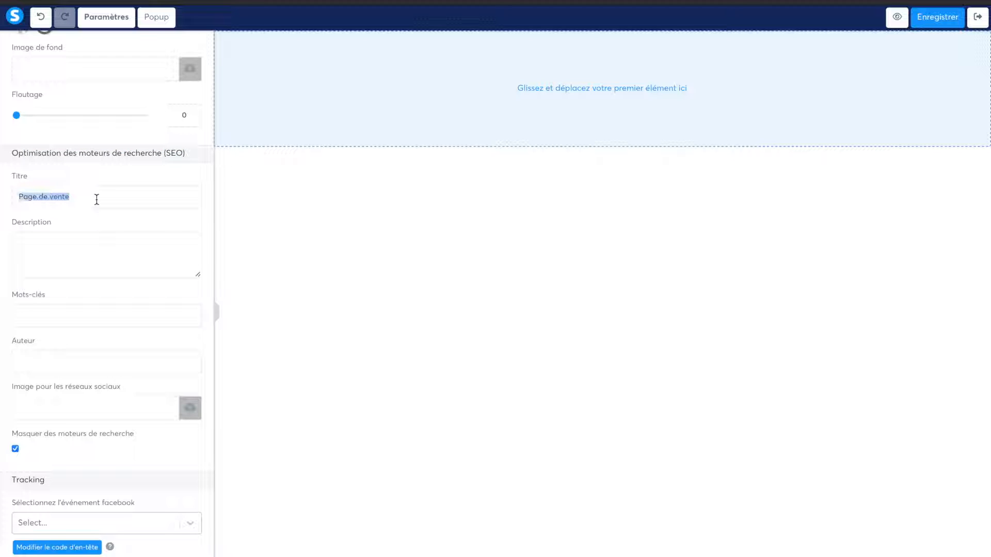
pyautogui.click(74, 250)
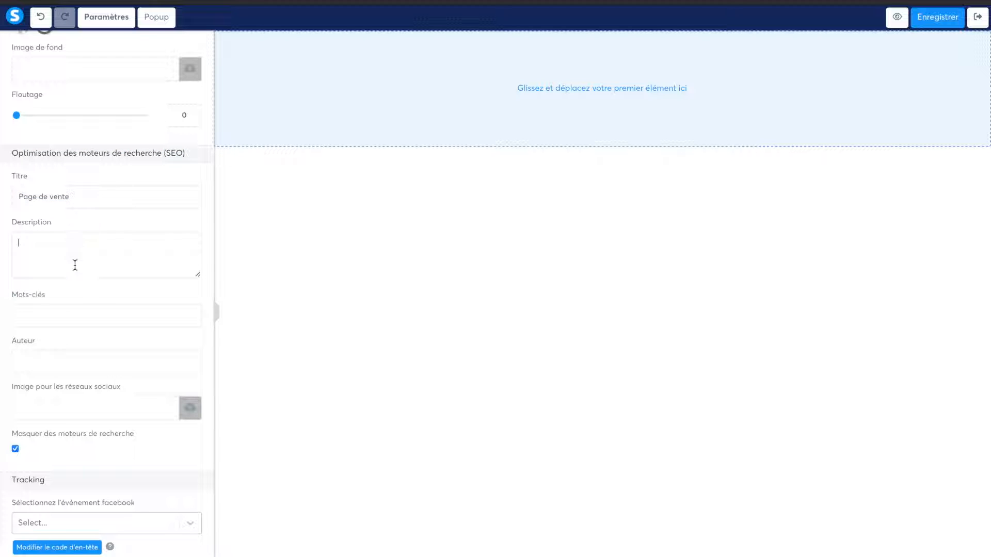
pyautogui.click(68, 311)
pyautogui.click(46, 359)
# Try turning off the "Masquer des moteurs de recherche" option, turn it back on, and leave the page settings
pyautogui.click(15, 448)
pyautogui.click(16, 448)
pyautogui.click(15, 449)
pyautogui.moveTo(61, 438); pyautogui.dragTo(146, 434)
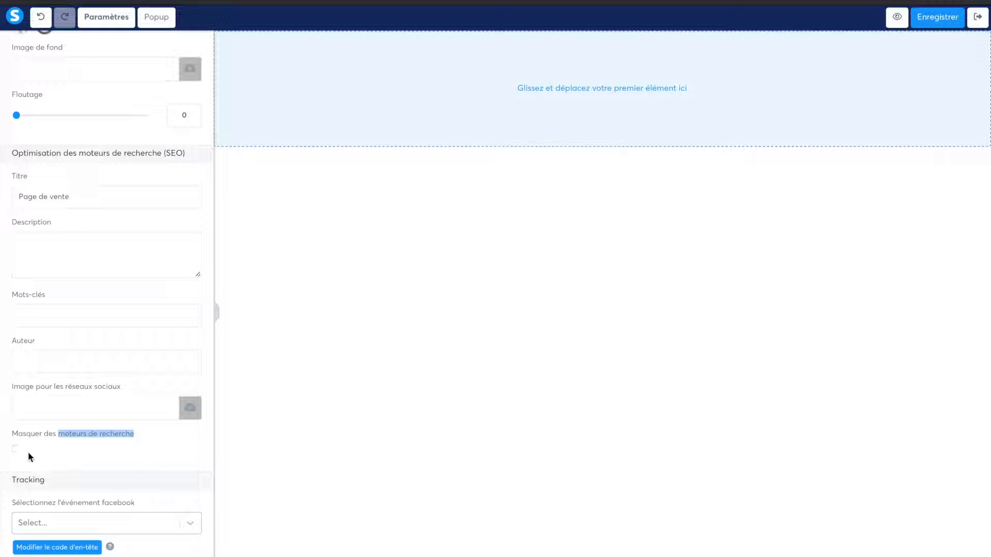
pyautogui.click(15, 448)
pyautogui.scroll(10, 105, 240)
pyautogui.click(321, 213)
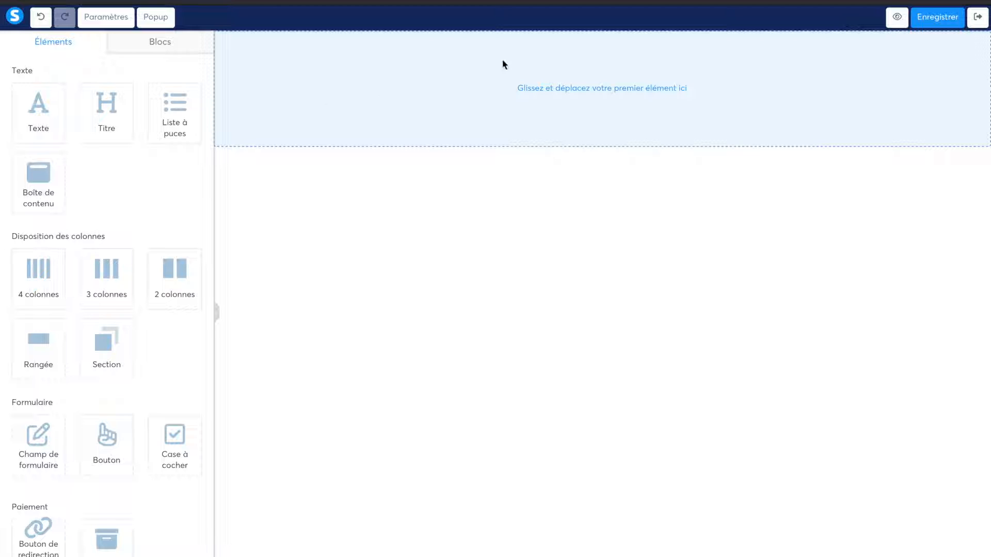
# Add a Section element to the empty page
pyautogui.moveTo(602, 86); pyautogui.dragTo(705, 85)
pyautogui.click(597, 204)
pyautogui.moveTo(106, 345); pyautogui.dragTo(454, 107)
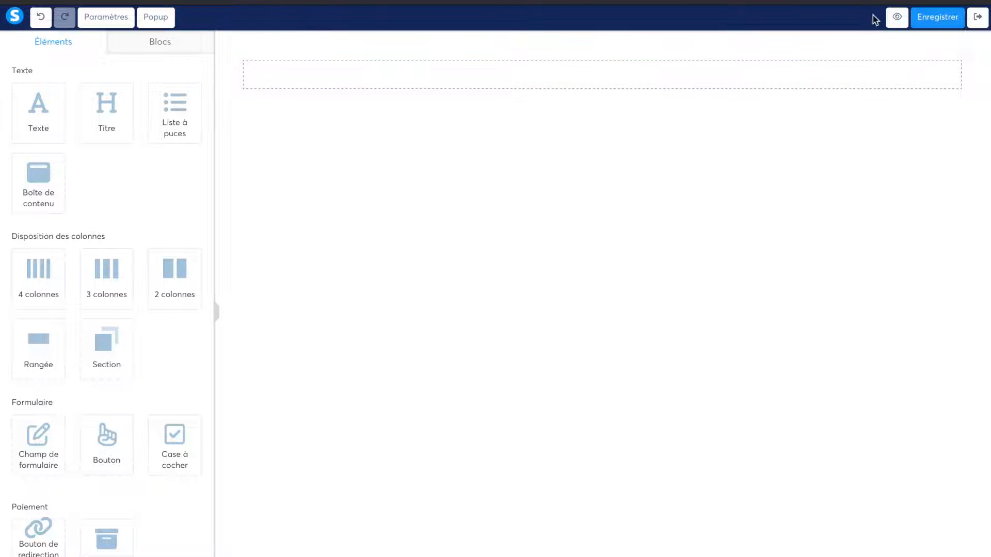
# Try out a two-column row and a three-column row in the section, and delete both
pyautogui.moveTo(181, 293); pyautogui.dragTo(367, 110)
pyautogui.moveTo(104, 281); pyautogui.dragTo(351, 109)
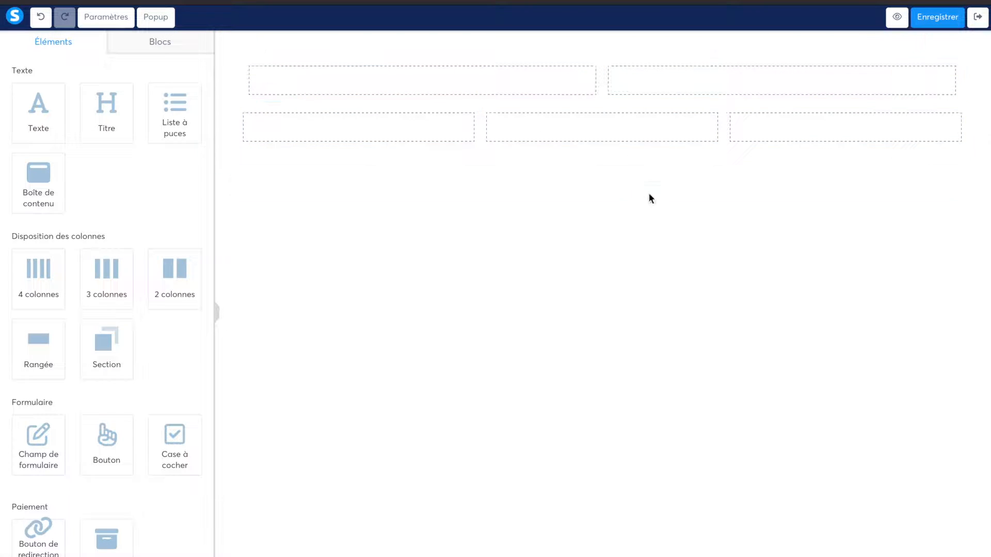
pyautogui.click(959, 99)
pyautogui.click(621, 301)
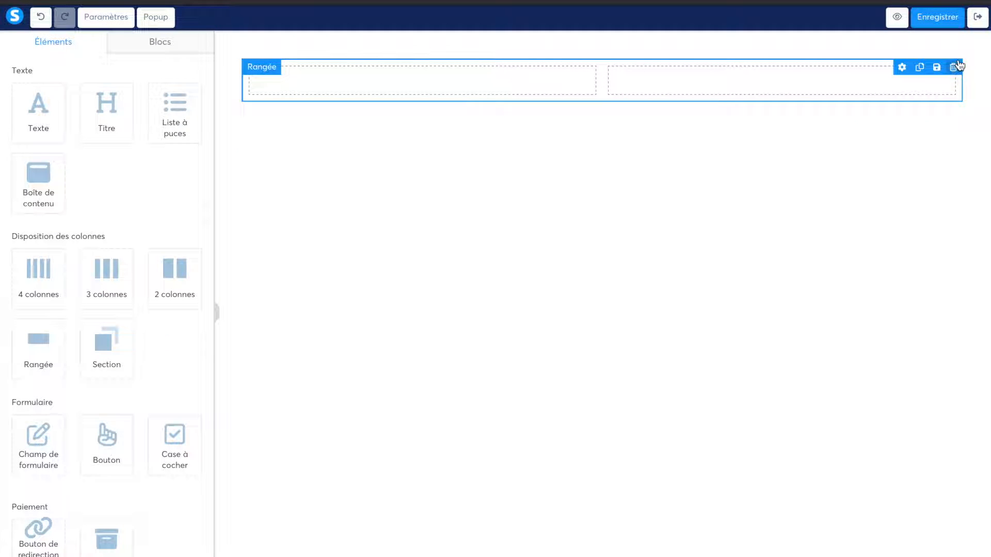
pyautogui.click(953, 67)
pyautogui.click(625, 299)
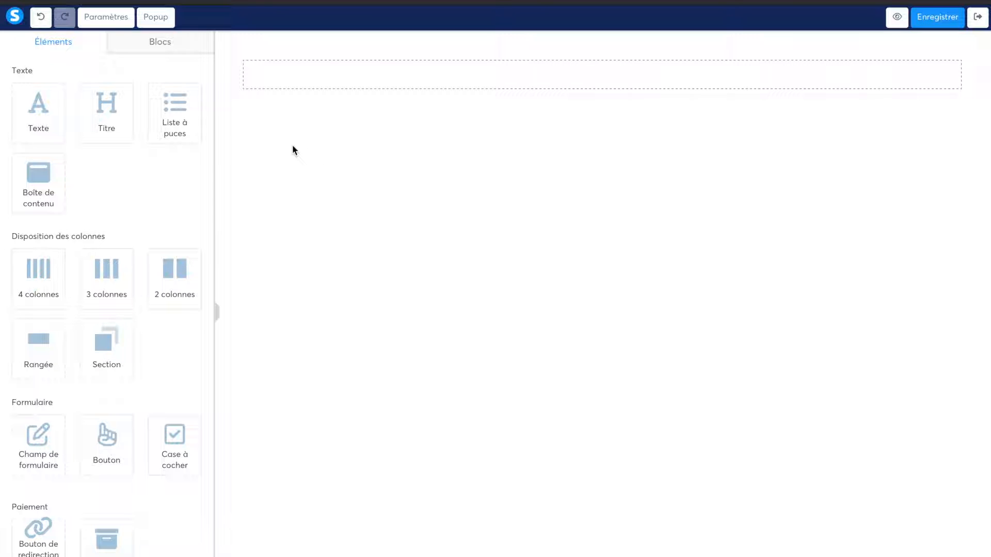
# Set the section's content width to "Moyen"
pyautogui.click(229, 98)
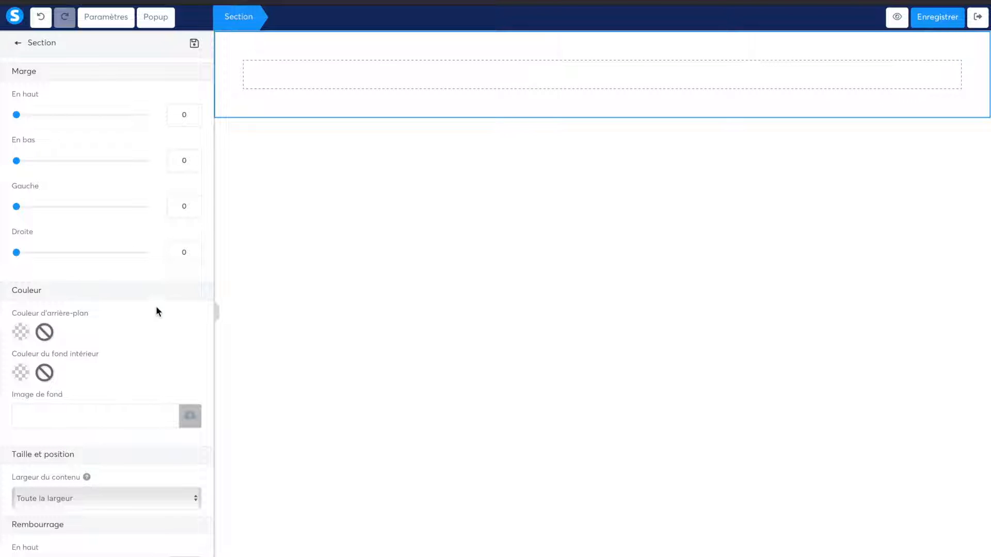
pyautogui.scroll(-4, 132, 341)
pyautogui.click(63, 311)
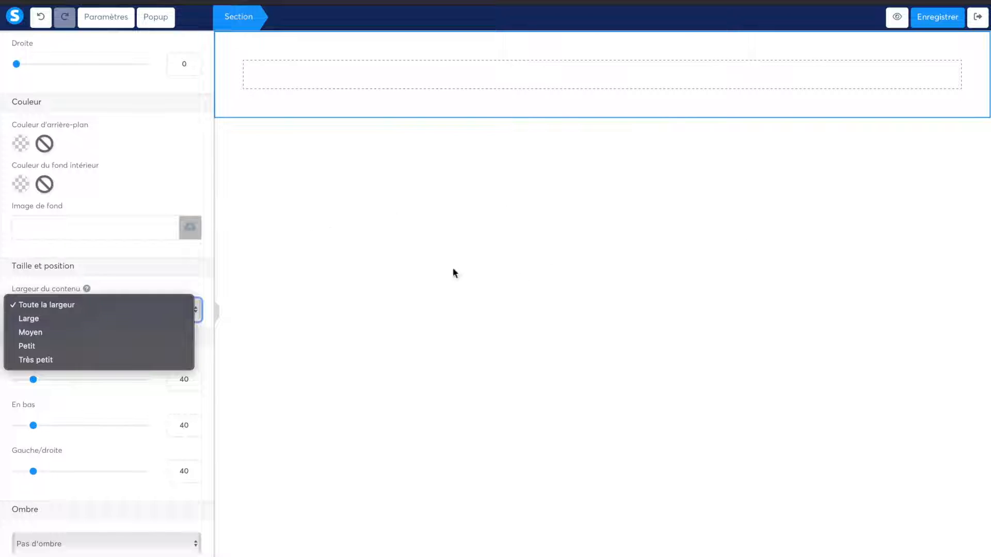
pyautogui.click(121, 333)
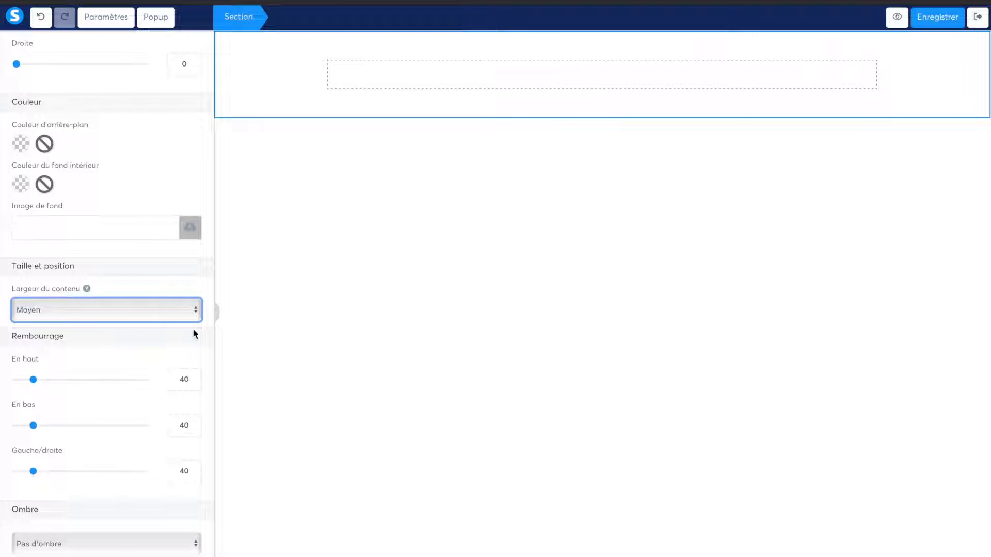
pyautogui.click(332, 292)
# Add a title element to the section reading "Comment faire X avec Y sans Z"
pyautogui.moveTo(62, 144); pyautogui.dragTo(435, 80)
pyautogui.click(559, 79)
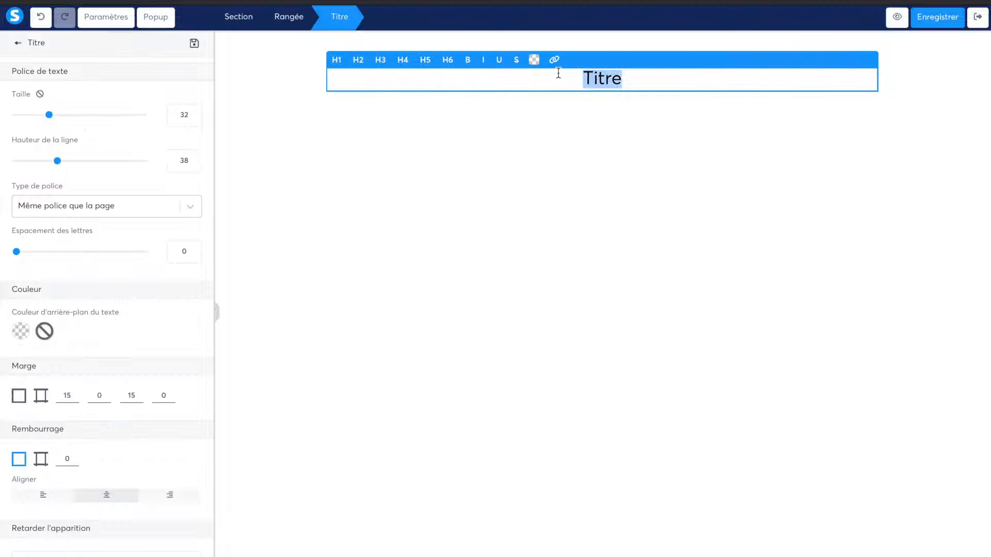
pyautogui.write('Comment faire X avec Y sans Z')
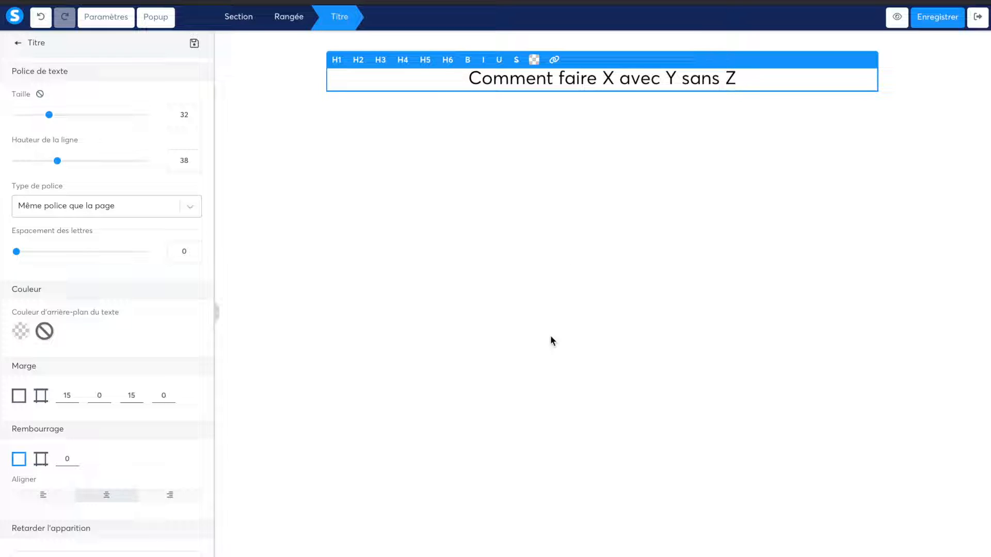
pyautogui.click(440, 247)
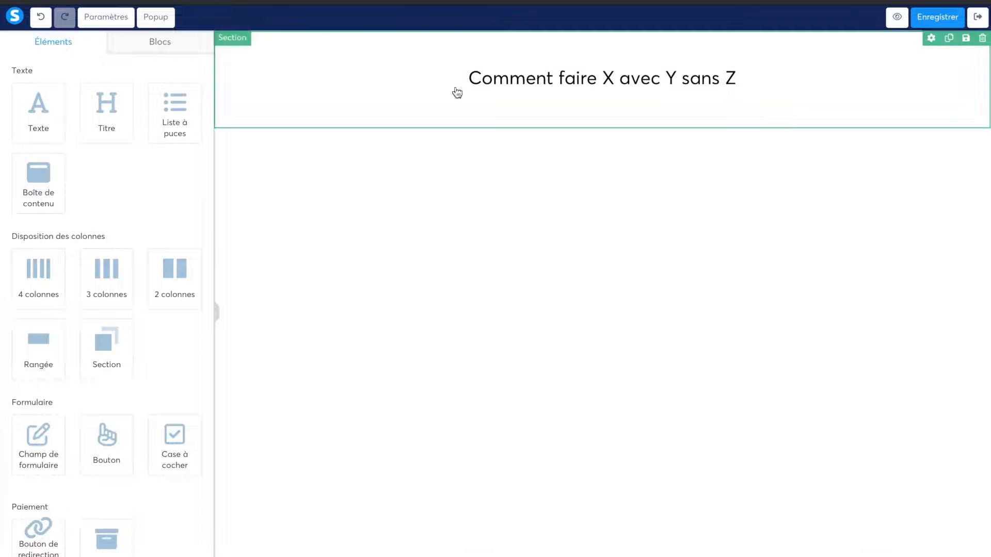
# Add a text element below the title reading "Pour les hommes de 30 à 45 ans qui veulent perdre du poids."
pyautogui.moveTo(55, 125); pyautogui.dragTo(535, 110)
pyautogui.doubleClick(535, 107)
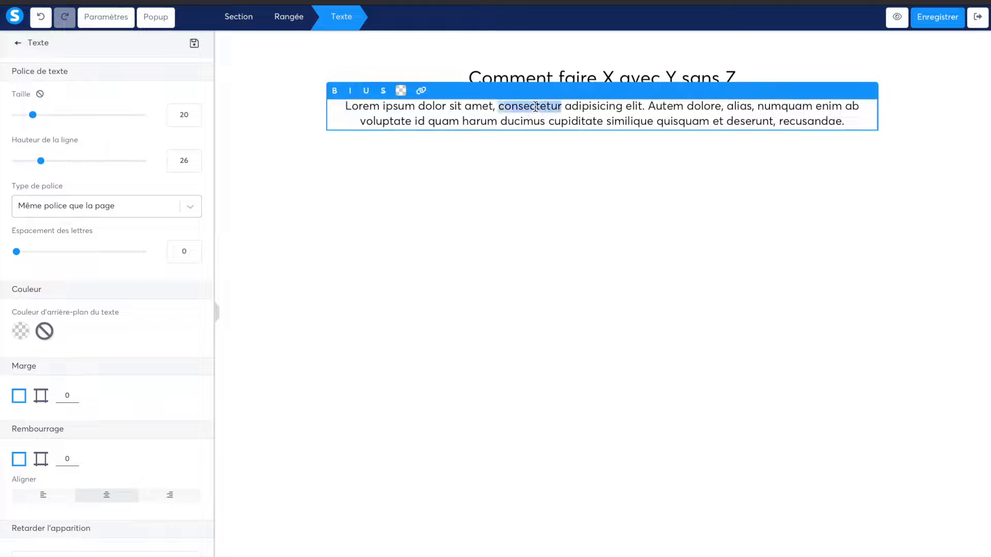
pyautogui.tripleClick(536, 107)
pyautogui.write('Pour les')
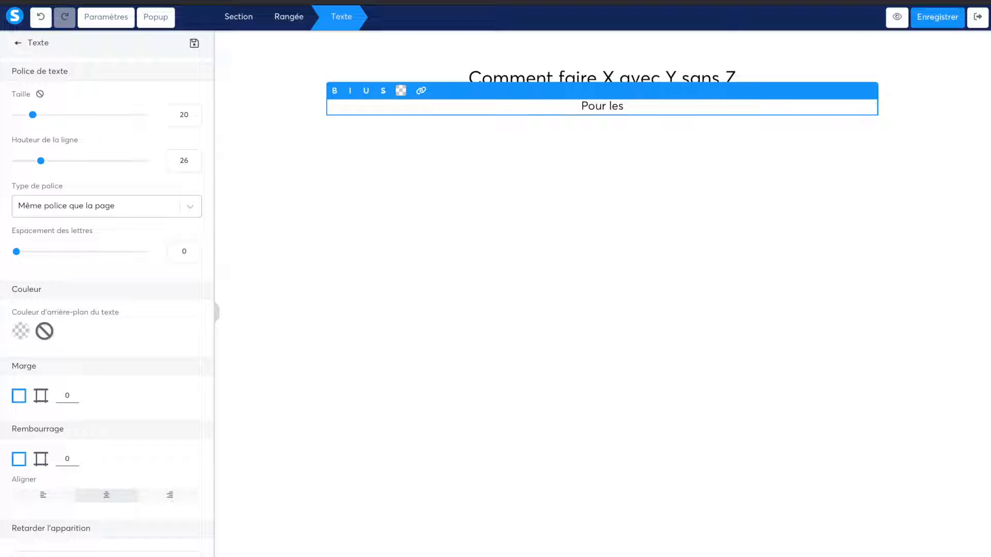
pyautogui.write('hommes de 30 à ')
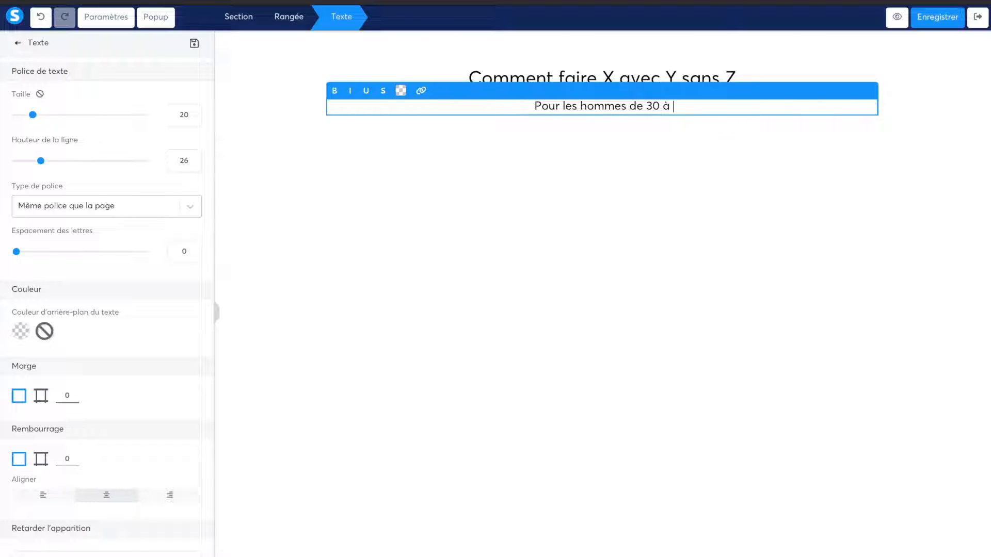
pyautogui.write('45 ans ')
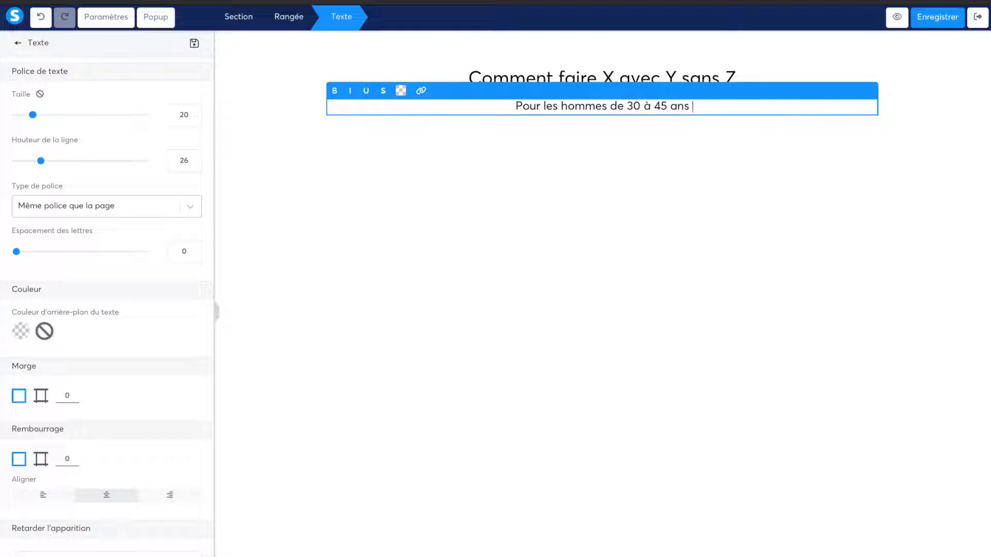
pyautogui.write('qui veulent ')
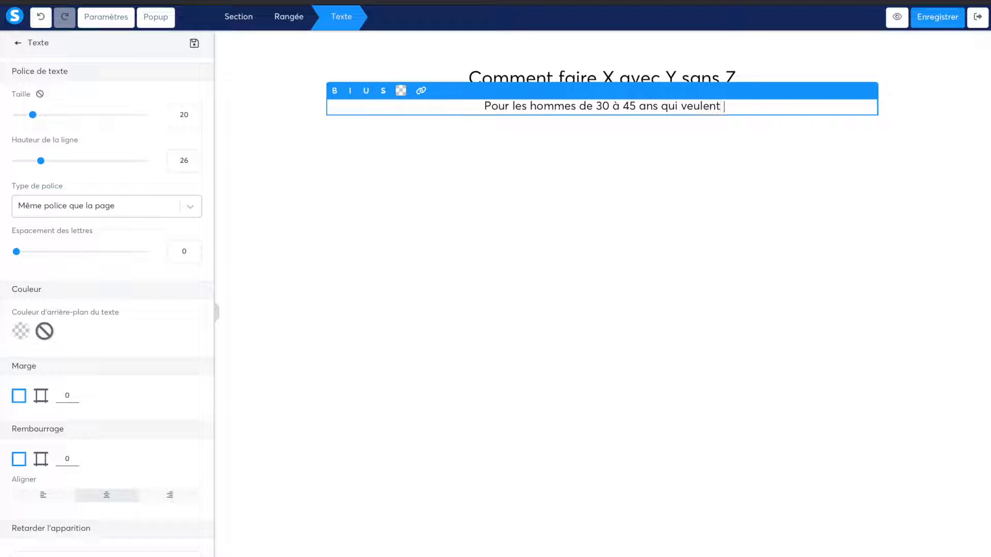
pyautogui.write('perdre du poids')
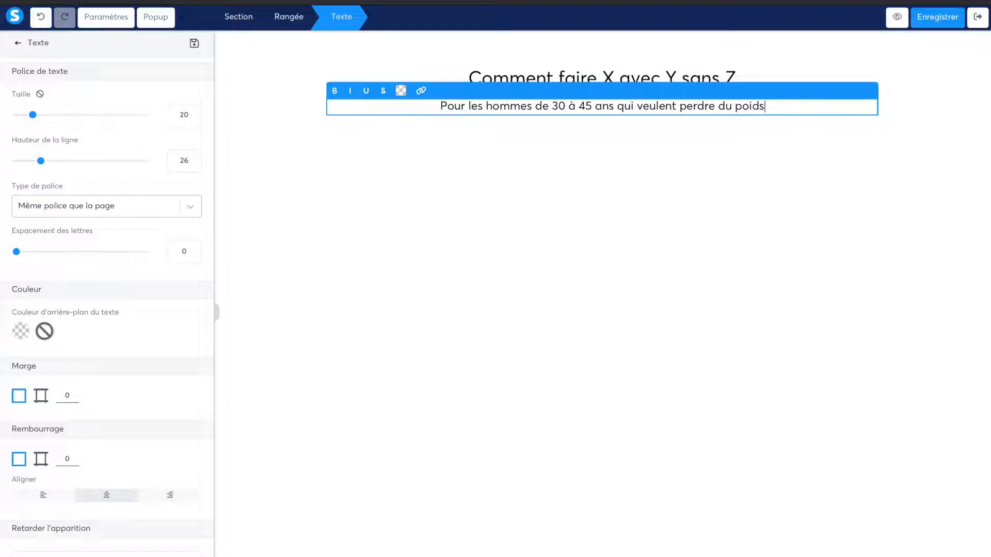
pyautogui.press('BackSpace')
pyautogui.write('.')
pyautogui.click(561, 139)
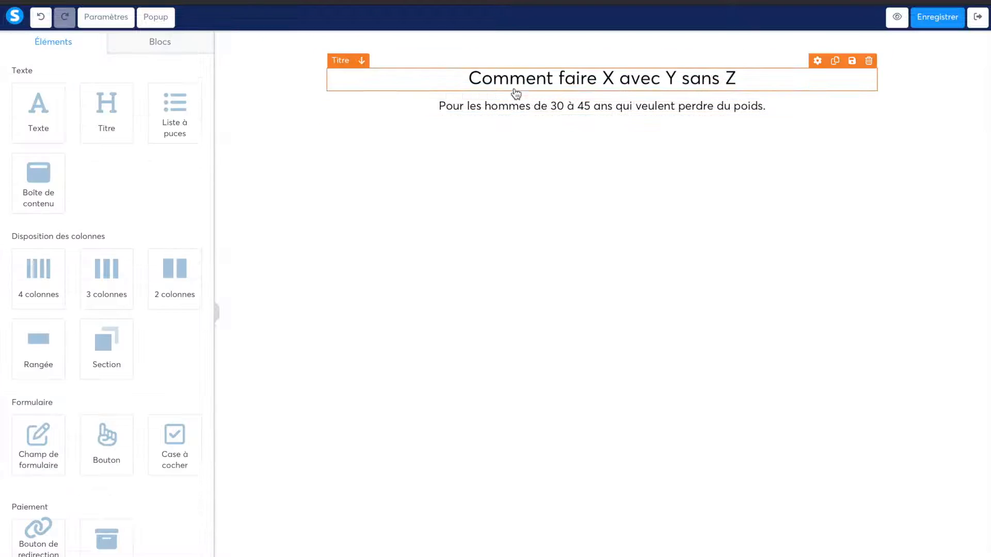
pyautogui.click(513, 80)
pyautogui.click(493, 106)
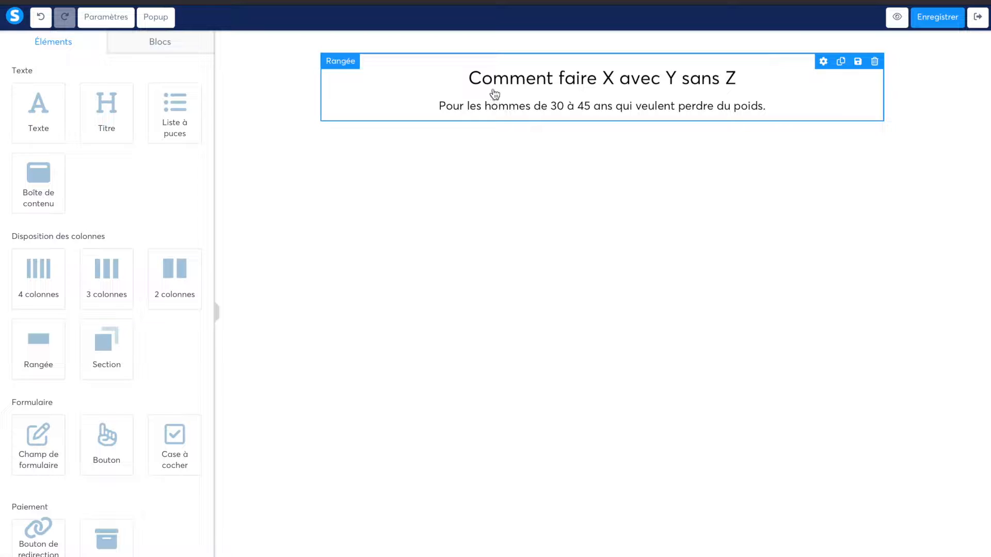
pyautogui.click(492, 82)
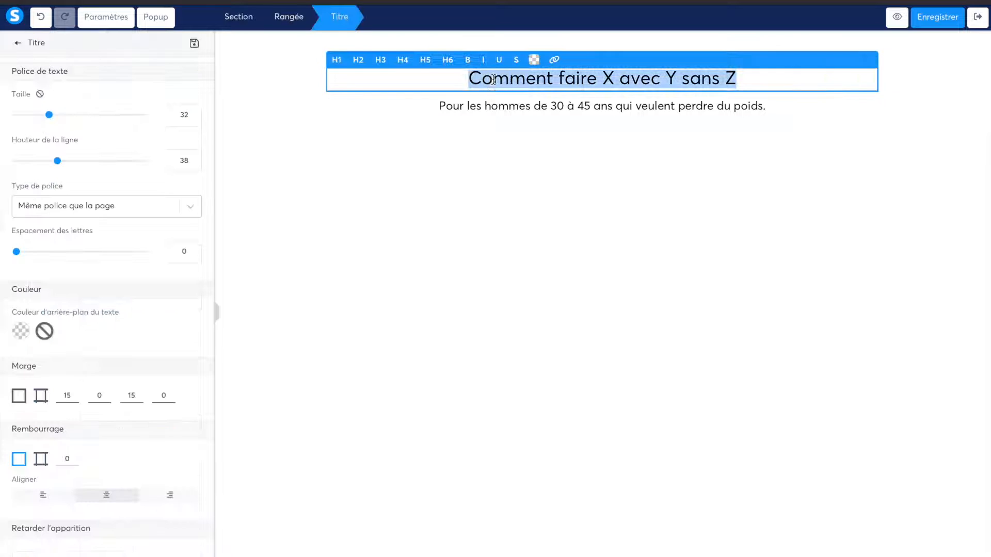
pyautogui.click(509, 157)
pyautogui.click(504, 109)
pyautogui.click(513, 177)
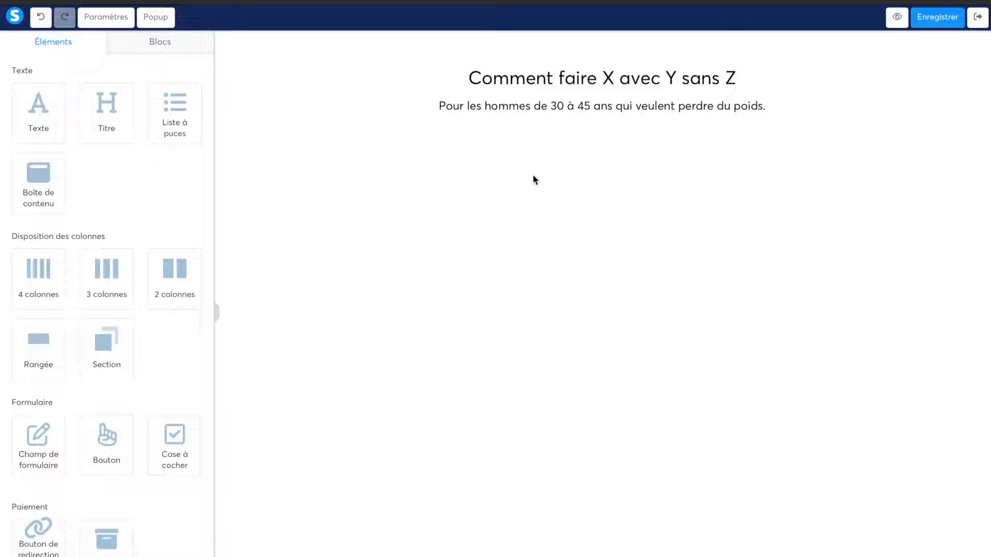
# Add a video element below the text line and a button beneath the video, with the button's settings open
pyautogui.scroll(-5, 147, 384)
pyautogui.moveTo(111, 423); pyautogui.dragTo(468, 111)
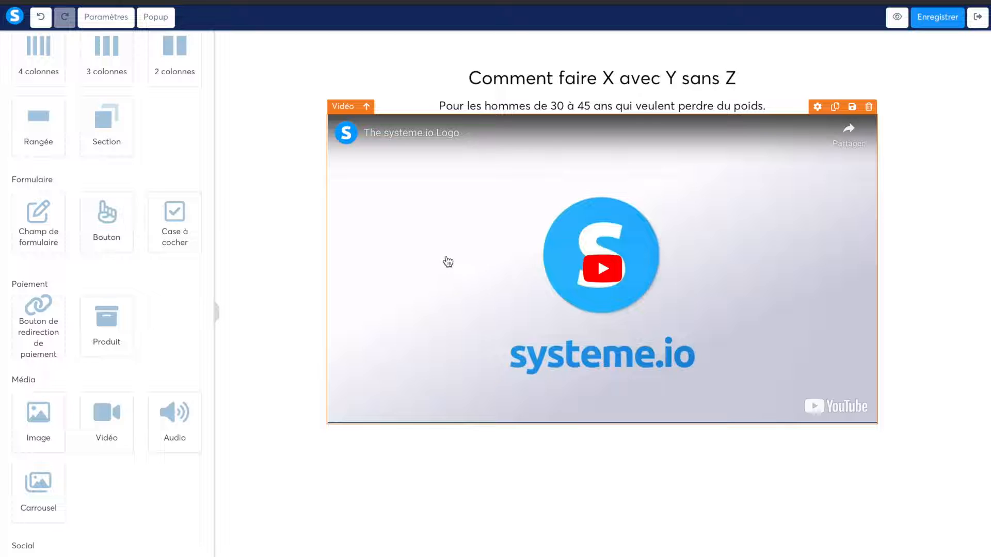
pyautogui.moveTo(98, 239); pyautogui.dragTo(430, 427)
pyautogui.moveTo(91, 225); pyautogui.dragTo(515, 441)
pyautogui.click(587, 488)
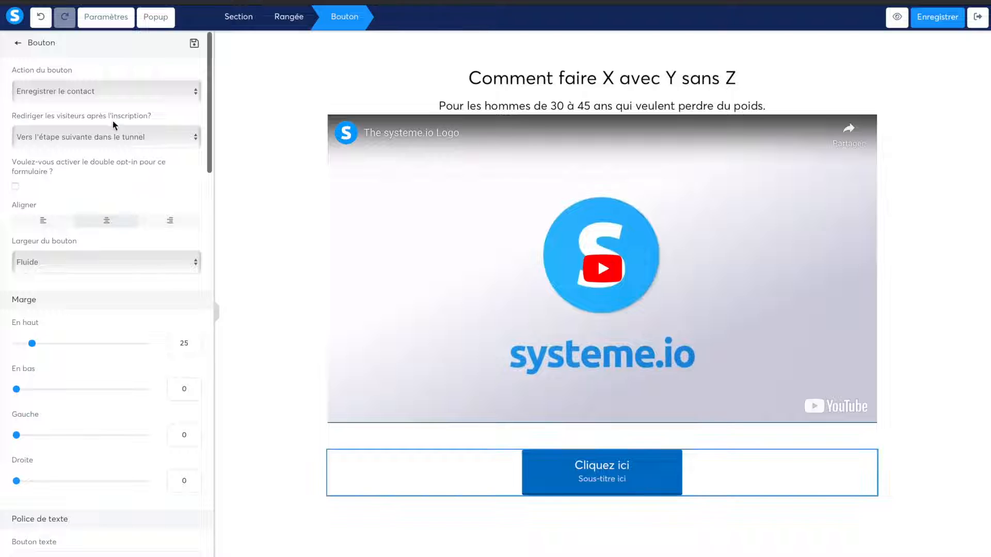
# Set the button's action to "Vers l'étape suivante dans le tunnel"
pyautogui.click(53, 92)
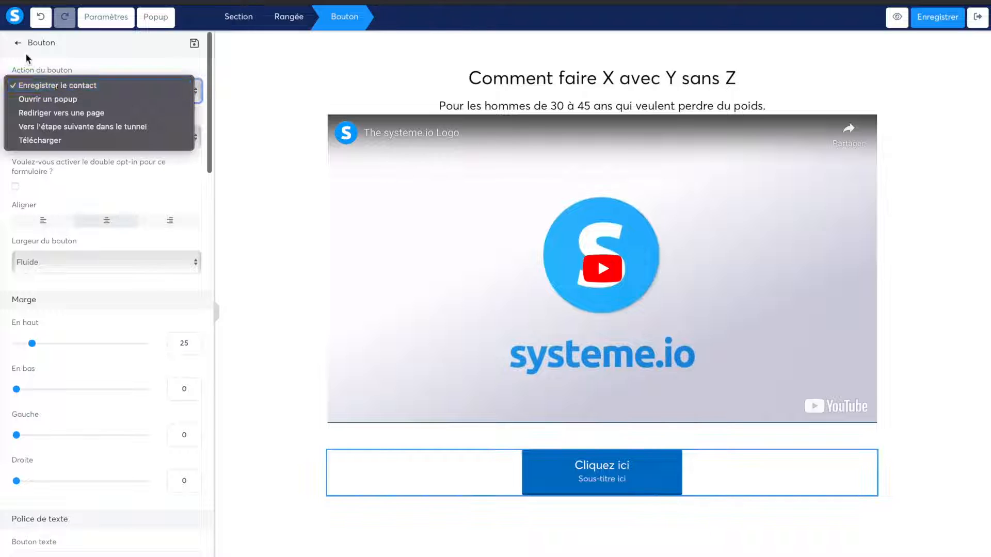
pyautogui.click(57, 127)
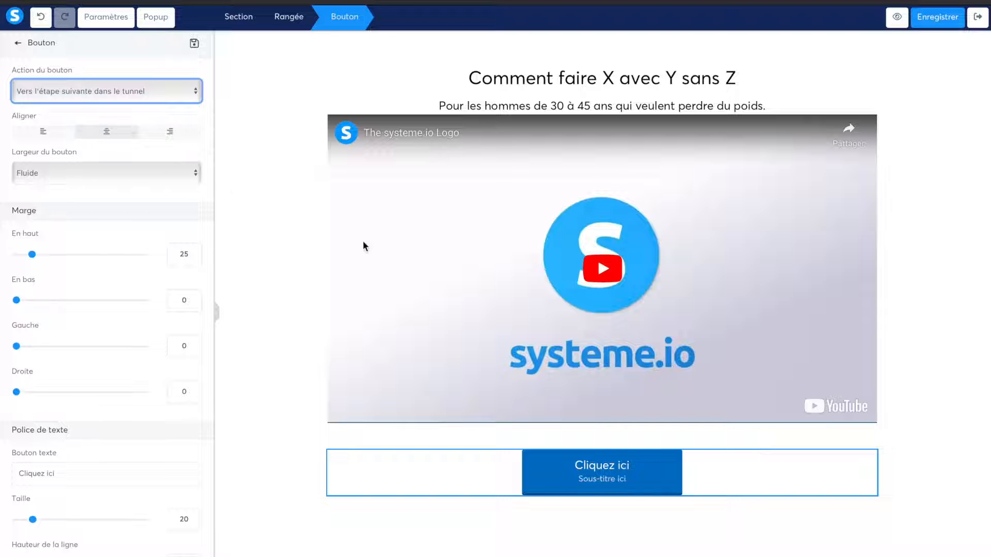
pyautogui.click(320, 349)
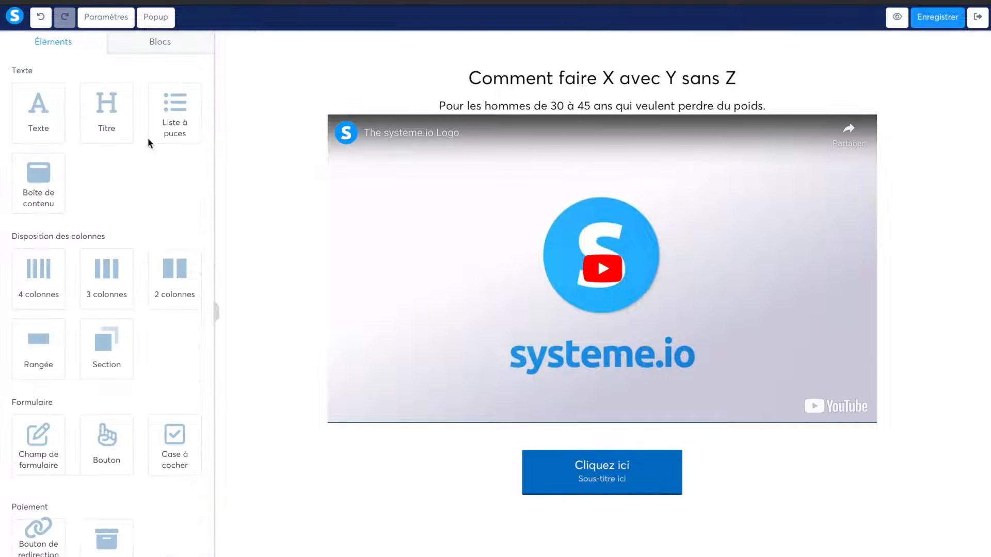
# Change the button's text to "REJOINDRE LA FORMATION"
pyautogui.click(496, 470)
pyautogui.scroll(-3, 197, 418)
pyautogui.tripleClick(68, 341)
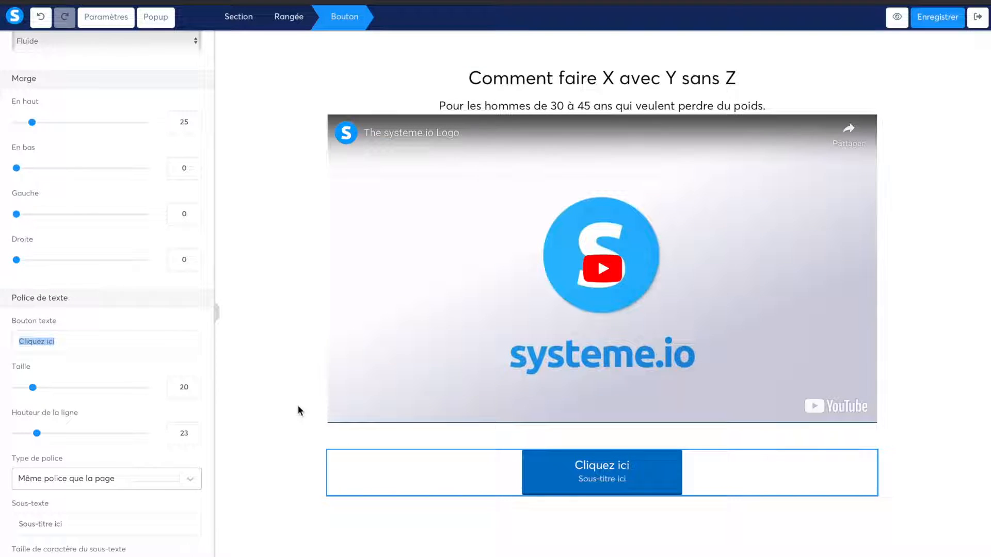
pyautogui.write('R')
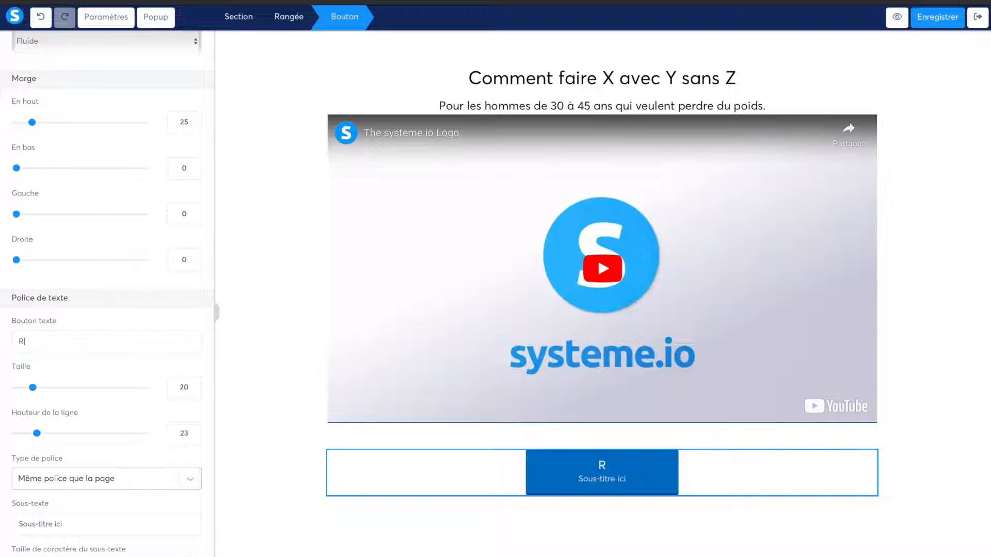
pyautogui.write('EJOINDRE LA FORMATION')
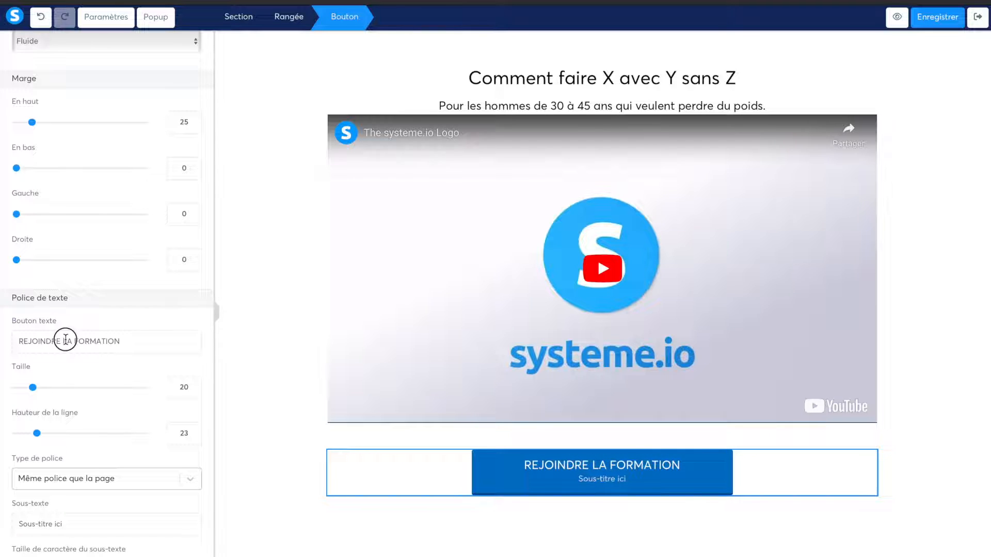
pyautogui.moveTo(66, 339); pyautogui.dragTo(210, 336)
pyautogui.click(74, 352)
pyautogui.moveTo(63, 343); pyautogui.dragTo(177, 343)
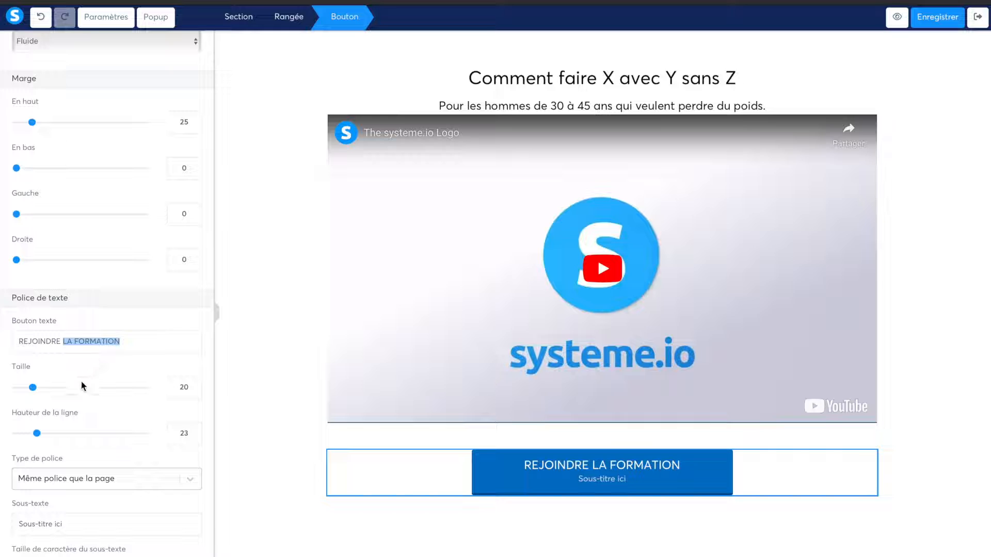
# Clear the subtext of the button so that it carries only its main label
pyautogui.scroll(-3, 151, 381)
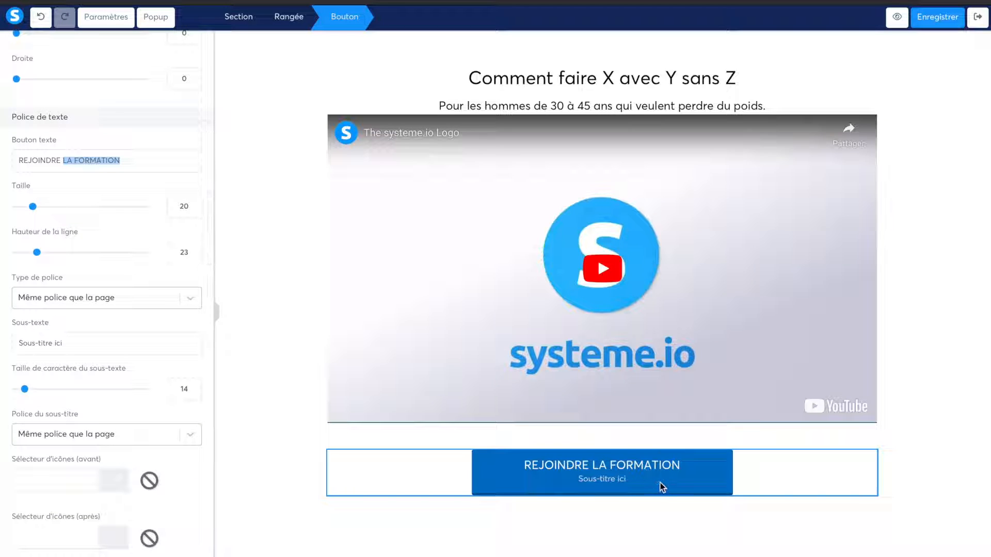
pyautogui.tripleClick(161, 345)
pyautogui.press('BackSpace')
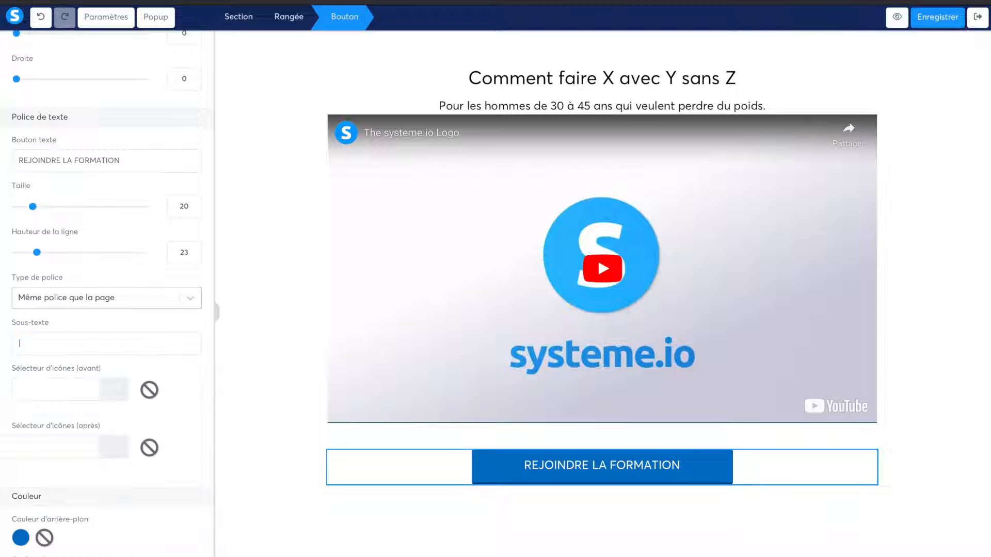
# Try the Google fonts Poppins, Montserrat and Oswald on the button's text and restore the same font as the page
pyautogui.click(151, 299)
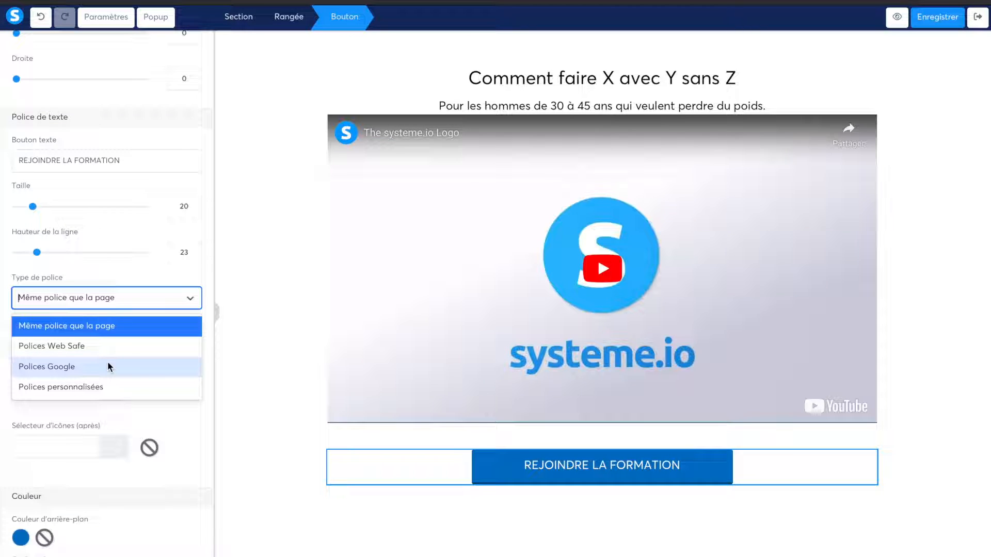
pyautogui.click(116, 367)
pyautogui.click(120, 330)
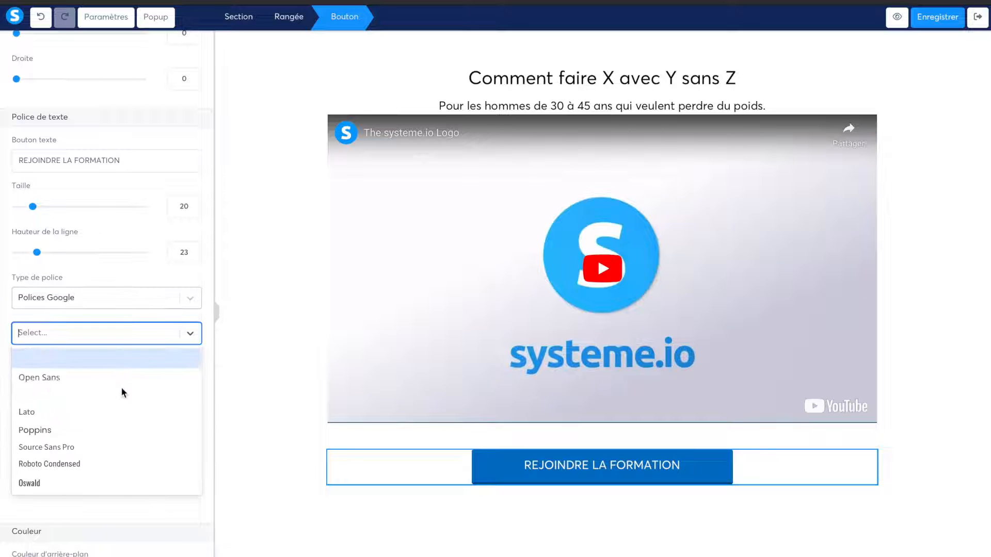
pyautogui.click(86, 432)
pyautogui.click(93, 336)
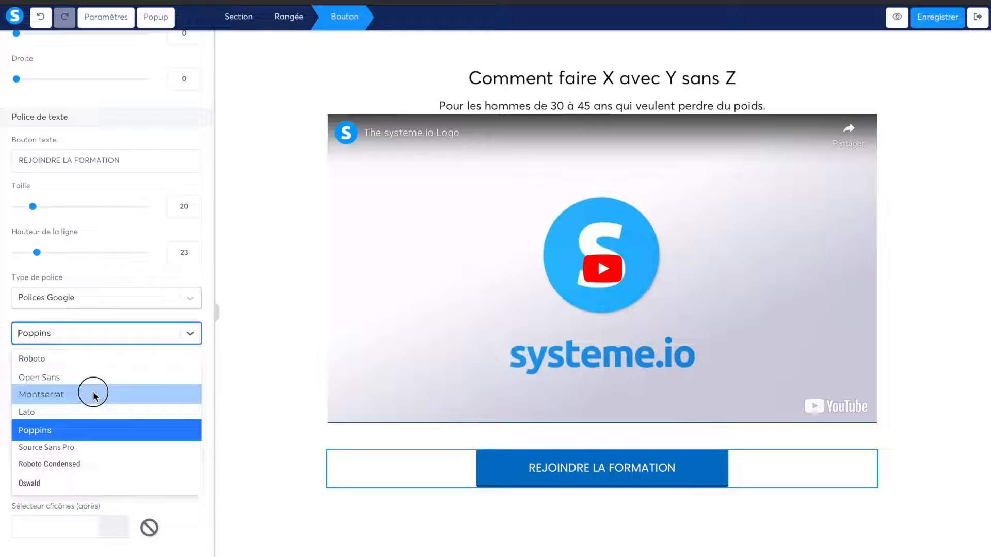
pyautogui.click(95, 393)
pyautogui.click(101, 338)
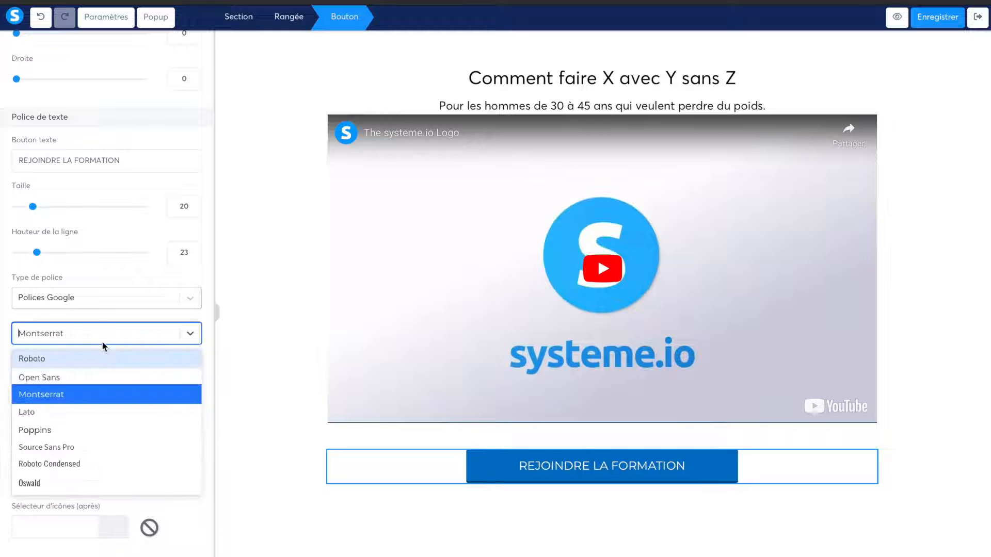
pyautogui.click(86, 483)
pyautogui.click(152, 331)
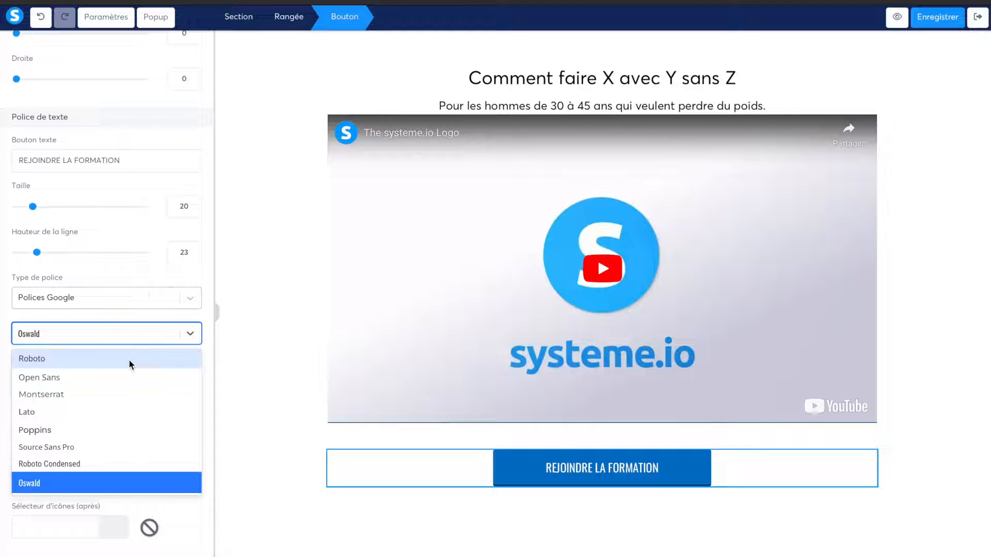
pyautogui.click(142, 298)
pyautogui.click(137, 330)
# Set the button's text size to 31 and its background colour to the default orange F5A623
pyautogui.moveTo(33, 206); pyautogui.dragTo(47, 206)
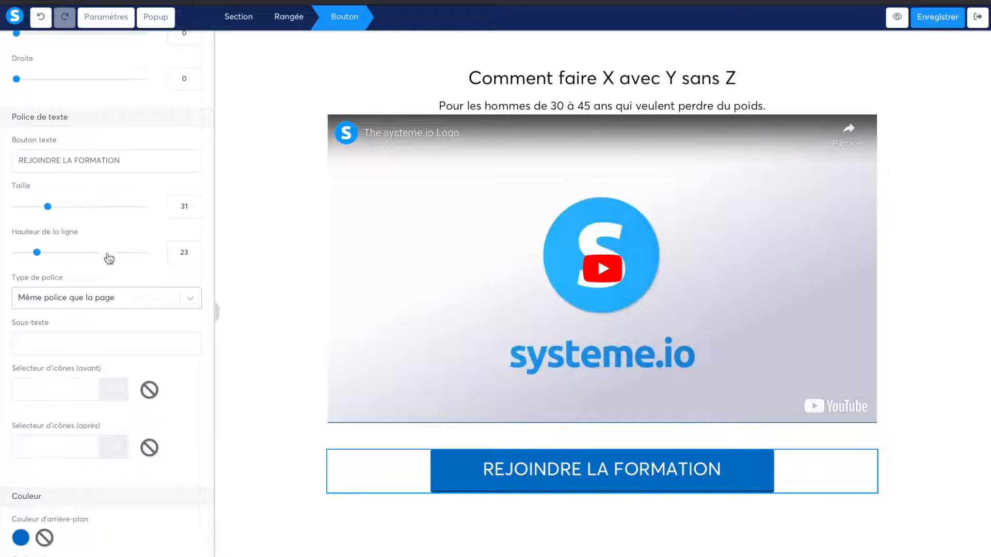
pyautogui.scroll(-3, 147, 385)
pyautogui.click(21, 356)
pyautogui.click(104, 466)
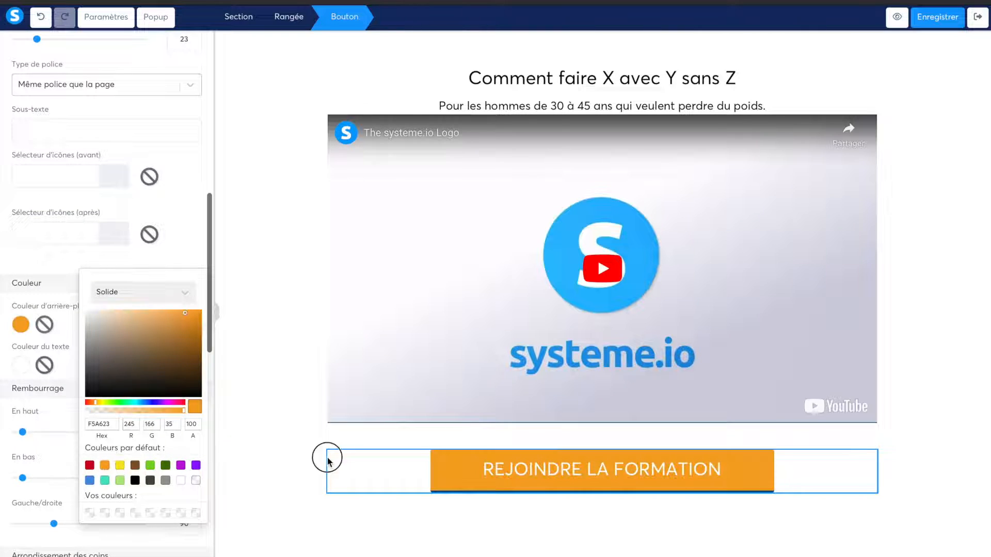
pyautogui.click(326, 456)
# Change the button's background colour to the blue from the default colours
pyautogui.click(22, 324)
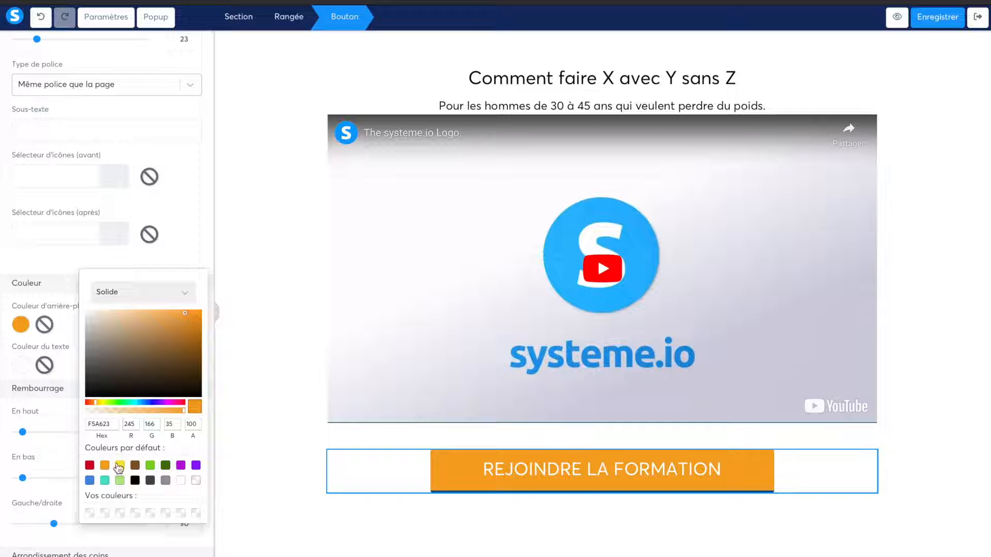
pyautogui.click(89, 480)
pyautogui.click(344, 552)
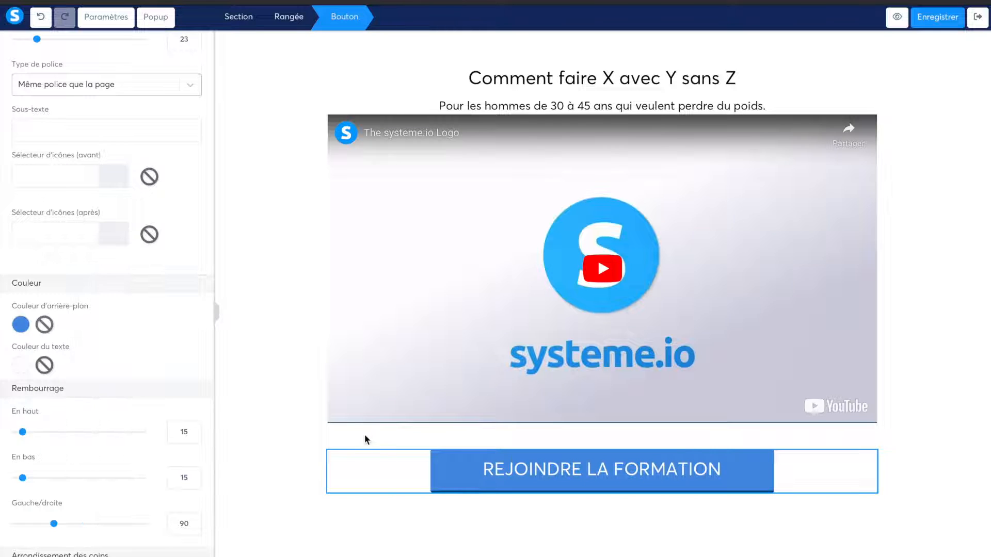
pyautogui.click(292, 447)
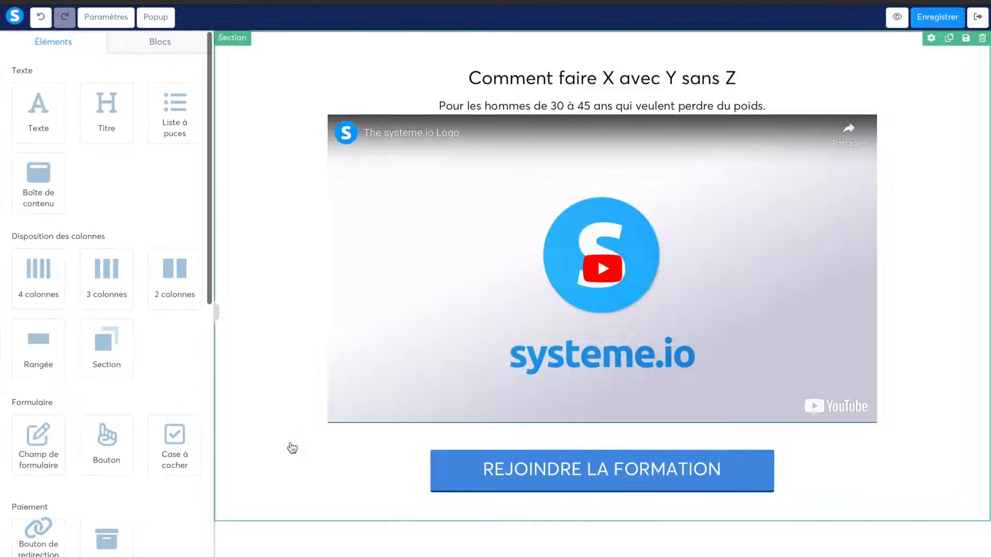
# Remove the button's top margin so that it sits closer to the video
pyautogui.click(403, 458)
pyautogui.click(32, 254)
pyautogui.moveTo(32, 254); pyautogui.dragTo(16, 255)
pyautogui.click(391, 333)
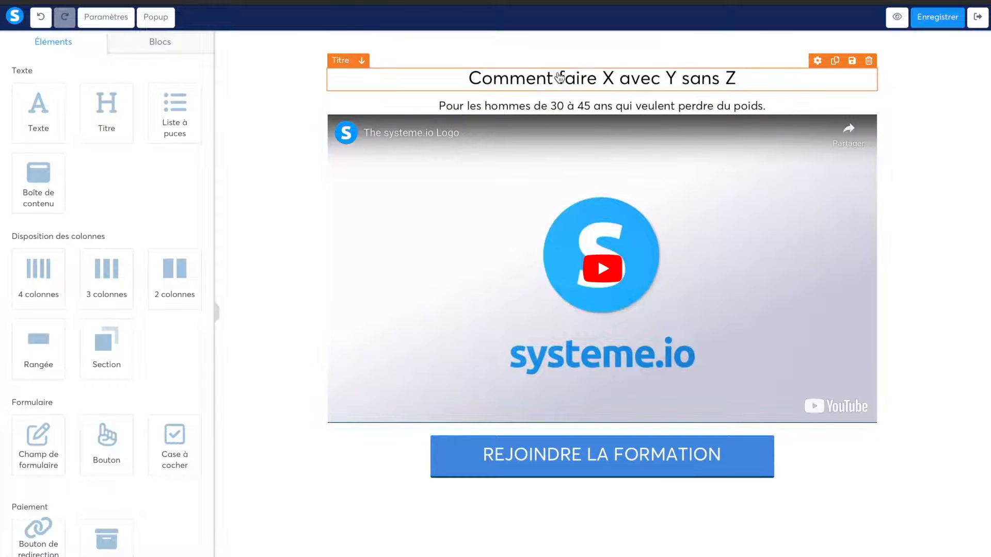
# Enlarge the page title to a font size of 49 with a line height of 55
pyautogui.doubleClick(560, 77)
pyautogui.moveTo(50, 115); pyautogui.dragTo(72, 115)
pyautogui.moveTo(56, 162); pyautogui.dragTo(81, 163)
# Increase the font size of the text line below the title to 26
pyautogui.click(484, 117)
pyautogui.doubleClick(474, 116)
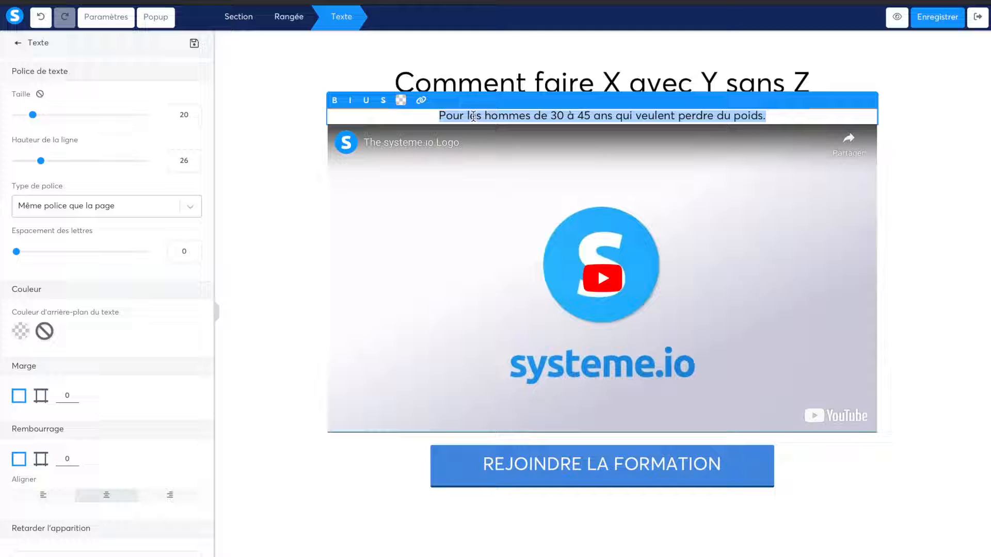
pyautogui.moveTo(32, 114); pyautogui.dragTo(42, 121)
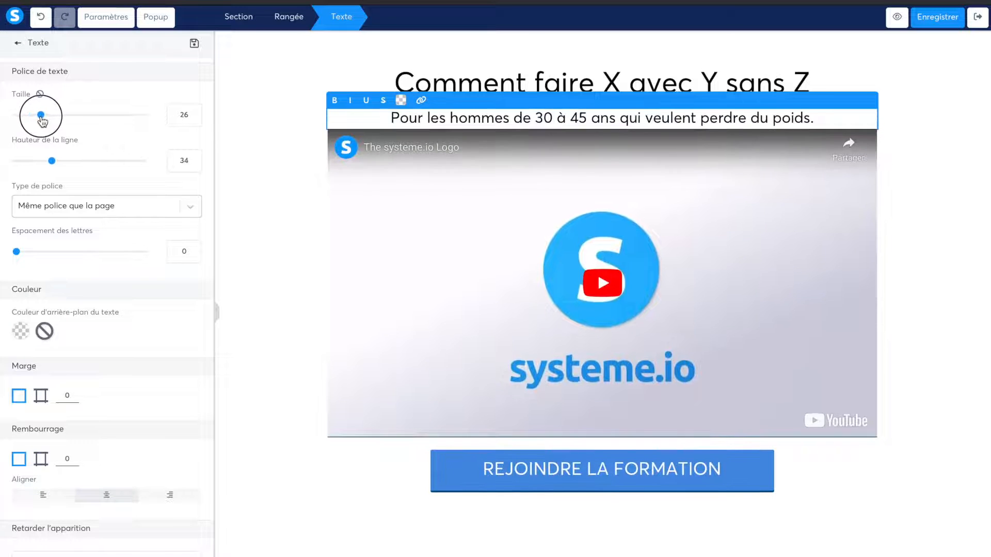
# Give the text line below the title individual margins, with a bottom margin of 10
pyautogui.click(40, 396)
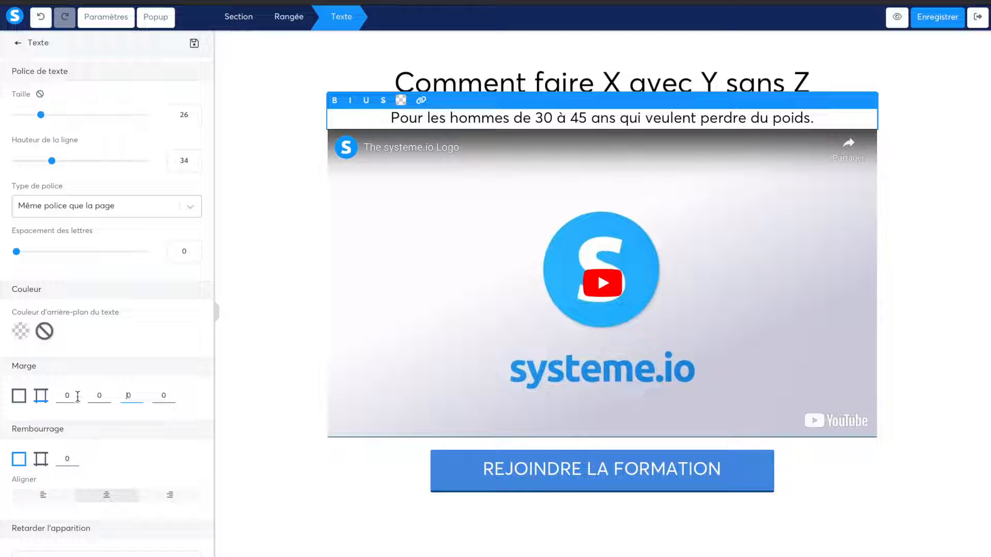
pyautogui.click(95, 396)
pyautogui.click(122, 397)
pyautogui.write('2')
pyautogui.press('BackSpace')
pyautogui.write('1')
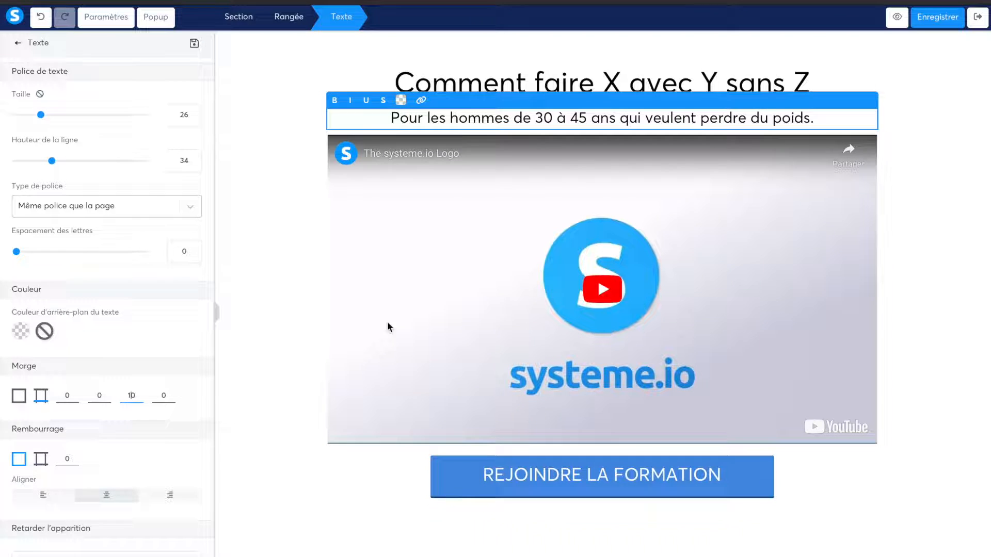
pyautogui.click(506, 306)
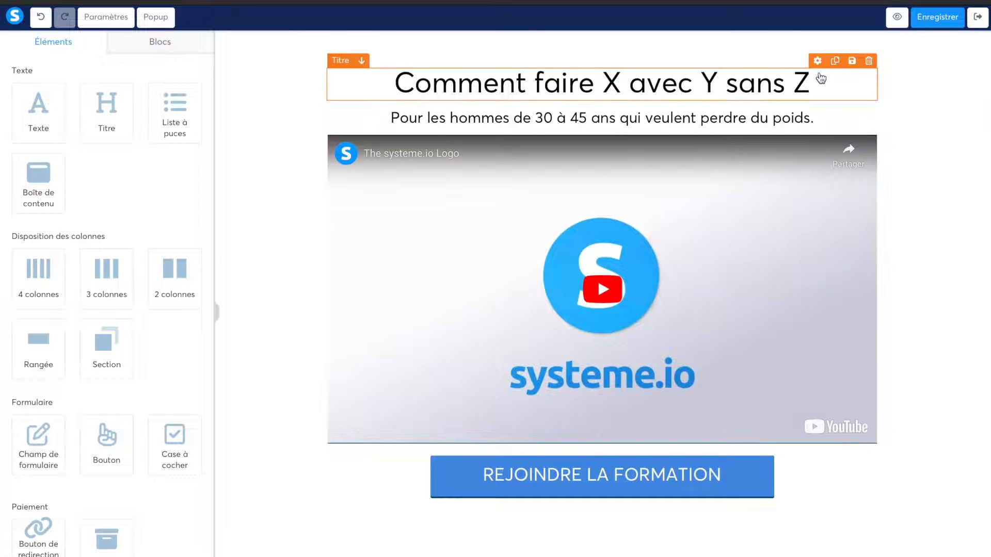
# Duplicate the title and place the copy below the button with a top margin of 40
pyautogui.click(834, 61)
pyautogui.moveTo(754, 132); pyautogui.dragTo(635, 458)
pyautogui.click(646, 478)
pyautogui.doubleClick(65, 396)
pyautogui.write('40')
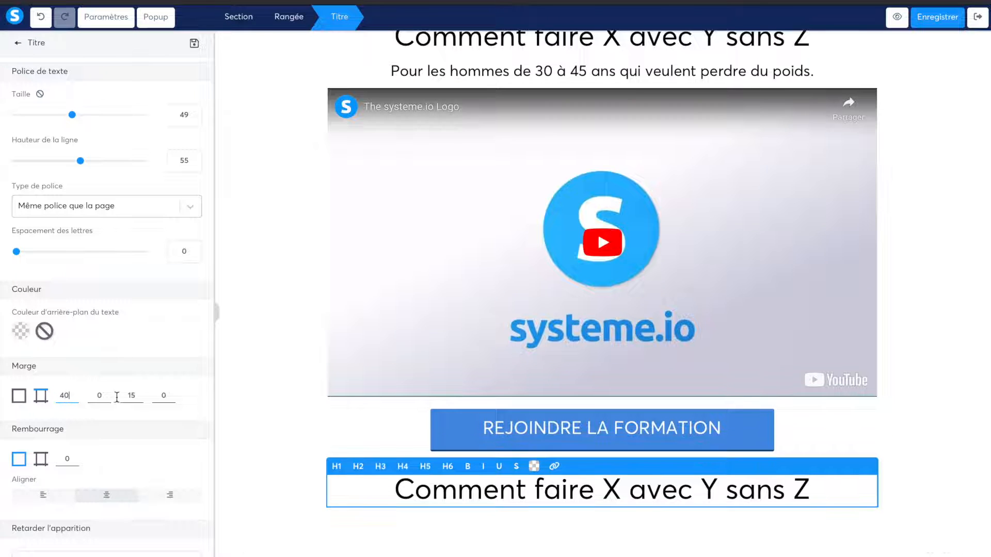
pyautogui.click(610, 373)
# Delete the empty section at the end of the page
pyautogui.scroll(-2, 609, 373)
pyautogui.click(982, 493)
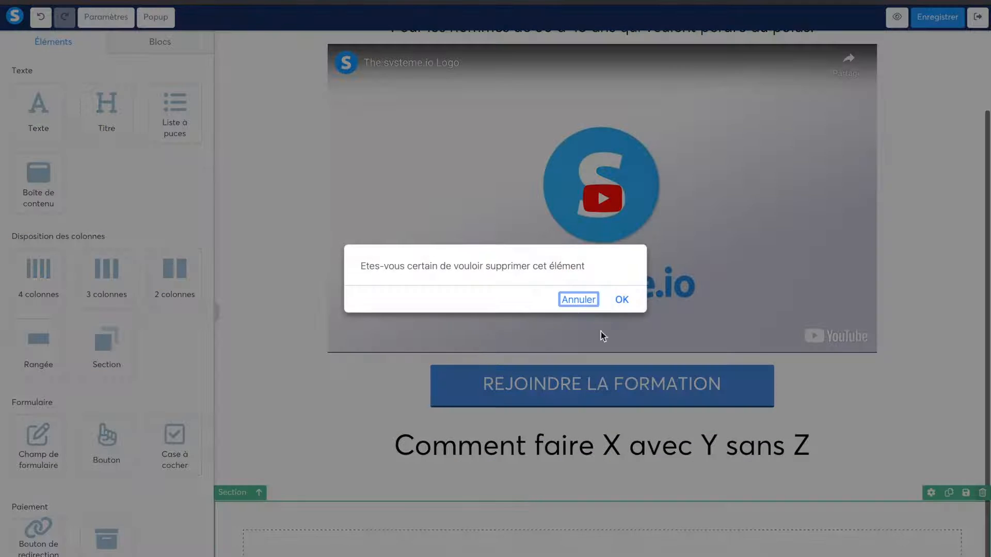
pyautogui.click(621, 299)
# Add a left-aligned text element below the second title and fill it with seven copies of the lorem ipsum paragraph
pyautogui.moveTo(38, 109); pyautogui.dragTo(511, 542)
pyautogui.scroll(-1, 513, 541)
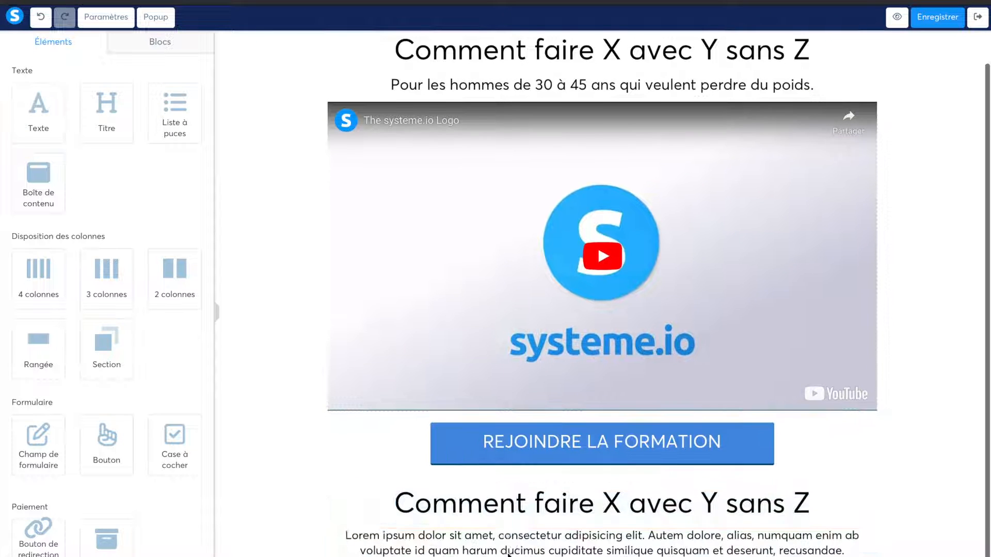
pyautogui.click(513, 541)
pyautogui.scroll(-3, 100, 309)
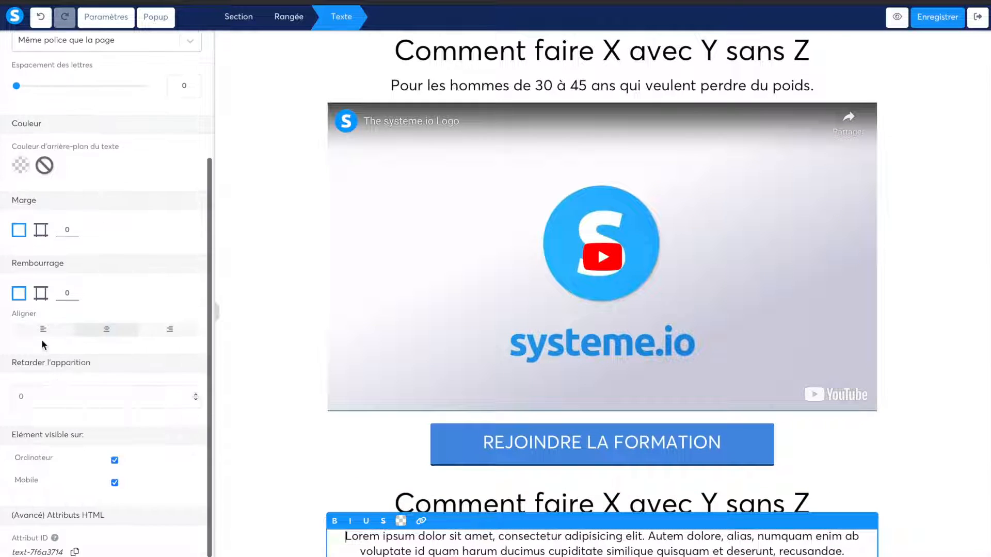
pyautogui.click(40, 333)
pyautogui.tripleClick(391, 540)
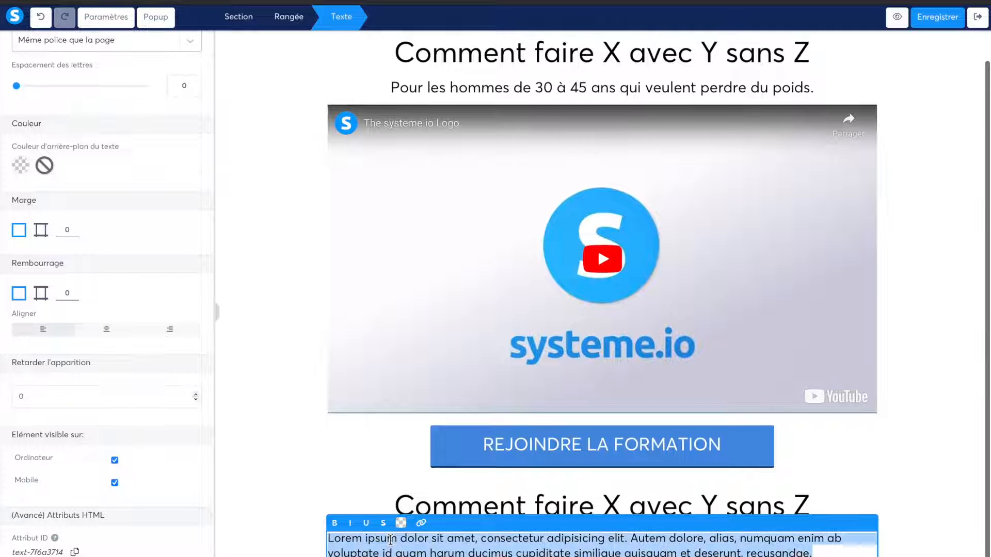
pyautogui.click(830, 552)
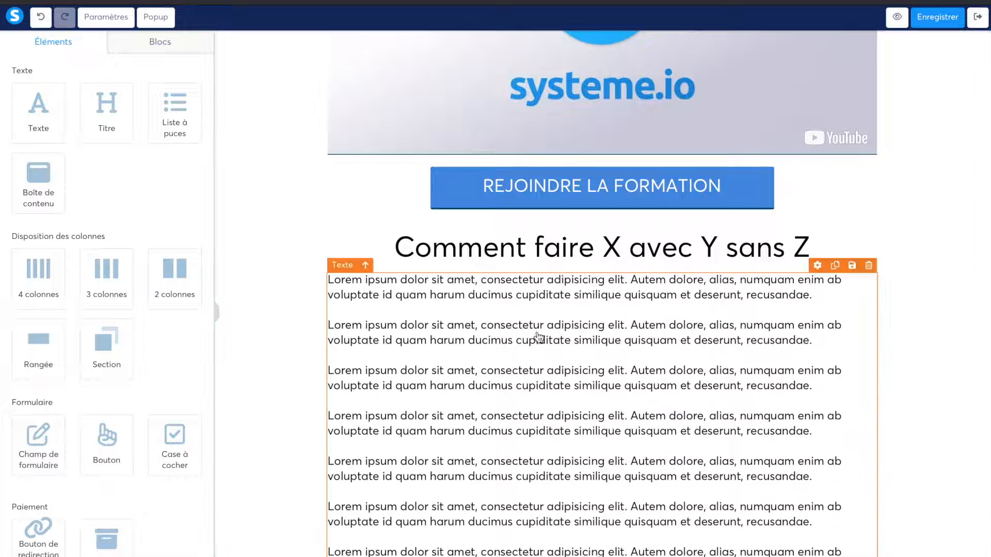
# Add an image element below the lorem ipsum paragraphs
pyautogui.scroll(-1, 581, 420)
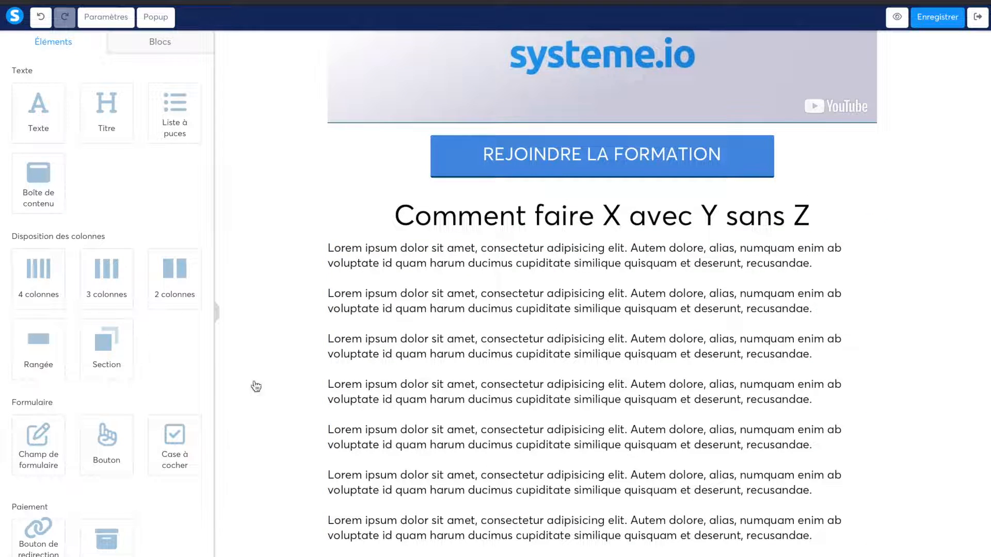
pyautogui.scroll(-6, 150, 411)
pyautogui.moveTo(43, 335); pyautogui.dragTo(449, 515)
pyautogui.moveTo(171, 331); pyautogui.dragTo(156, 345)
pyautogui.scroll(3, 33, 304)
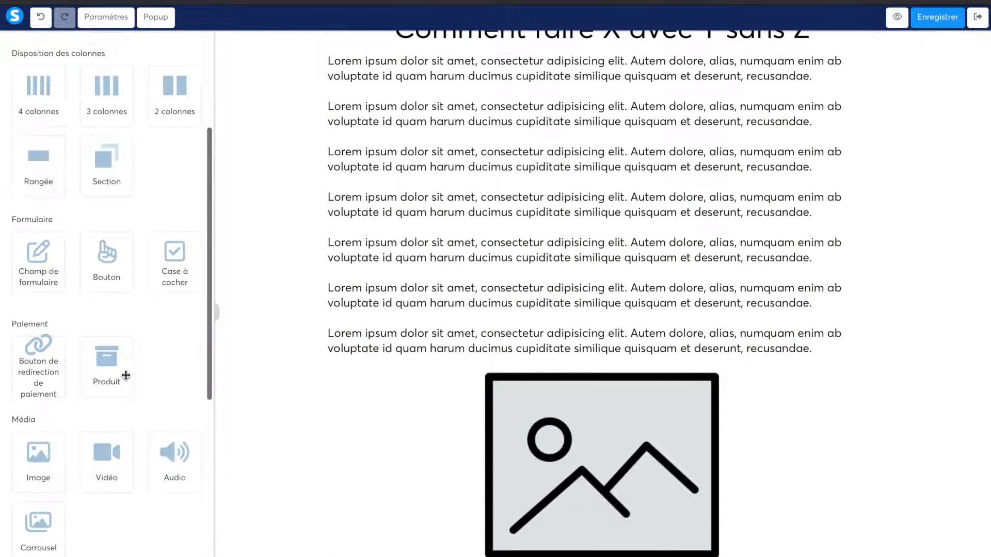
pyautogui.moveTo(117, 378); pyautogui.dragTo(106, 355)
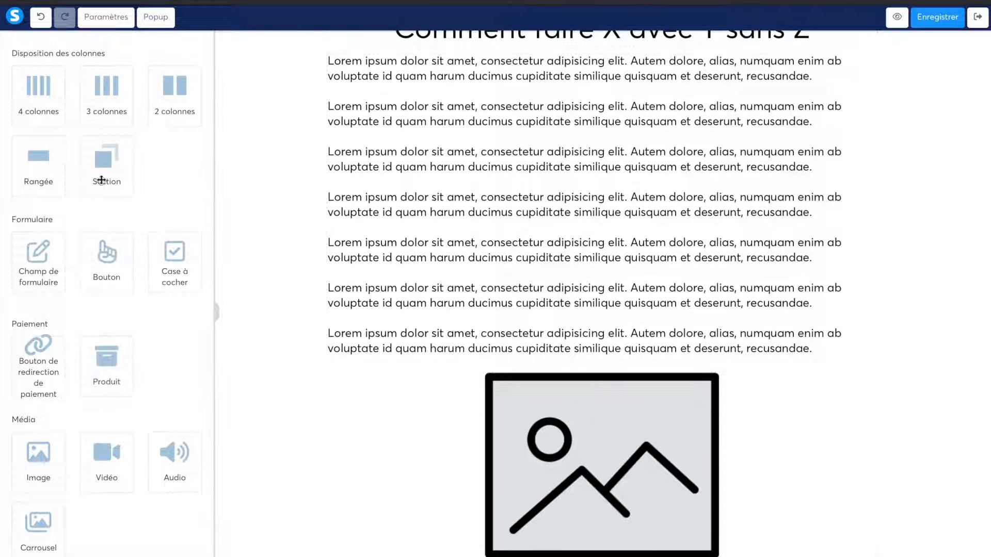
# Insert a bulleted list between the lorem ipsum paragraphs and the image
pyautogui.scroll(4, 103, 191)
pyautogui.scroll(-2, 139, 436)
pyautogui.scroll(2, 138, 435)
pyautogui.moveTo(174, 127); pyautogui.dragTo(376, 338)
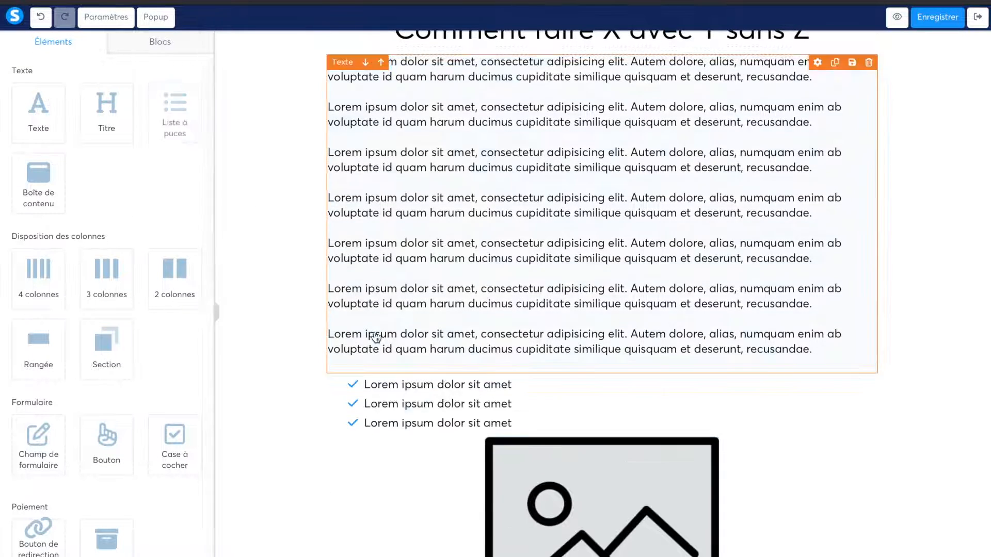
# Duplicate the "Comment faire X avec Y sans Z" title and place the copy between the lorem ipsum paragraphs and the bulleted list
pyautogui.scroll(-1, 419, 387)
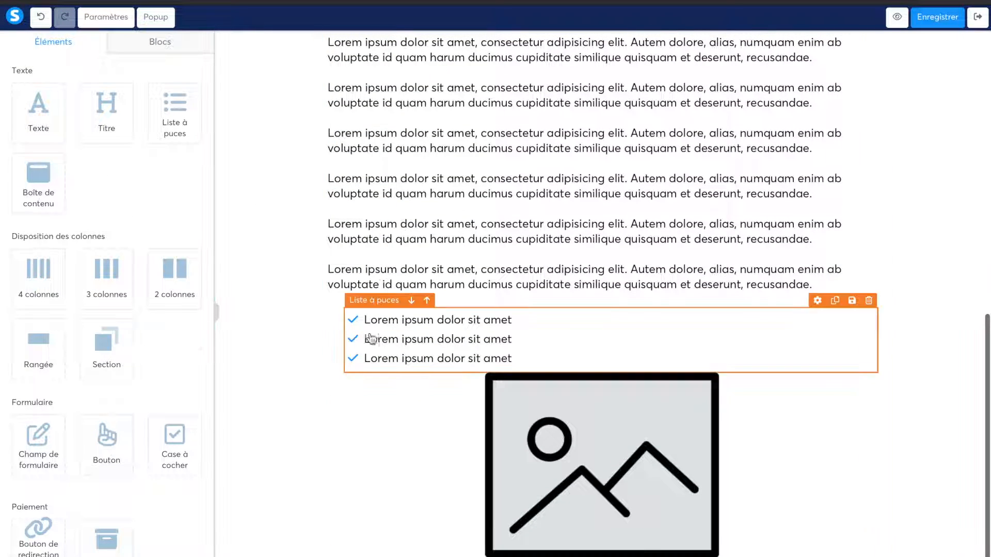
pyautogui.scroll(1, 366, 310)
pyautogui.click(366, 396)
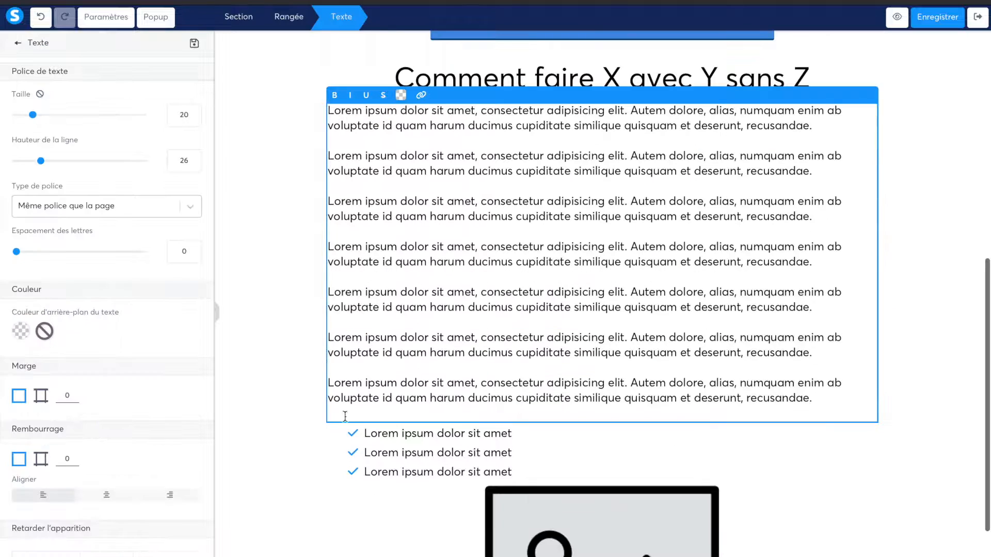
pyautogui.click(332, 451)
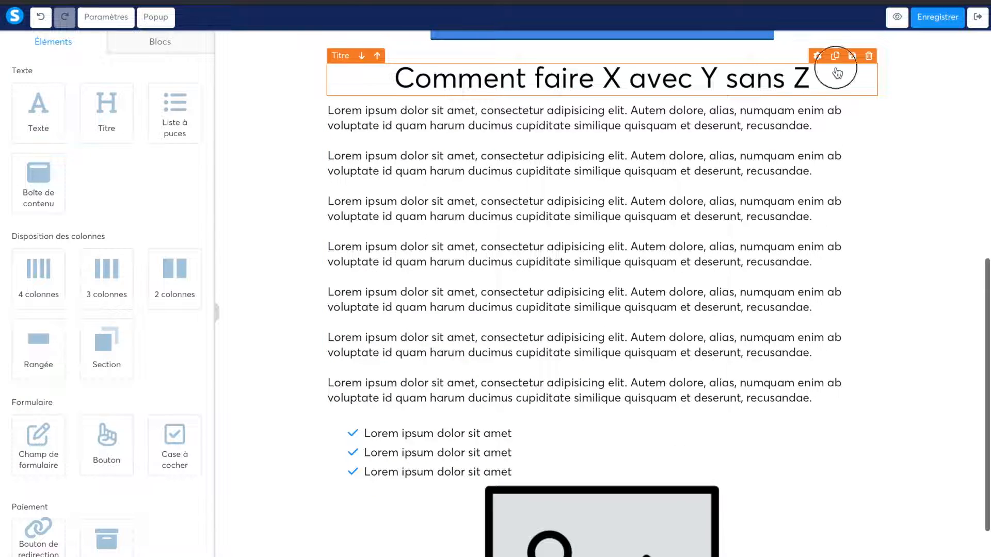
pyautogui.click(830, 86)
pyautogui.click(835, 56)
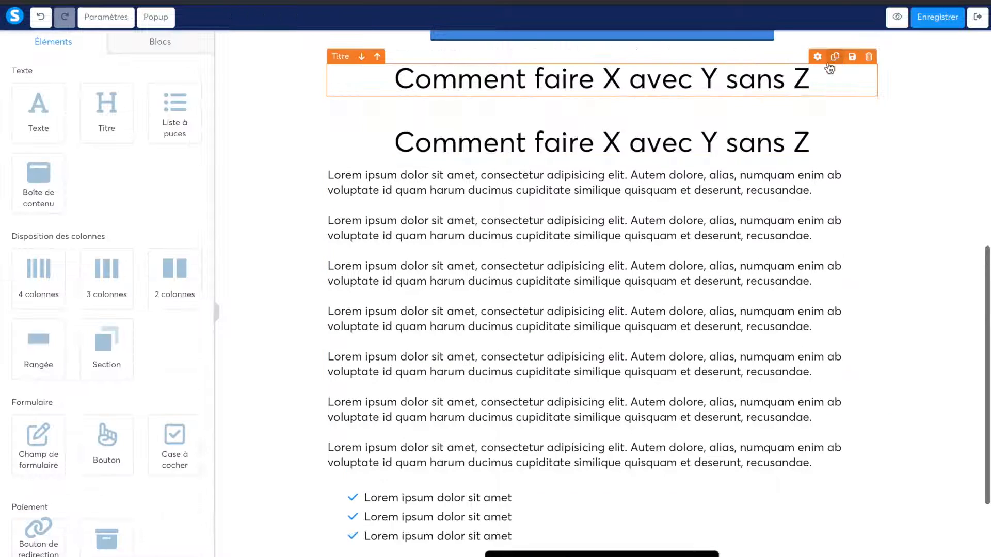
pyautogui.moveTo(679, 137); pyautogui.dragTo(554, 454)
# Change the text of the title above the bulleted list to "Voici ce que vous recevrez :"
pyautogui.tripleClick(555, 454)
pyautogui.write('Voici ce')
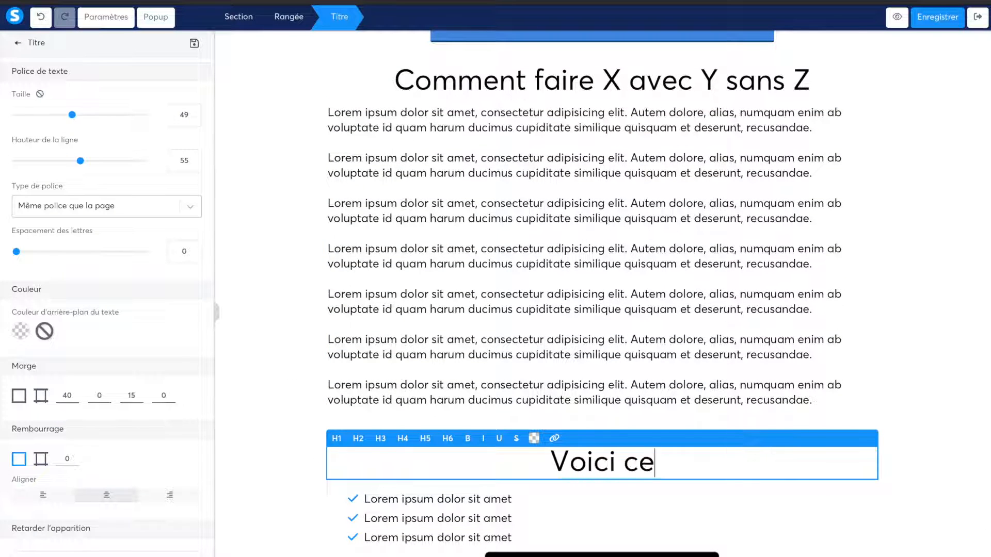
pyautogui.write(' que vous rece')
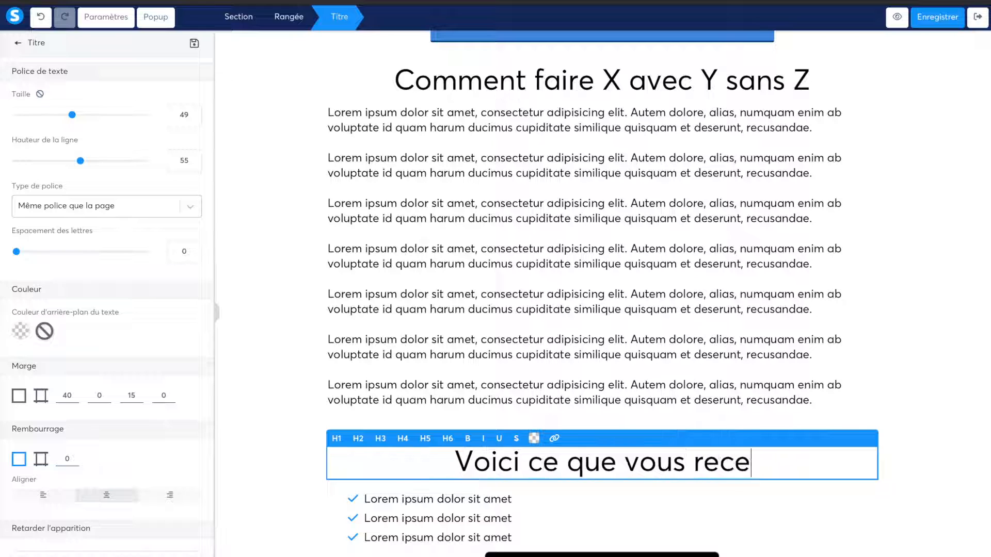
pyautogui.write('vrez :')
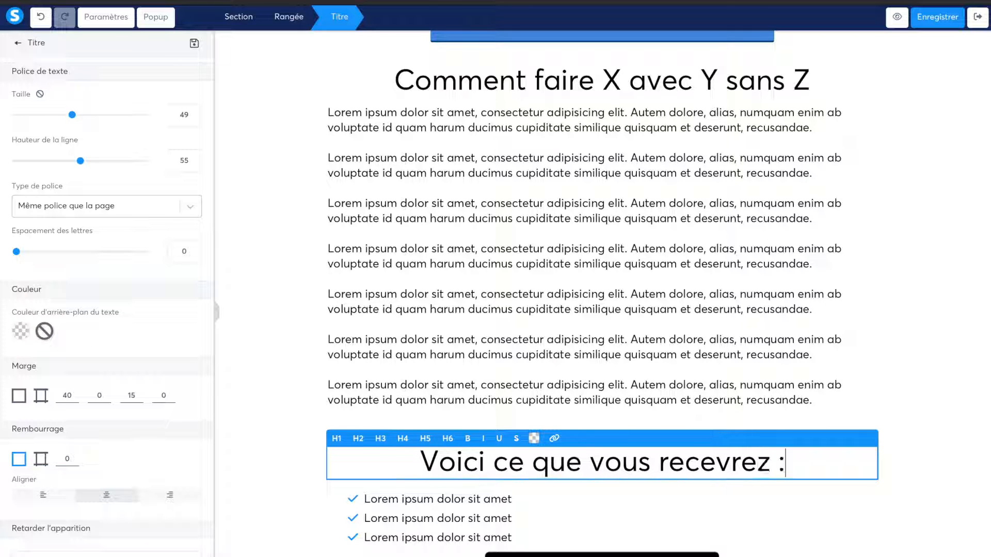
pyautogui.press('Escape')
# Delete the image element below the bulleted list
pyautogui.scroll(-4, 482, 360)
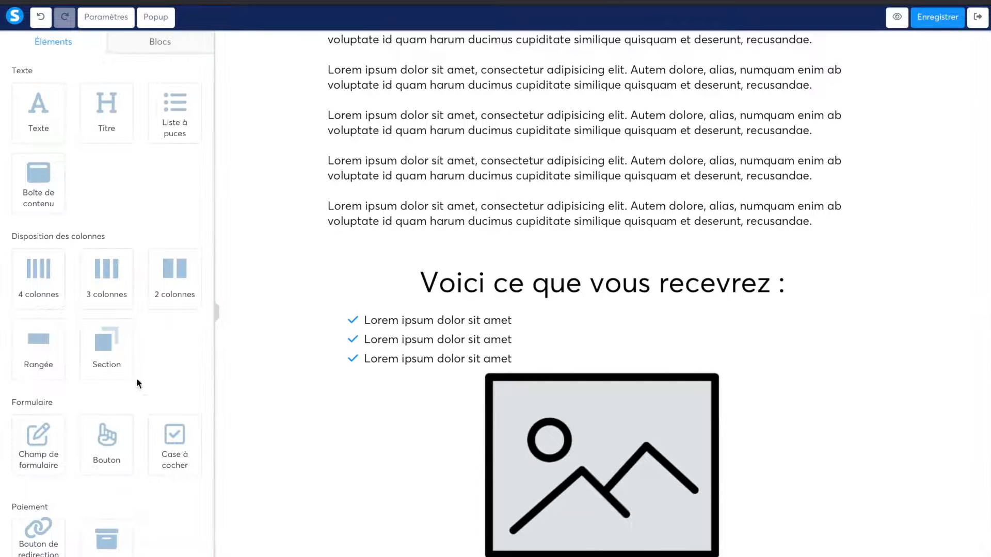
pyautogui.scroll(-10, 139, 528)
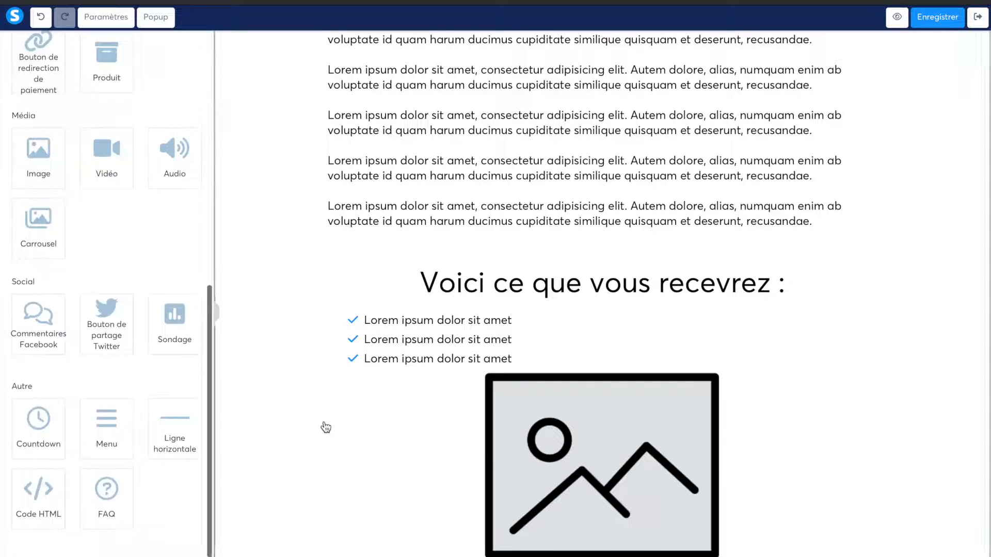
pyautogui.moveTo(42, 435)
pyautogui.mouseDown()
pyautogui.moveTo(412, 394)
pyautogui.moveTo(437, 365)
pyautogui.moveTo(38, 428)
pyautogui.mouseUp()
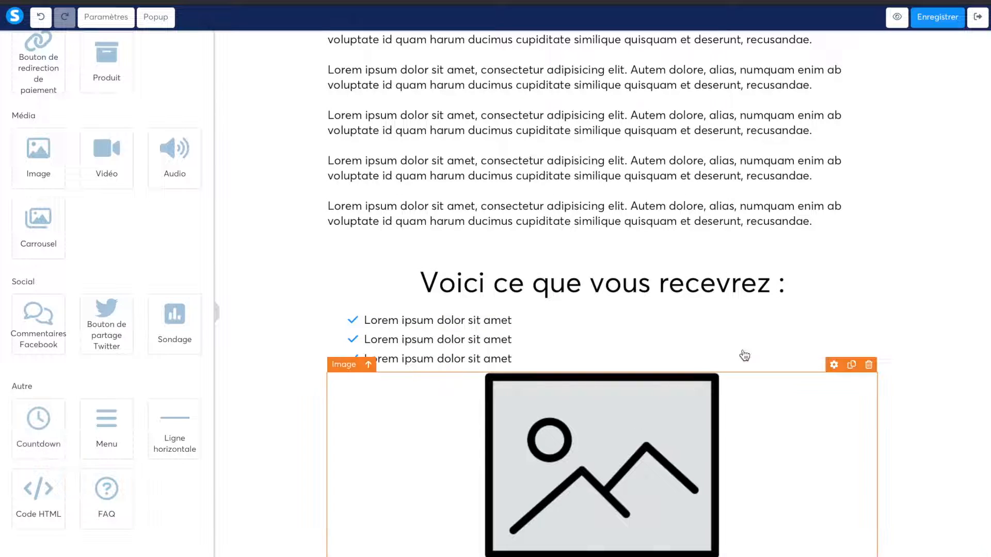
pyautogui.click(869, 365)
pyautogui.click(624, 299)
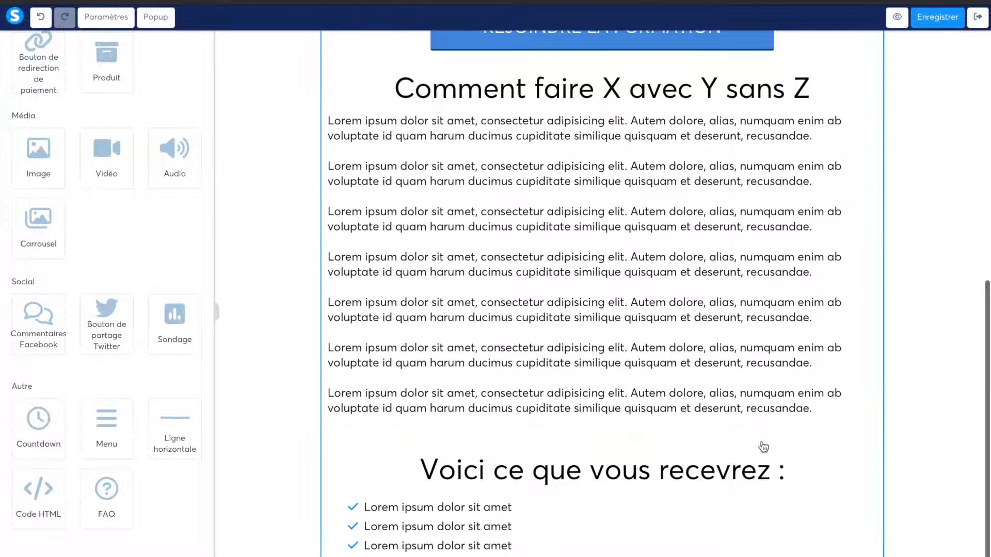
# Duplicate the "Voici ce que vous recevrez :" title and place the copy below the bulleted list
pyautogui.moveTo(827, 468)
pyautogui.click(835, 449)
pyautogui.moveTo(791, 531); pyautogui.dragTo(659, 532)
# Change the lower title's text to "Attention, la réduction est valable seulement pendant :" and reduce its font size to fit one line
pyautogui.click(654, 520)
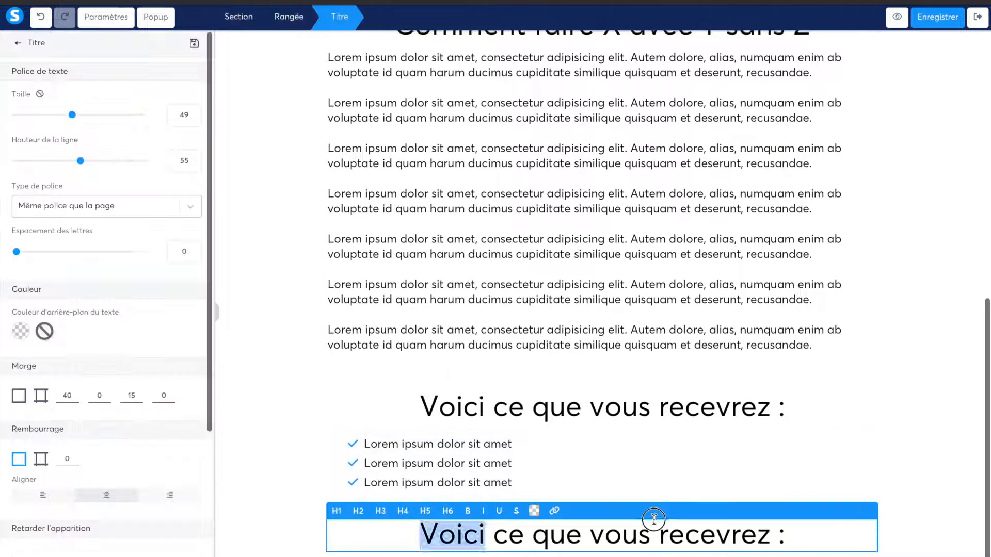
pyautogui.tripleClick(639, 537)
pyautogui.write('Attention, la ')
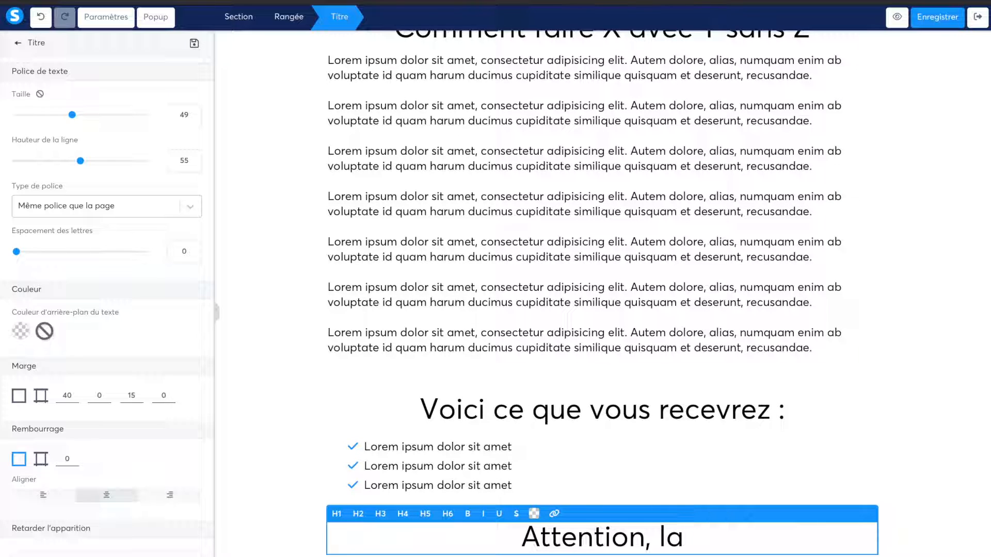
pyautogui.write('réduction est vala')
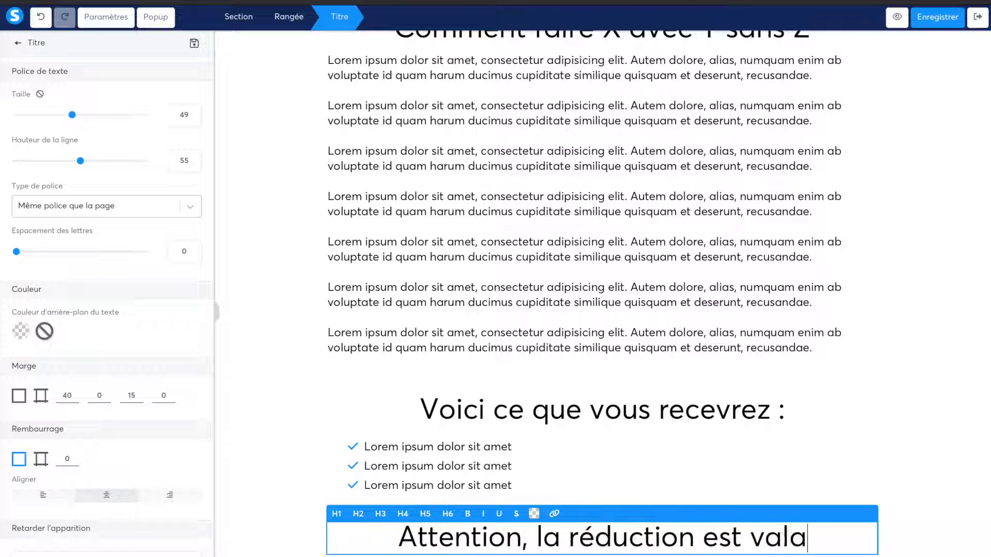
pyautogui.write('ble seuleme')
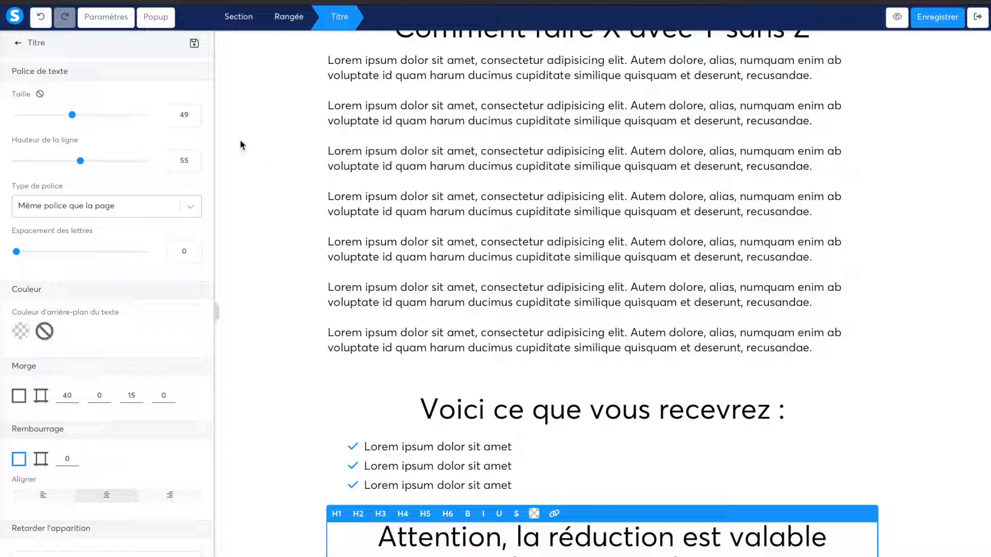
pyautogui.moveTo(72, 115); pyautogui.dragTo(58, 115)
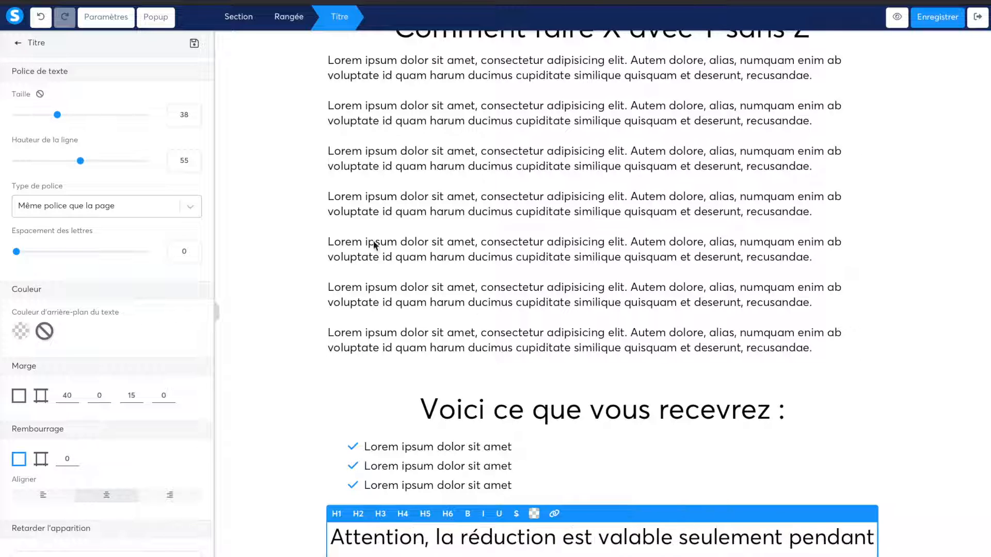
pyautogui.click(424, 263)
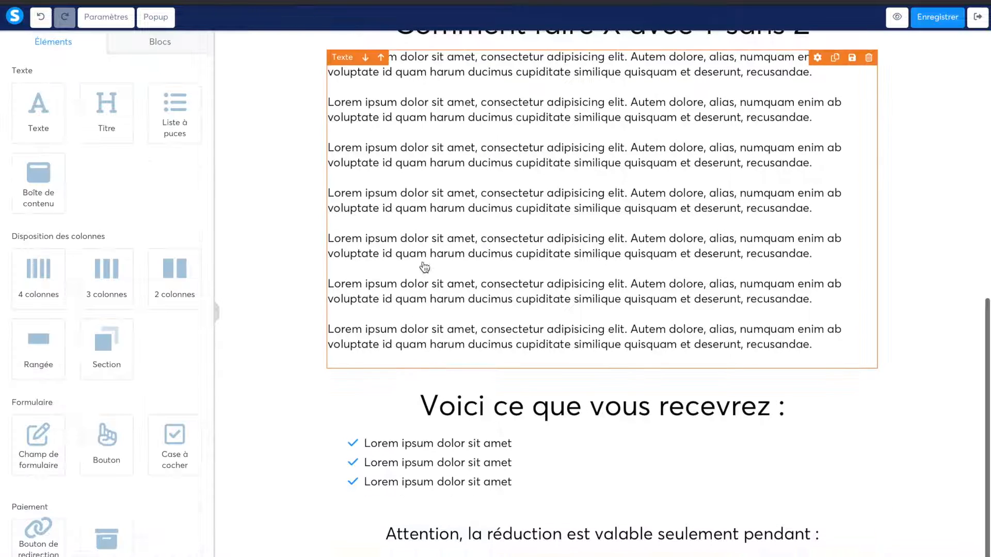
# Add a countdown element below the "Attention" title and open its settings
pyautogui.scroll(-3, 147, 534)
pyautogui.scroll(-5, 147, 535)
pyautogui.moveTo(39, 421); pyautogui.dragTo(511, 548)
pyautogui.click(540, 540)
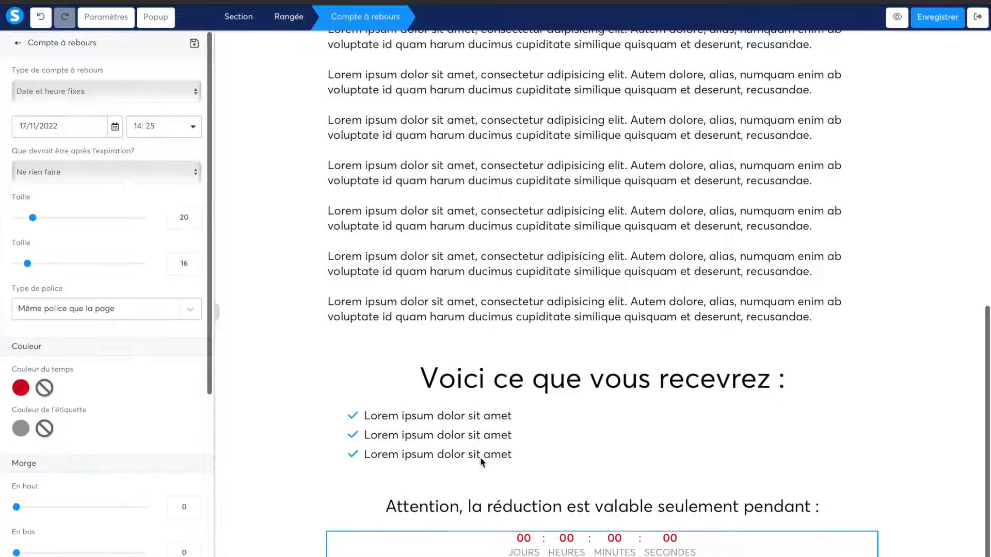
# Set the countdown's fixed deadline to 14/11/2022 at 0:00
pyautogui.click(89, 97)
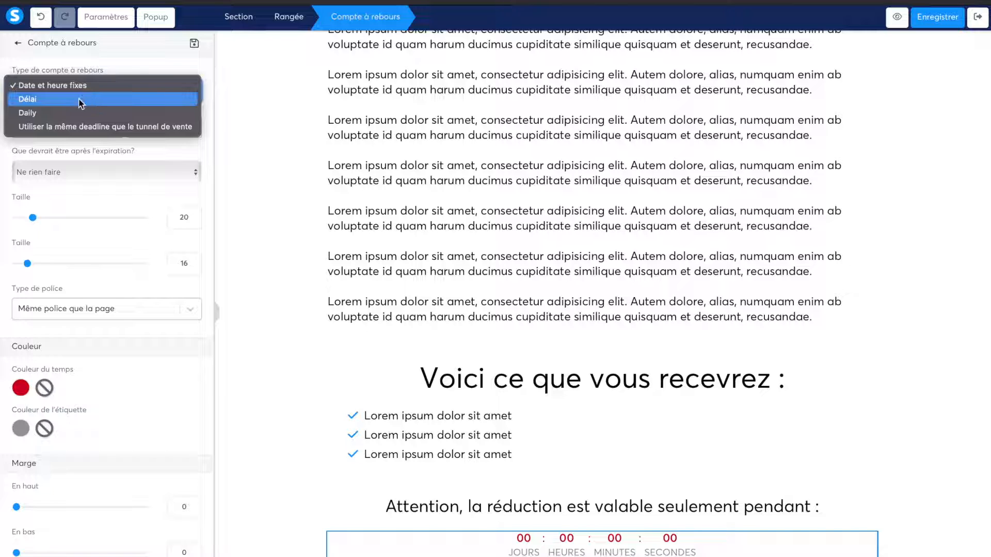
pyautogui.click(112, 150)
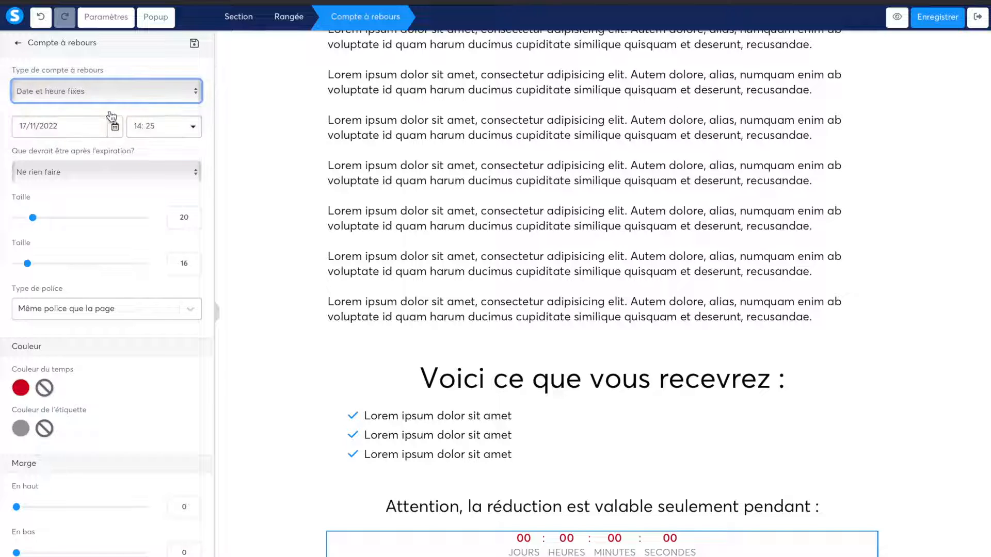
pyautogui.click(115, 127)
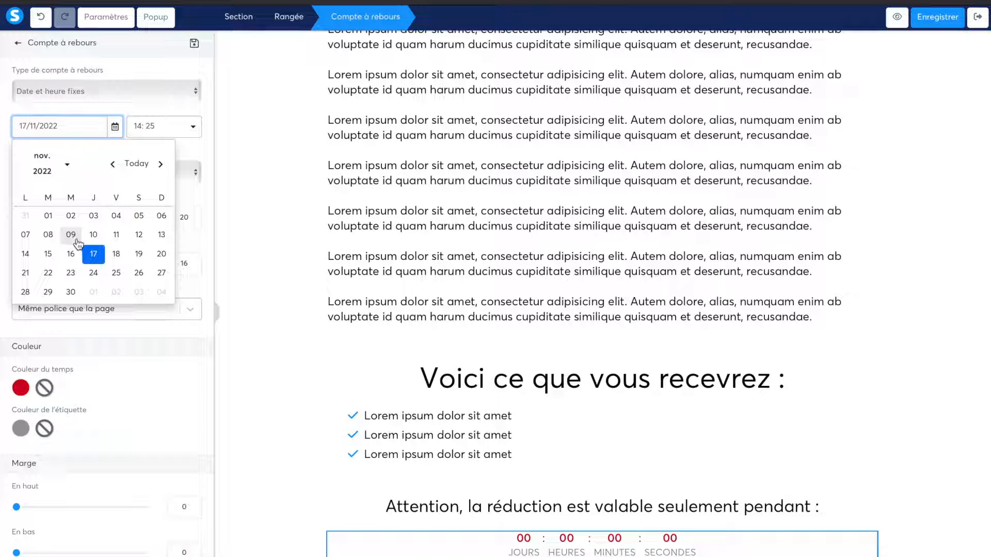
pyautogui.click(25, 253)
pyautogui.click(144, 134)
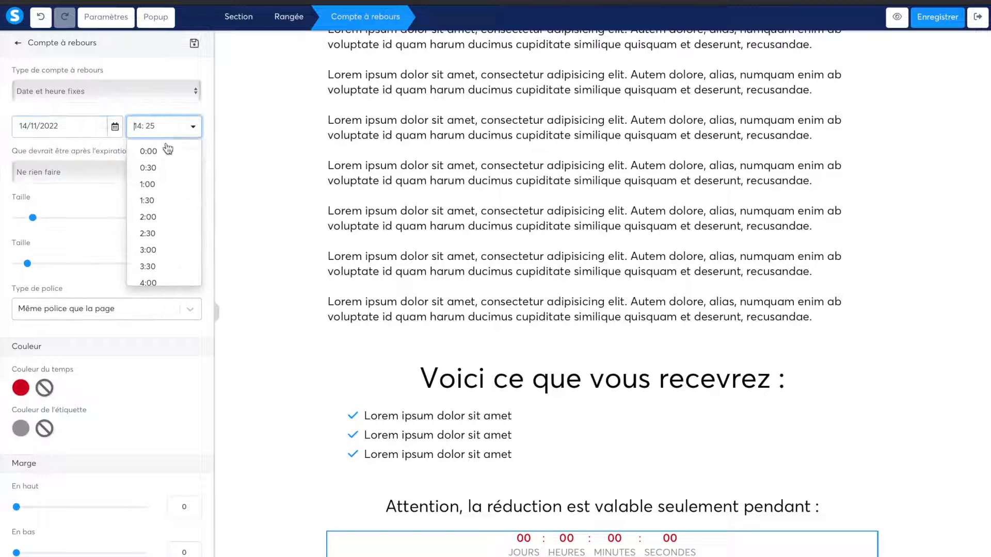
pyautogui.click(150, 151)
pyautogui.click(116, 130)
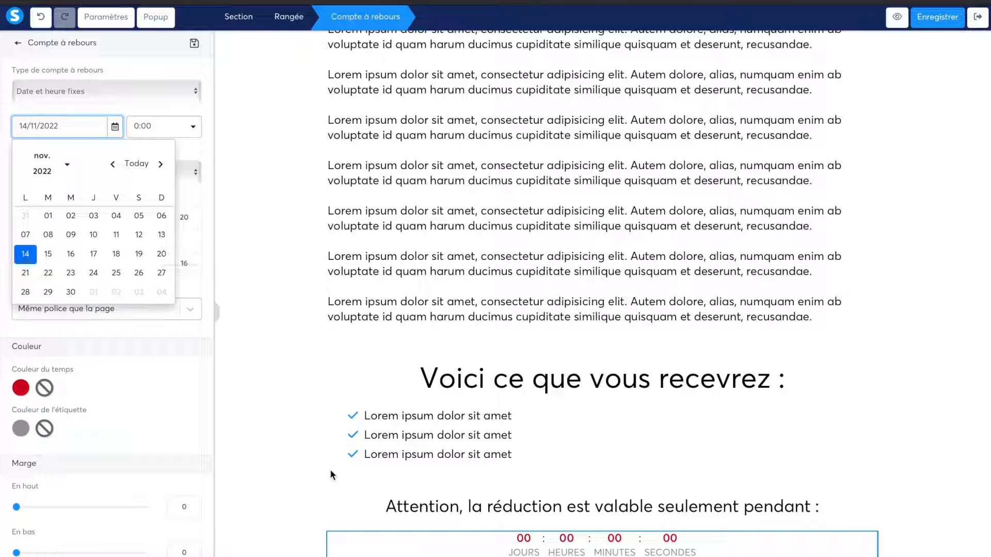
pyautogui.click(85, 377)
# Set the countdown's digit size to 26 and its label size to 21
pyautogui.moveTo(33, 217); pyautogui.dragTo(41, 217)
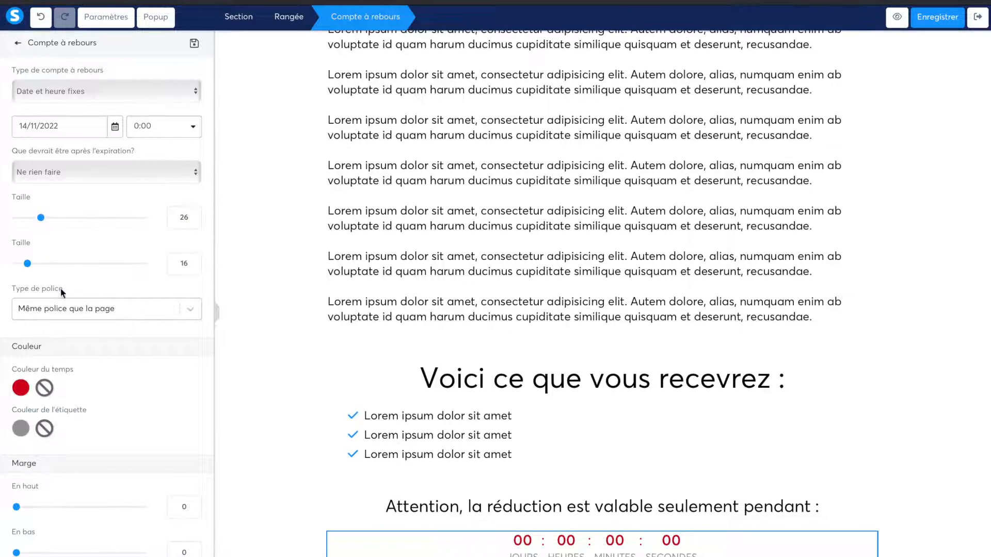
pyautogui.moveTo(27, 263); pyautogui.dragTo(34, 264)
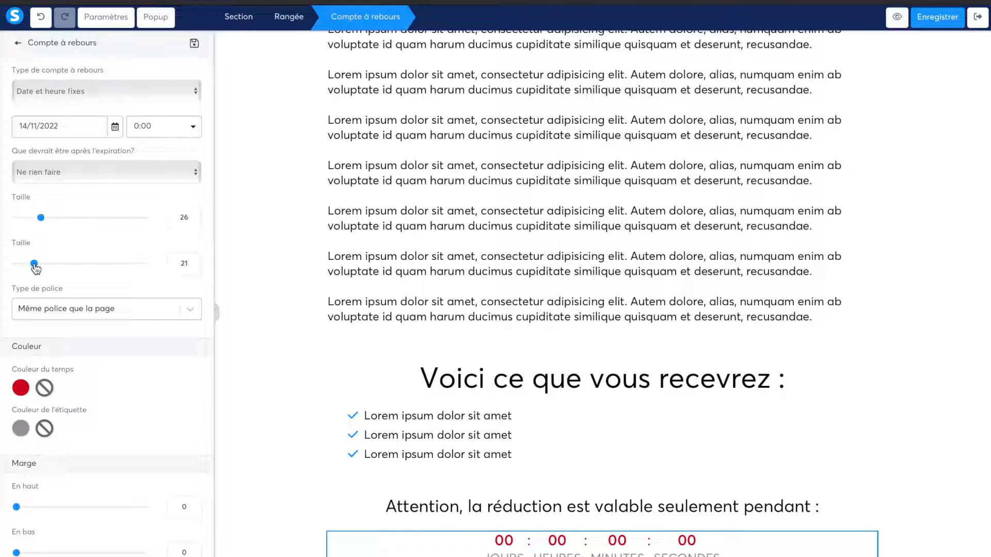
pyautogui.click(78, 312)
pyautogui.click(80, 308)
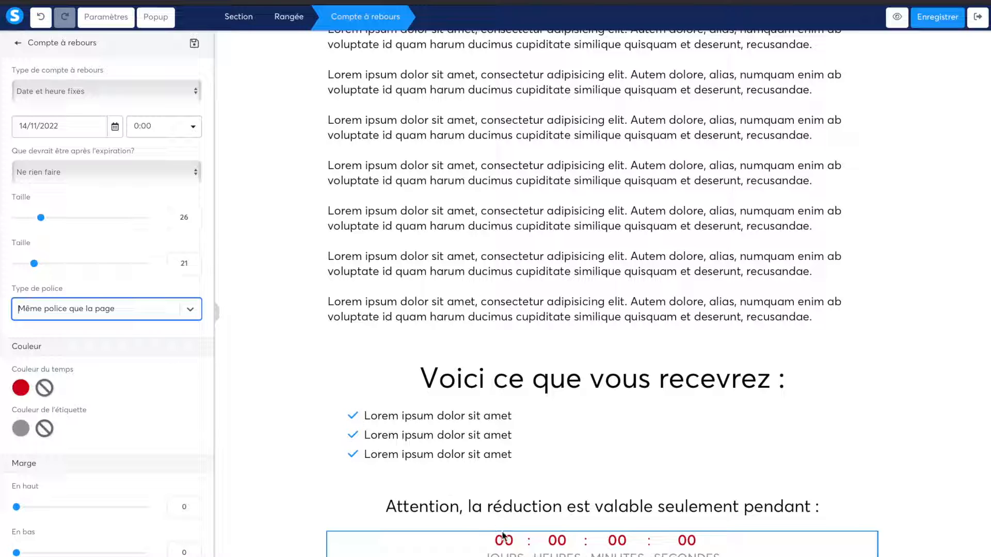
pyautogui.click(475, 465)
# Add an FAQ element between the lorem ipsum paragraphs and the "Voici ce que vous recevrez :" title and open its settings
pyautogui.scroll(-10, 162, 442)
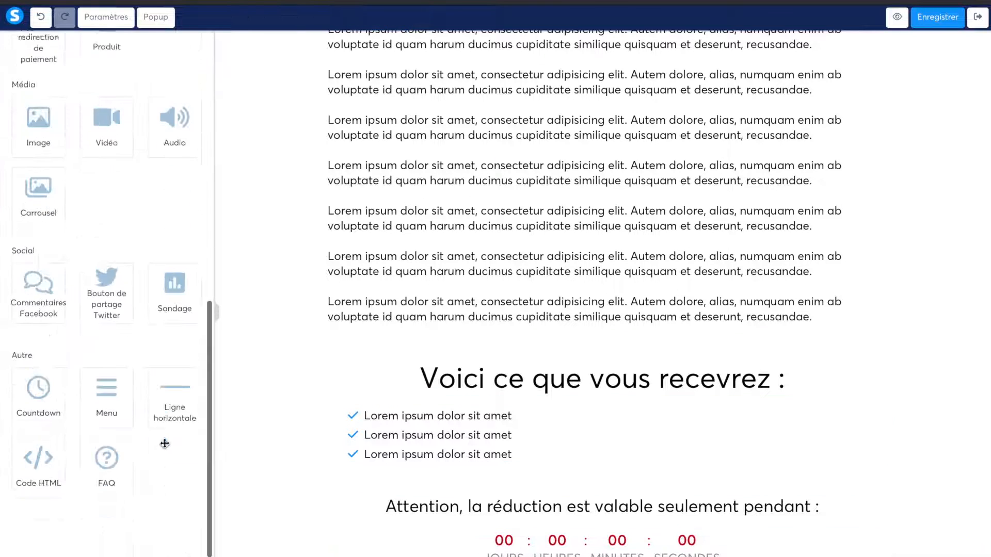
pyautogui.moveTo(108, 487); pyautogui.dragTo(388, 278)
pyautogui.click(467, 382)
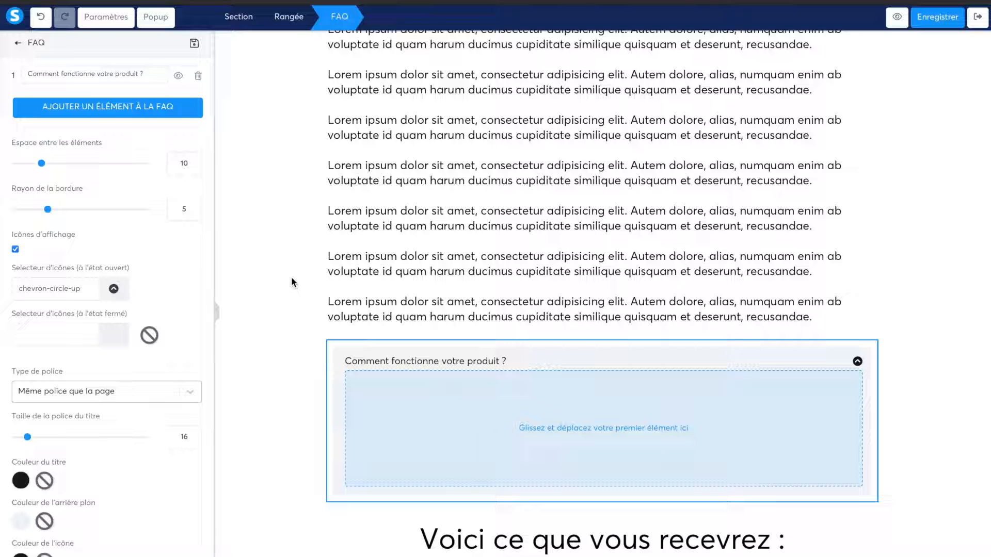
# Change the first FAQ question to "En quoi consiste la formation ?"
pyautogui.tripleClick(104, 74)
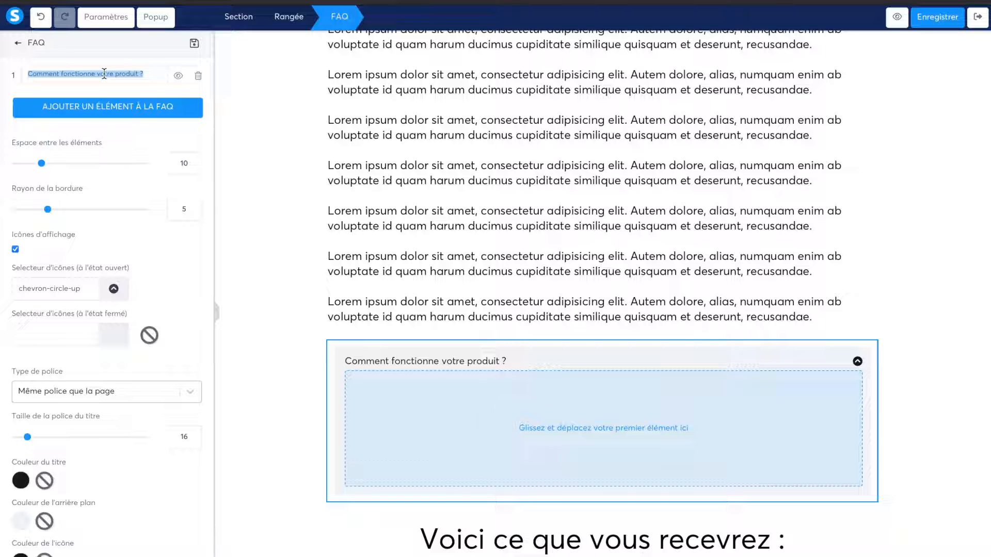
pyautogui.write('En quoi con')
pyautogui.press('BackSpace')
pyautogui.press('BackSpace')
pyautogui.write('iste l')
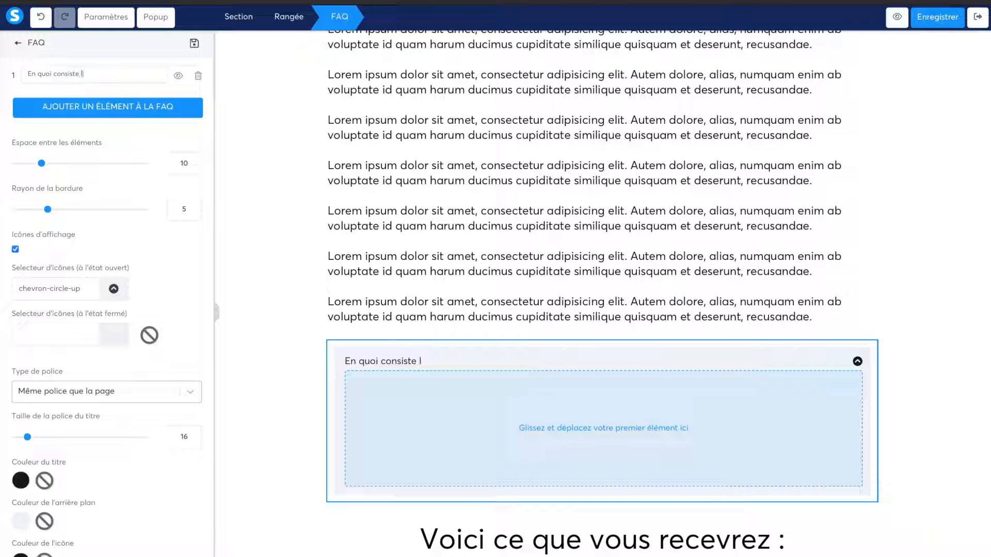
pyautogui.write('a formation ?')
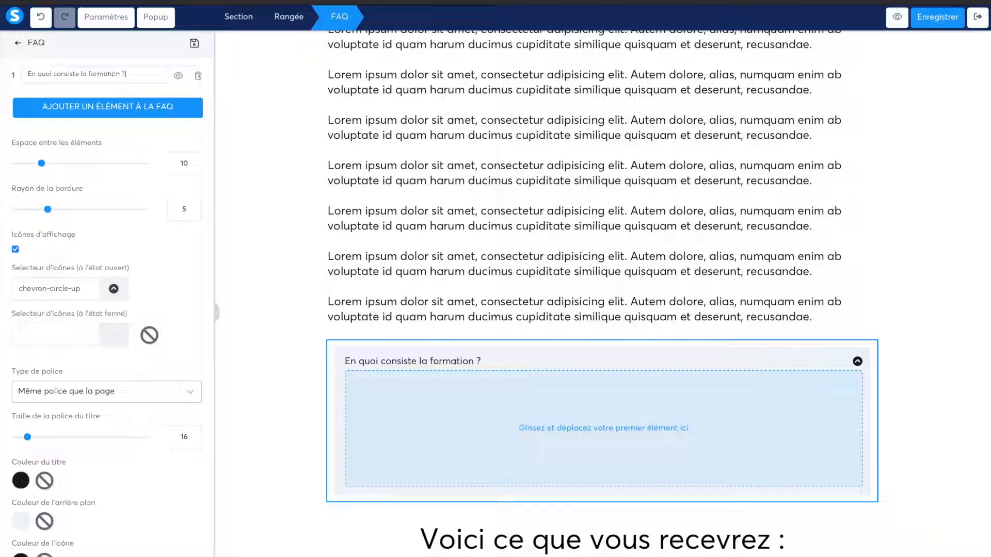
pyautogui.click(324, 336)
# Add a text element inside the first FAQ item and replace its content with "Réponse"
pyautogui.moveTo(40, 104); pyautogui.dragTo(415, 419)
pyautogui.tripleClick(433, 398)
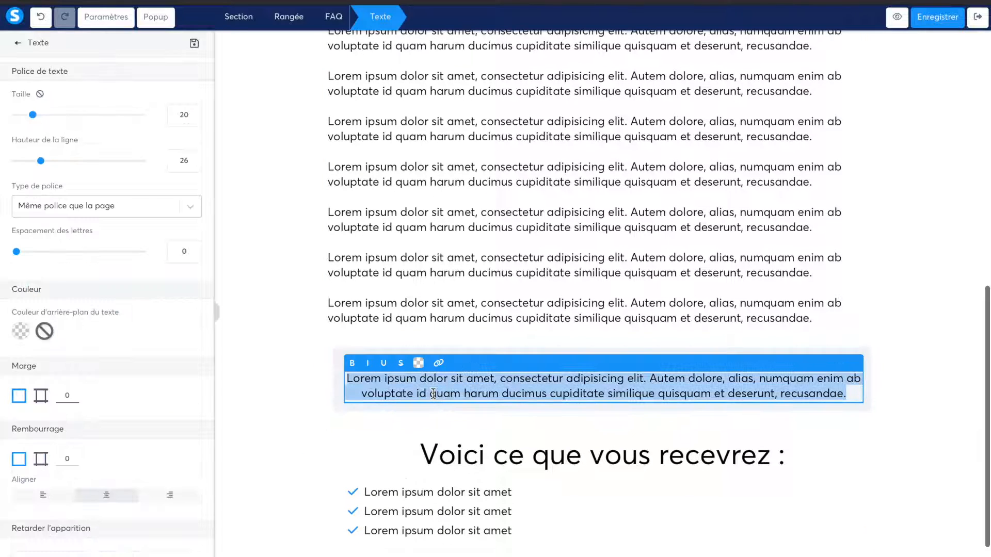
pyautogui.write('Réponse')
pyautogui.click(729, 311)
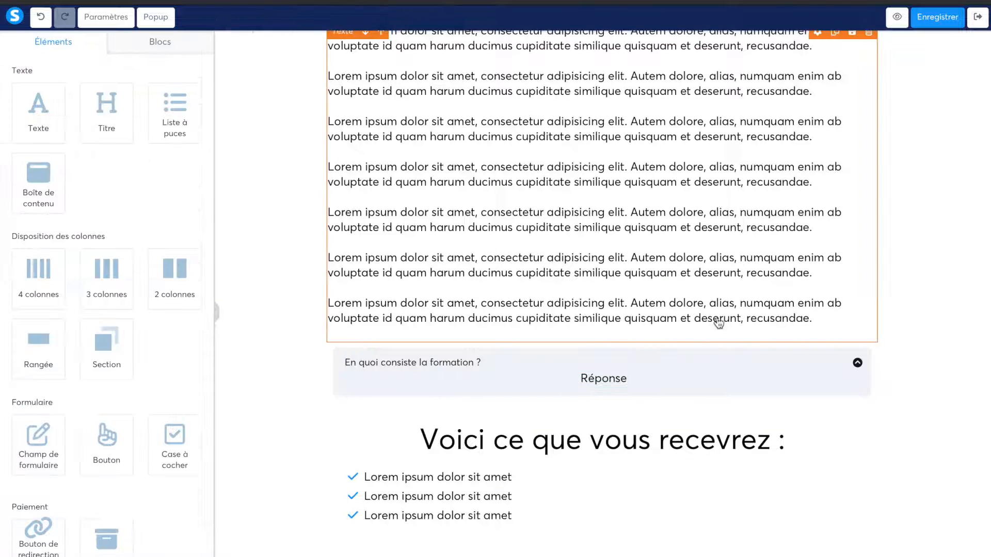
# Add a second item to the FAQ and set its question to "Existe-t-il une garantie ?"
pyautogui.click(692, 359)
pyautogui.click(162, 107)
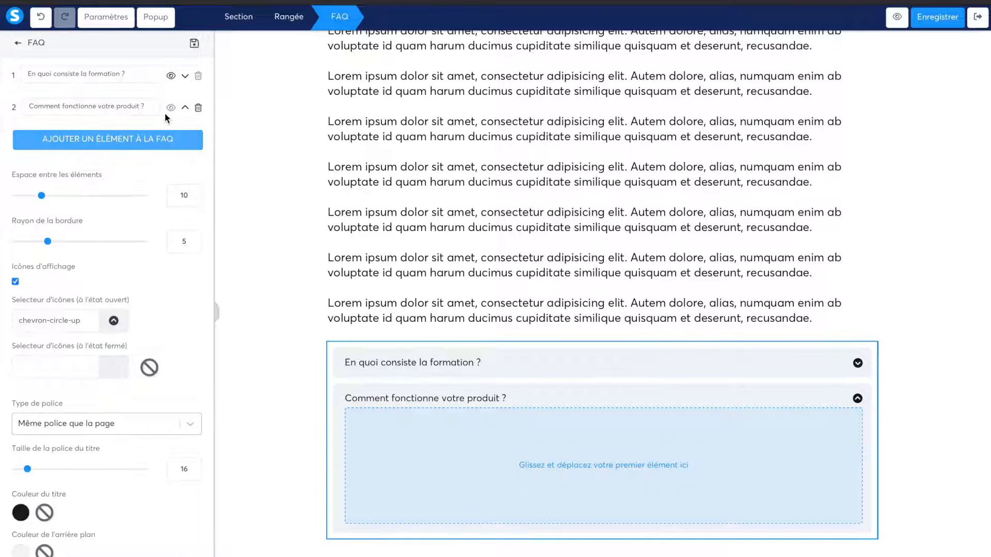
pyautogui.tripleClick(99, 107)
pyautogui.write('Existe-ti')
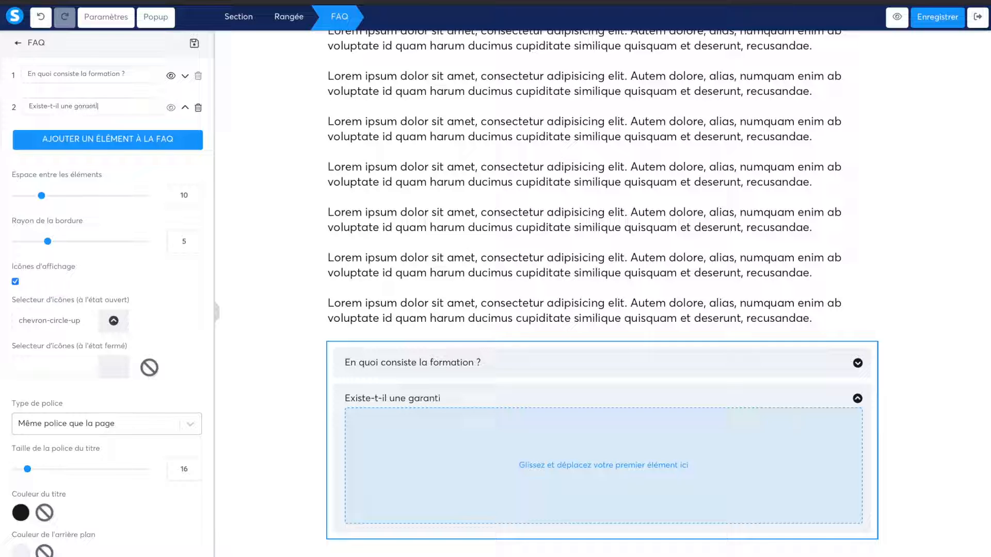
# Add a text element inside the "Existe-t-il une garantie ?" item and replace its content with "Réponse"
pyautogui.click(281, 206)
pyautogui.moveTo(61, 119); pyautogui.dragTo(489, 445)
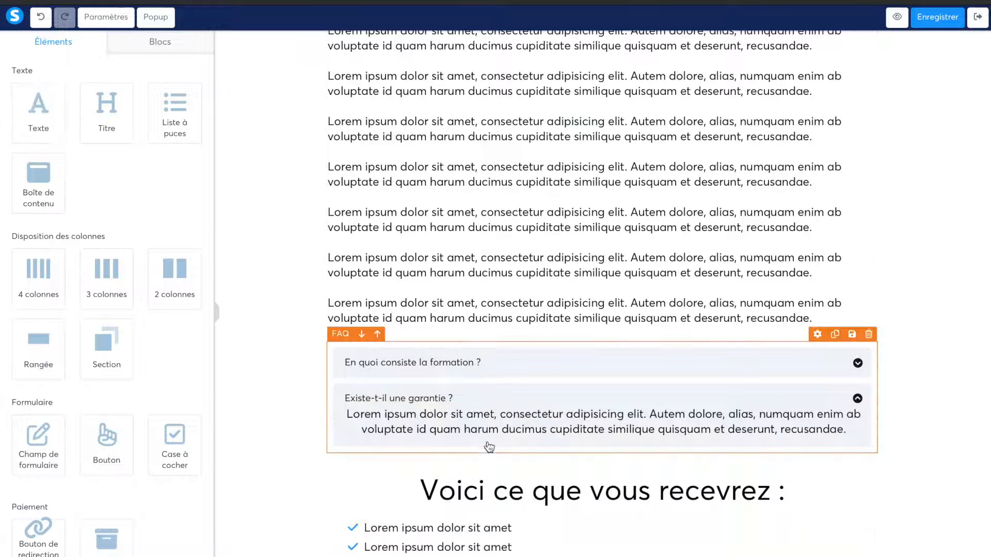
pyautogui.tripleClick(486, 416)
pyautogui.write('Réponse')
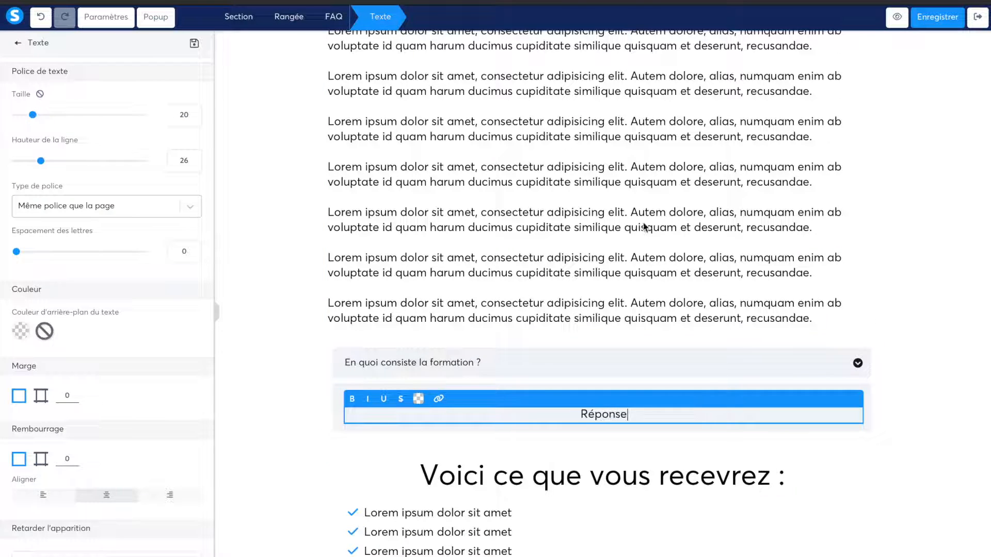
pyautogui.click(753, 313)
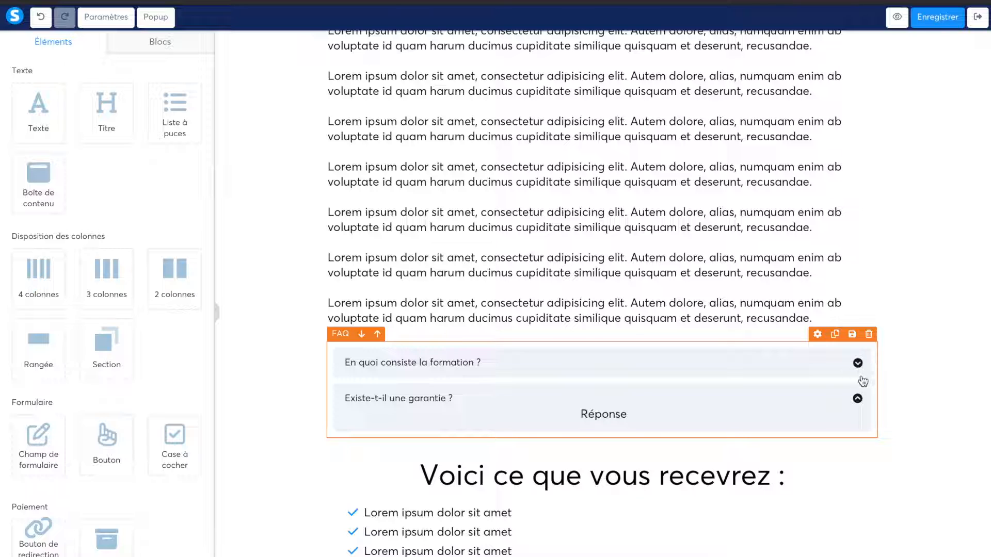
# Add a third FAQ item with its default question and place a text element inside it
pyautogui.click(856, 397)
pyautogui.click(159, 137)
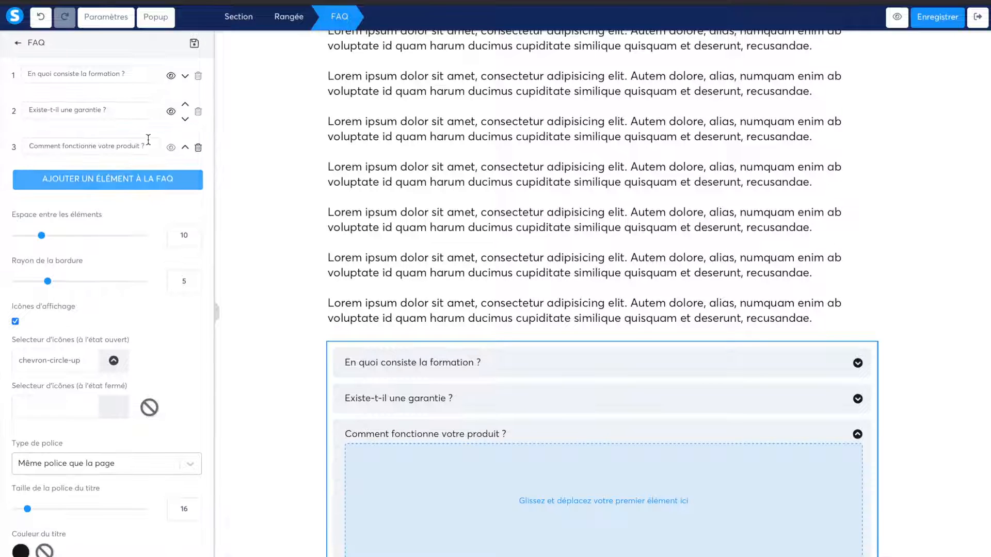
pyautogui.click(268, 409)
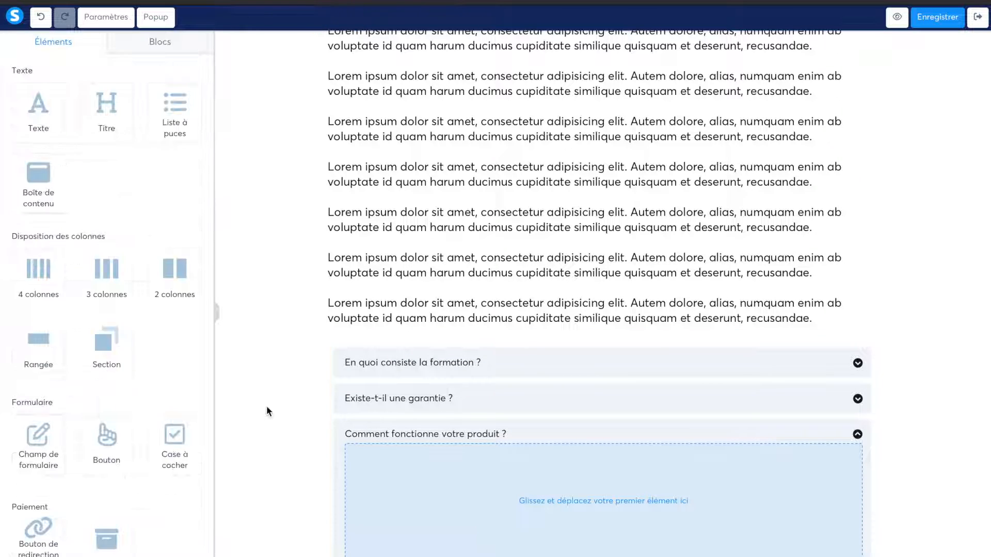
pyautogui.moveTo(38, 105); pyautogui.dragTo(485, 454)
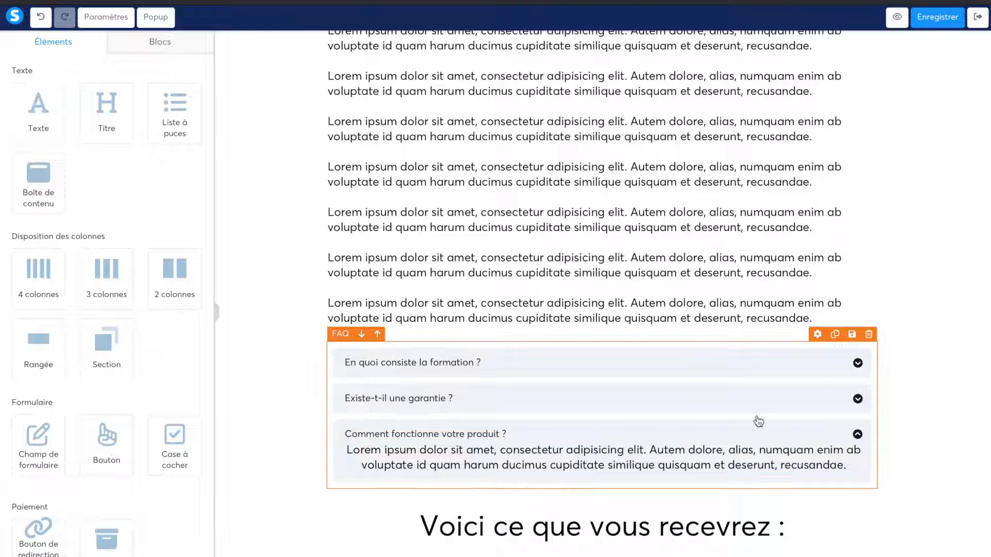
# Switch the FAQ preview to show the answer of the "Existe-t-il une garantie ?" item
pyautogui.click(759, 376)
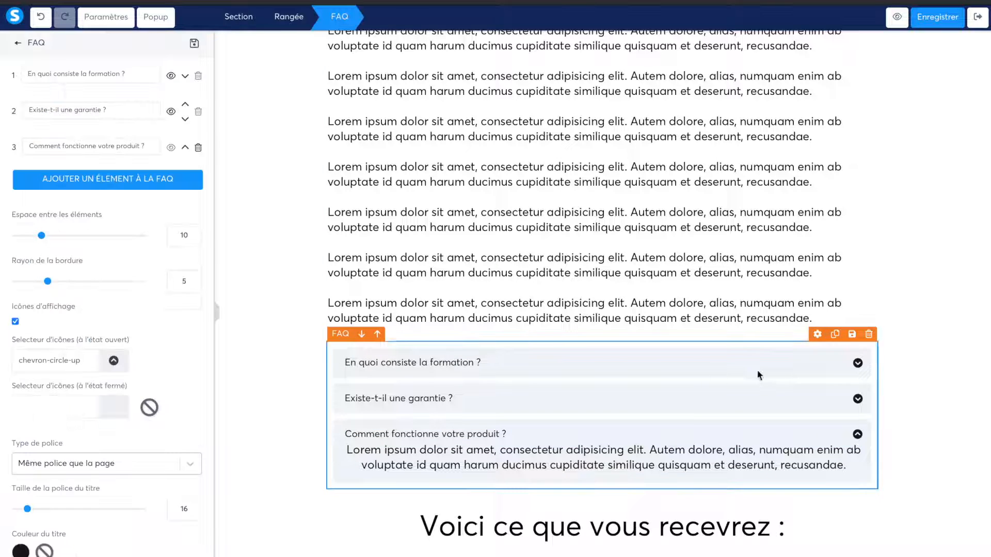
pyautogui.click(171, 112)
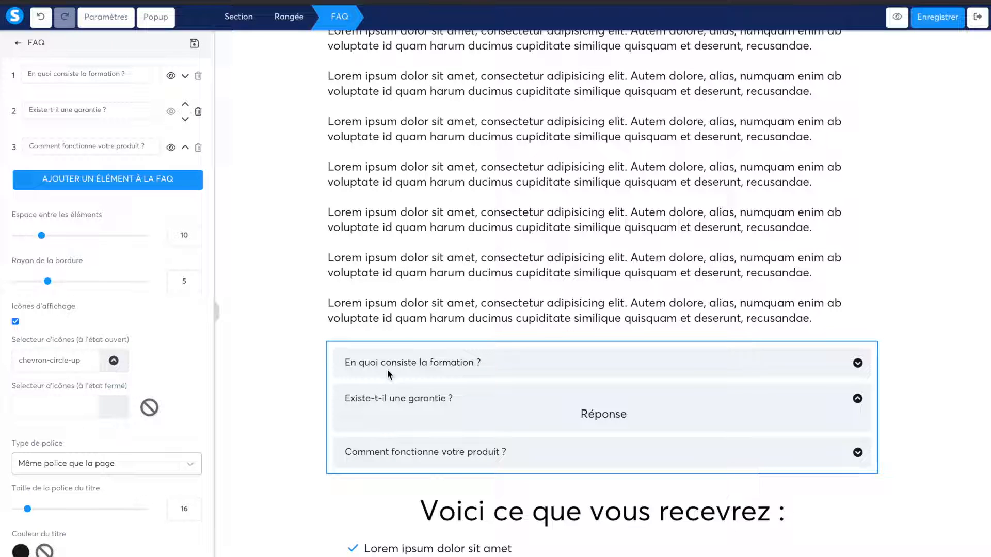
pyautogui.click(633, 303)
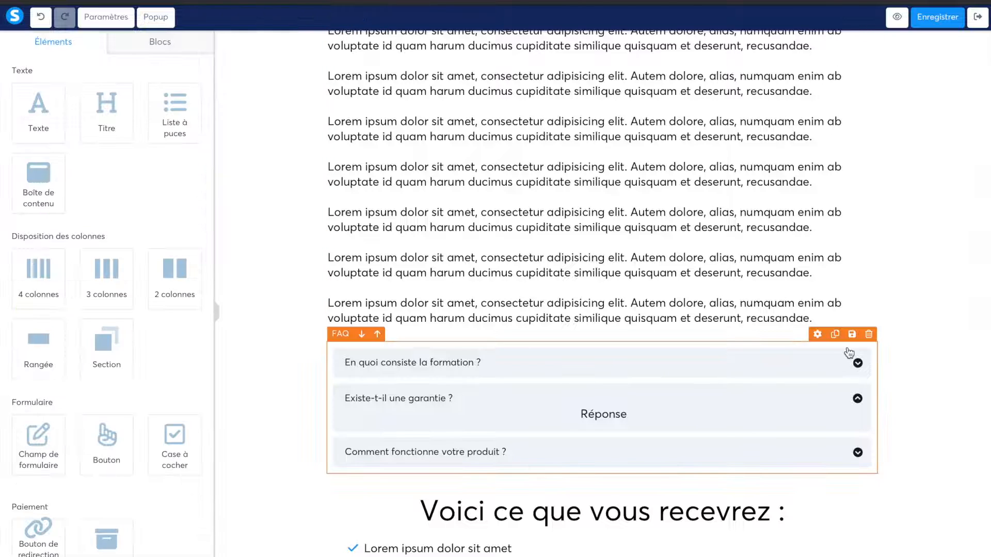
# Examine the page's main title, its subtitle, the second title and the lorem ipsum text block
pyautogui.scroll(10, 640, 193)
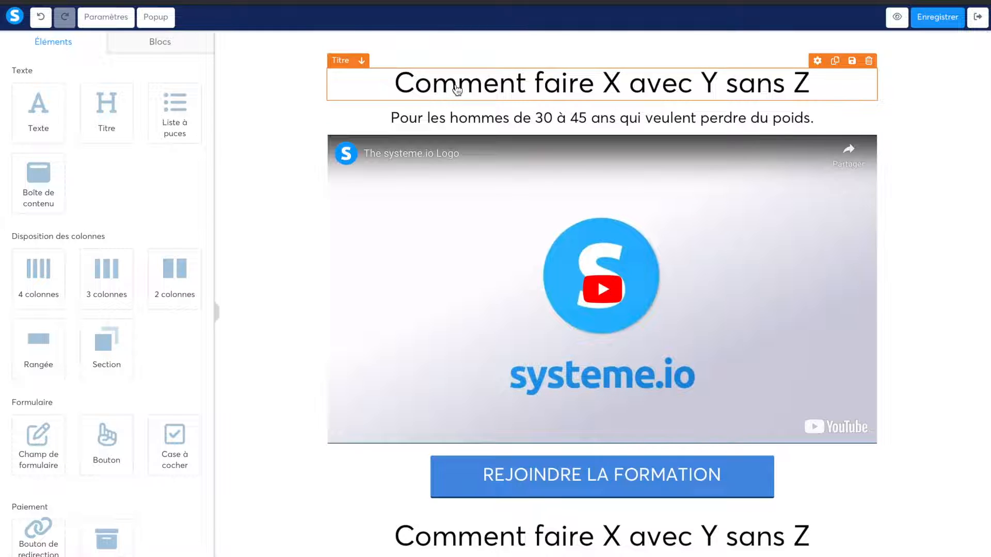
pyautogui.click(458, 90)
pyautogui.click(465, 119)
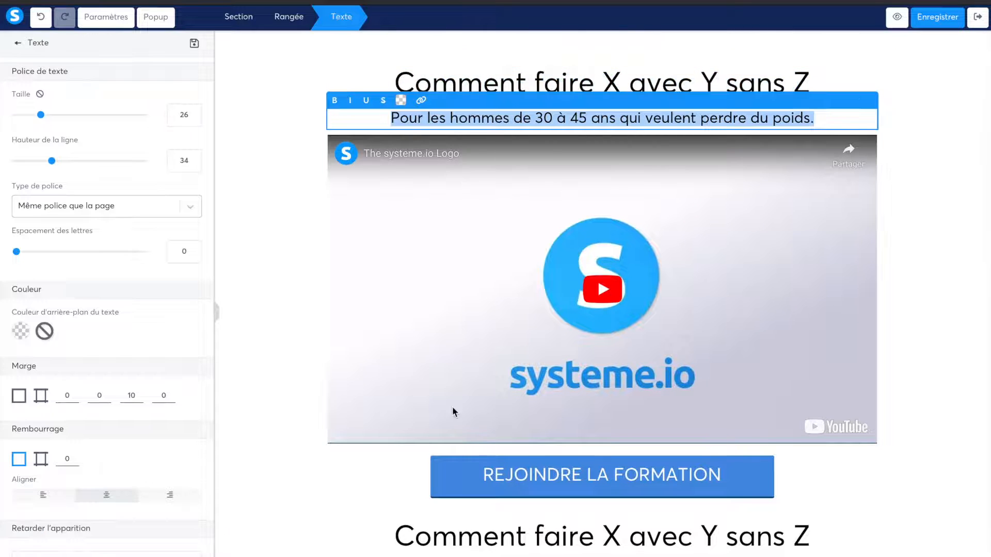
pyautogui.scroll(-5, 457, 488)
pyautogui.click(468, 299)
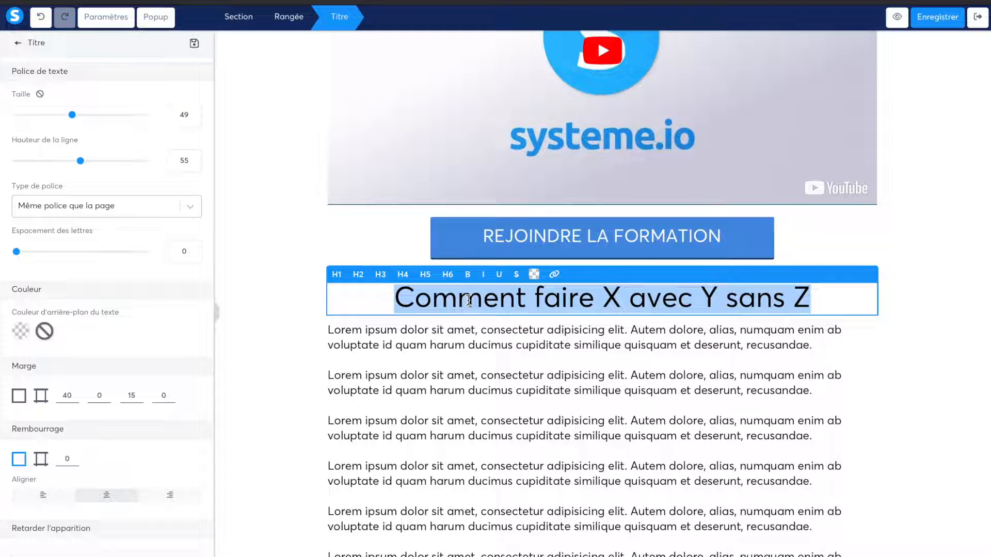
pyautogui.click(410, 357)
pyautogui.click(342, 347)
pyautogui.scroll(-1, 342, 347)
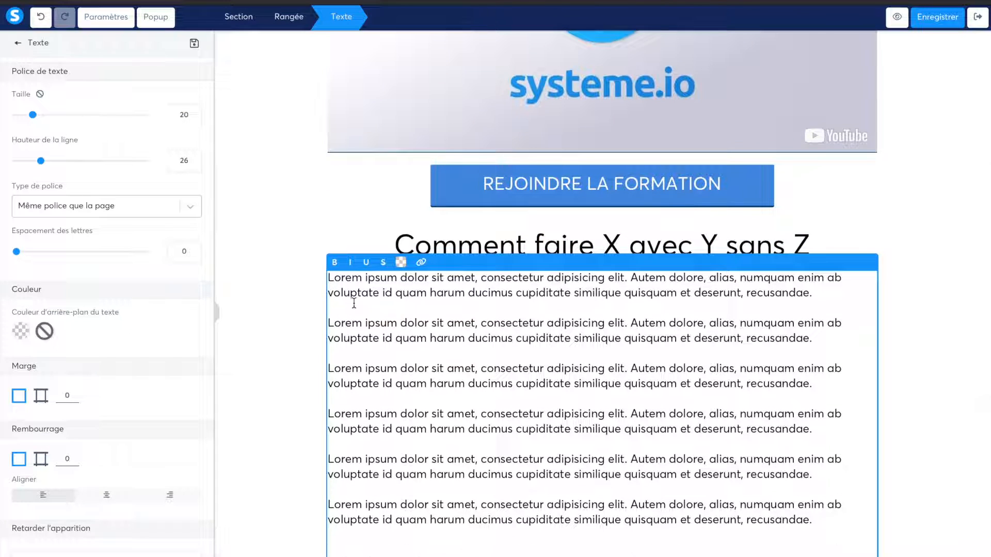
# Insert blank lines above the first lorem ipsum paragraph under the second title
pyautogui.click(330, 277)
pyautogui.press('Return')
pyautogui.press('Return')
pyautogui.press('Return')
pyautogui.press('Return')
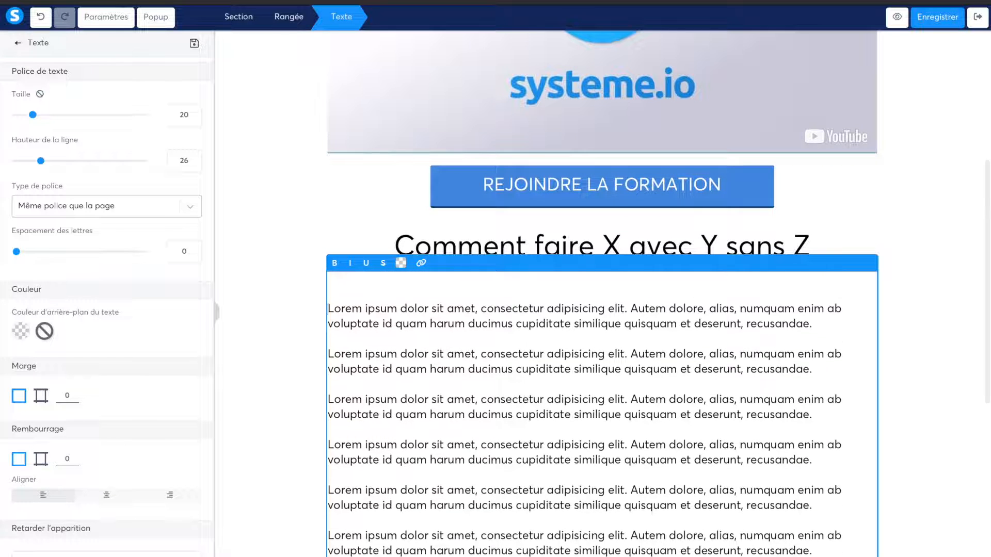
# Write "AIDA", "Attention", "Interet", "Désir" and "Action" on separate lines at the start of the lorem ipsum text block
pyautogui.click(328, 295)
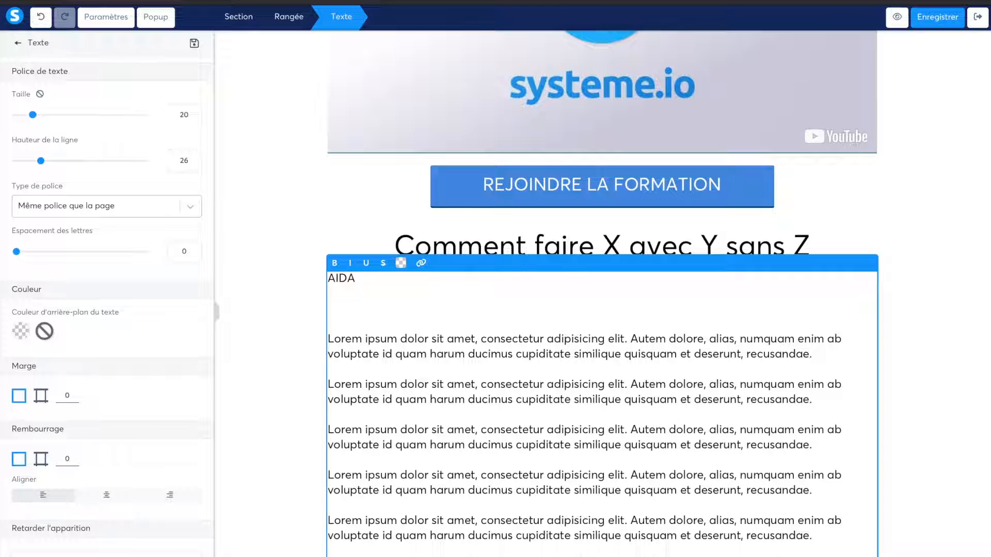
pyautogui.press('Return')
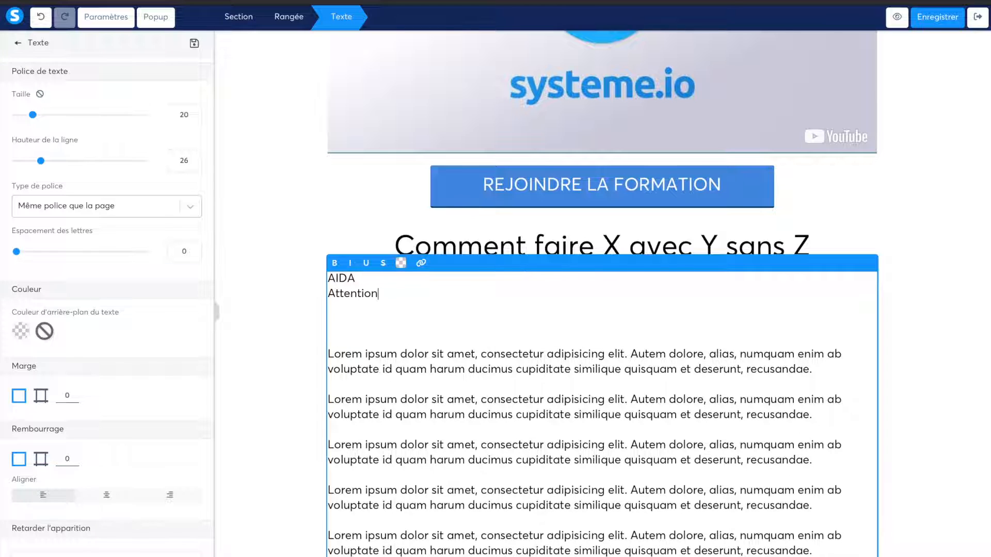
pyautogui.press('Return')
pyautogui.write('Interet')
pyautogui.press('Return')
pyautogui.write('Dés')
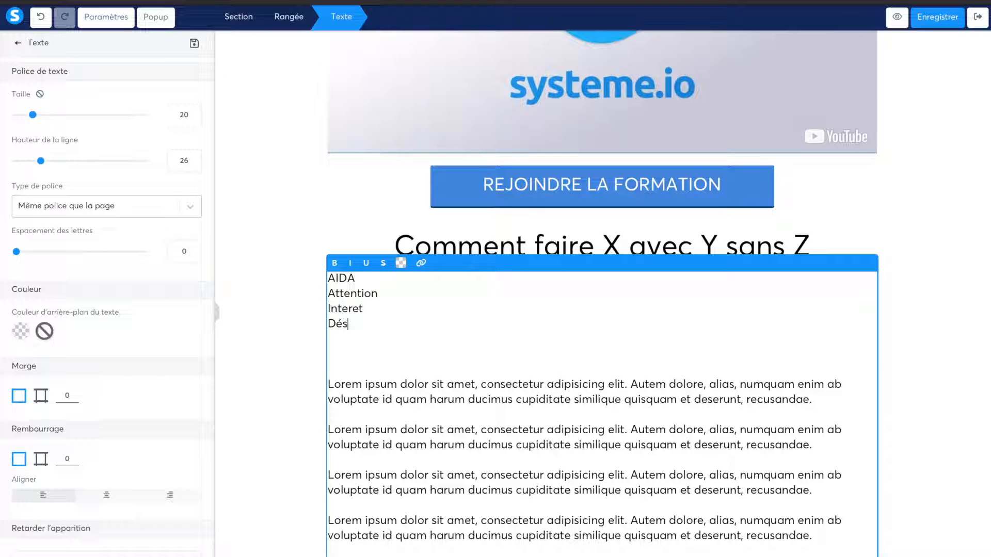
pyautogui.write('ir')
pyautogui.press('Return')
pyautogui.write('Action')
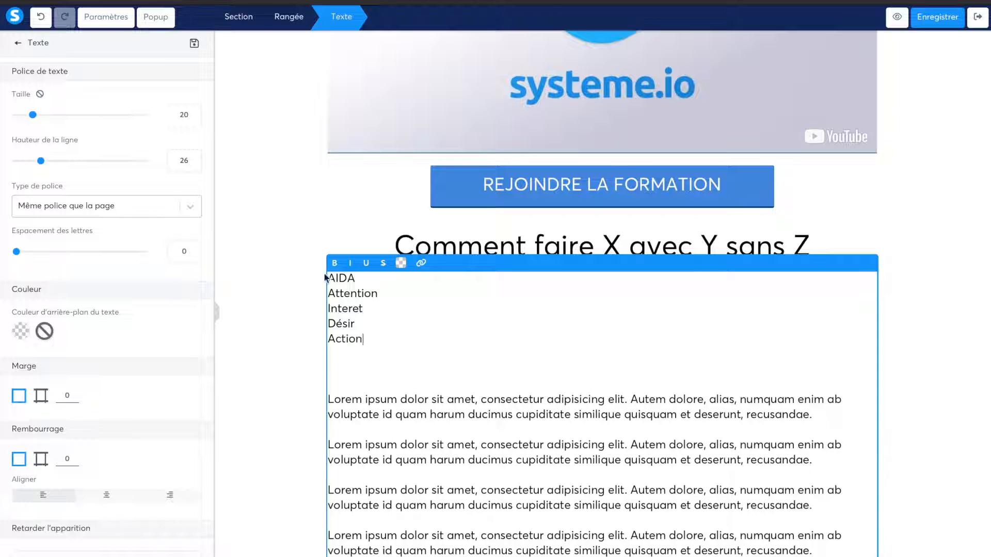
pyautogui.click(358, 210)
# Examine the wording of the main title and of the subtitle describing the target audience
pyautogui.scroll(6, 381, 215)
pyautogui.scroll(-1, 382, 216)
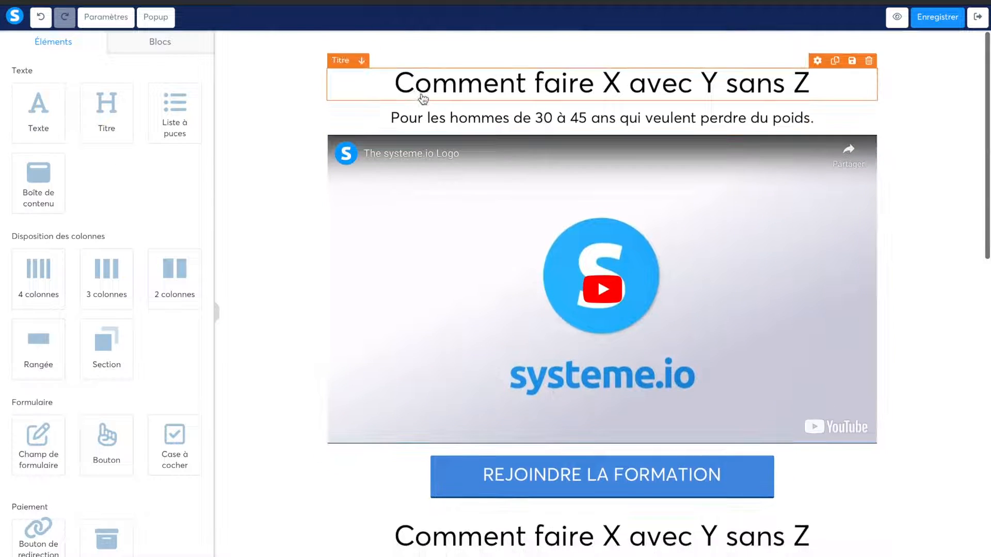
pyautogui.tripleClick(422, 93)
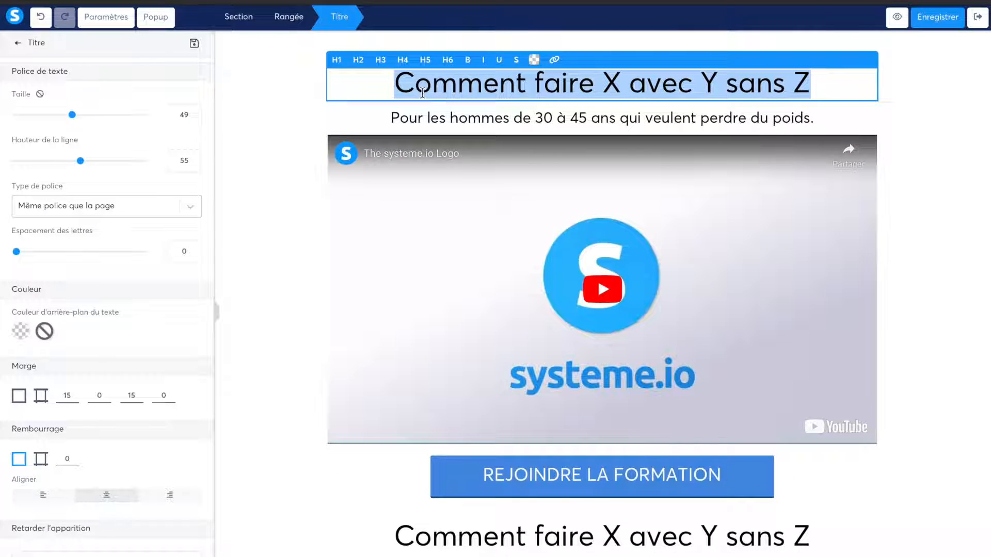
pyautogui.click(428, 94)
pyautogui.tripleClick(424, 93)
pyautogui.click(425, 127)
pyautogui.tripleClick(426, 126)
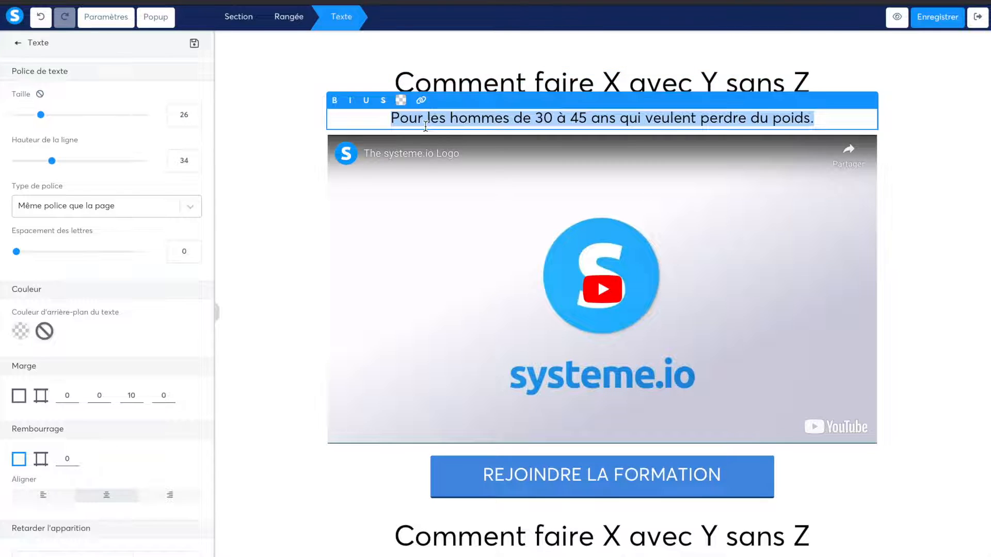
pyautogui.click(444, 346)
# Examine the second title and the AIDA lines beneath it, including the "Interet" line
pyautogui.scroll(-5, 439, 326)
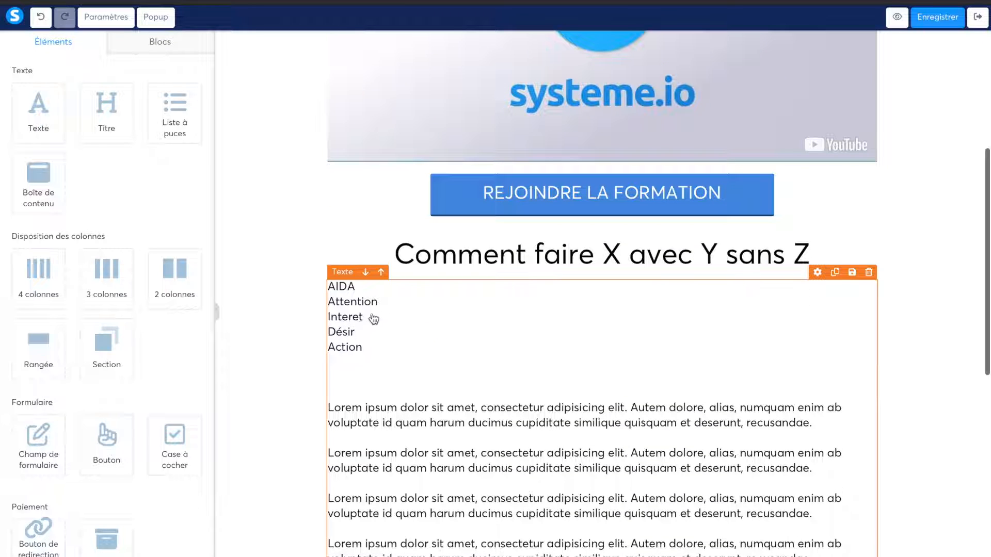
pyautogui.click(436, 266)
pyautogui.doubleClick(437, 268)
pyautogui.tripleClick(436, 269)
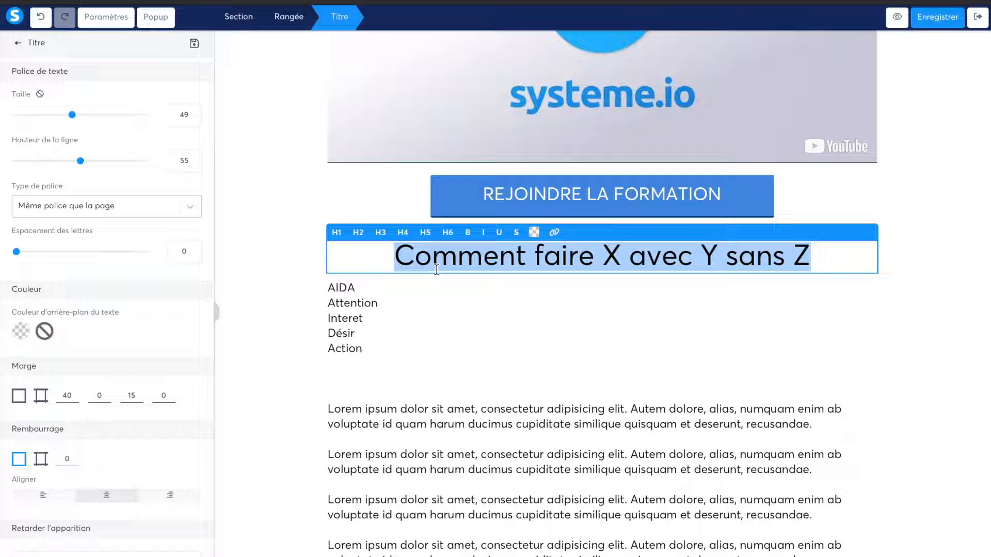
pyautogui.click(421, 302)
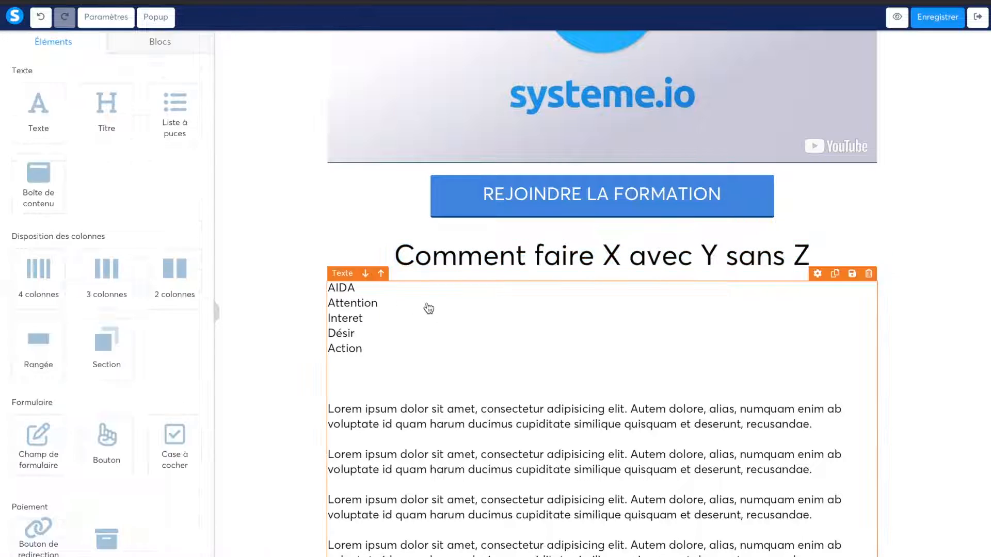
pyautogui.scroll(-3, 440, 404)
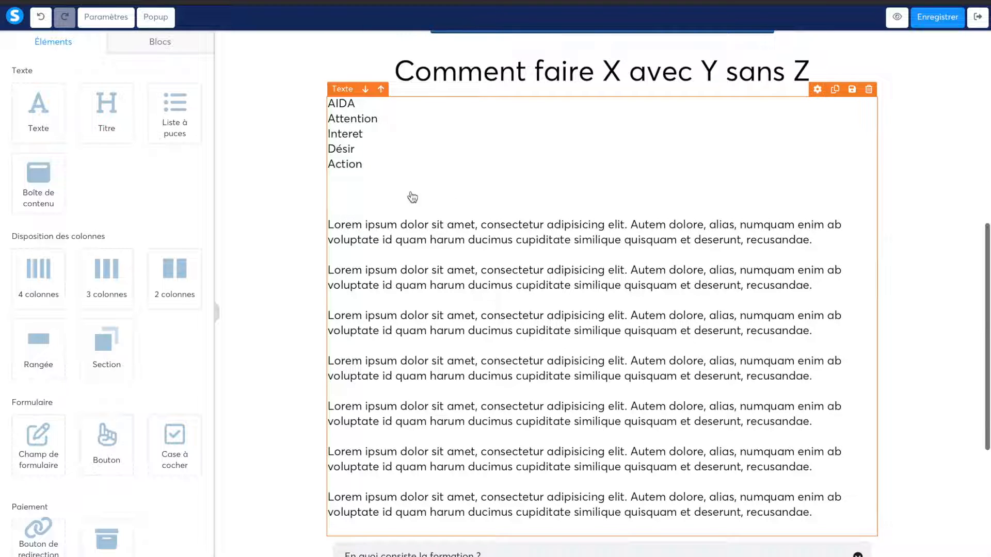
pyautogui.doubleClick(345, 135)
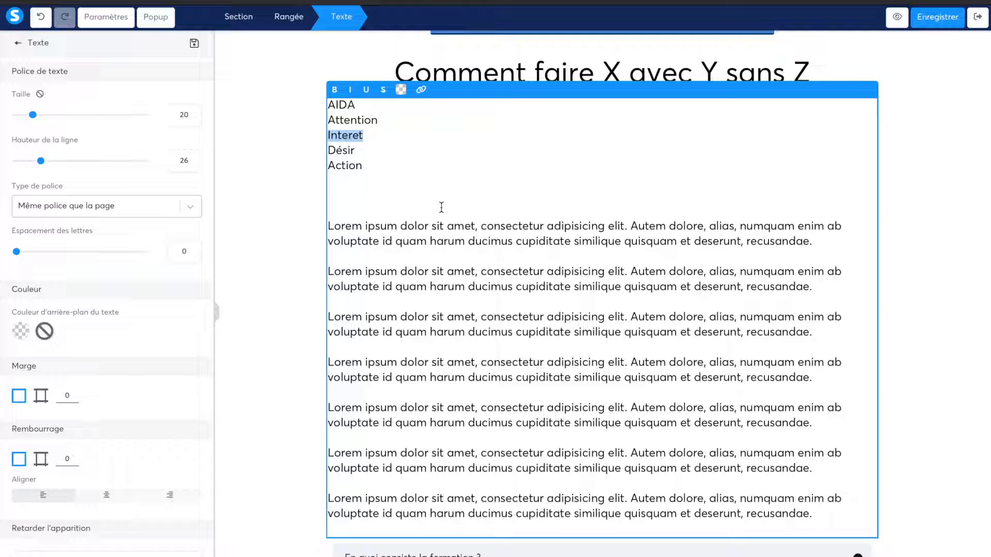
pyautogui.click(475, 264)
pyautogui.scroll(9, 475, 264)
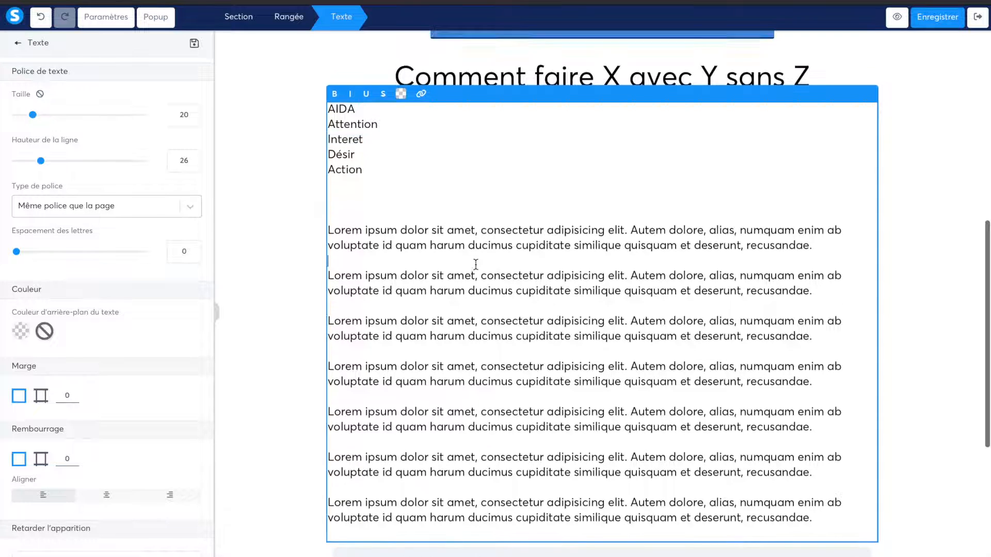
pyautogui.click(496, 286)
pyautogui.scroll(-5, 497, 289)
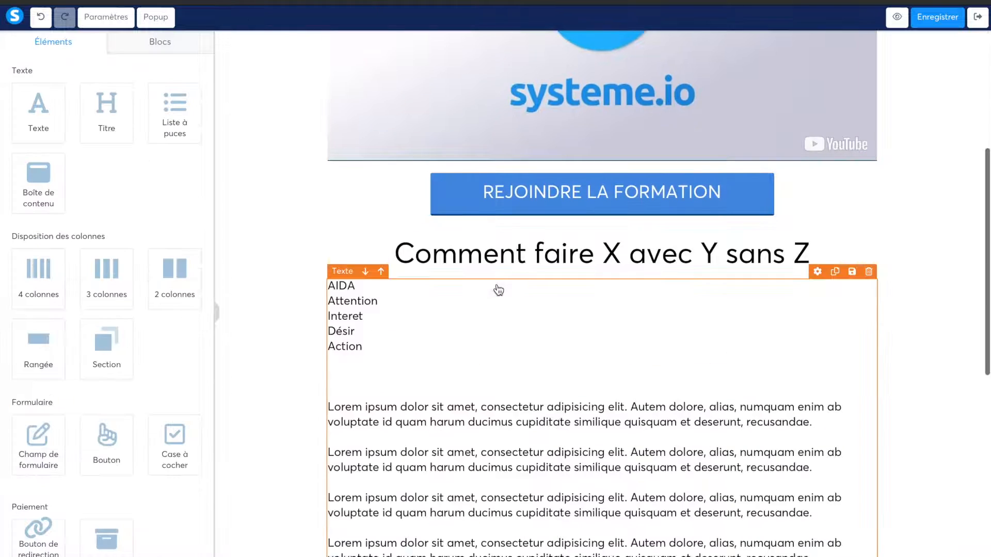
# Replace "Comment" in the main title with "La méthode testée et approuvée pour perdre jusqu'à 3 kilos en 3 semaines sans régime !"
pyautogui.scroll(5, 497, 289)
pyautogui.click(543, 84)
pyautogui.click(522, 85)
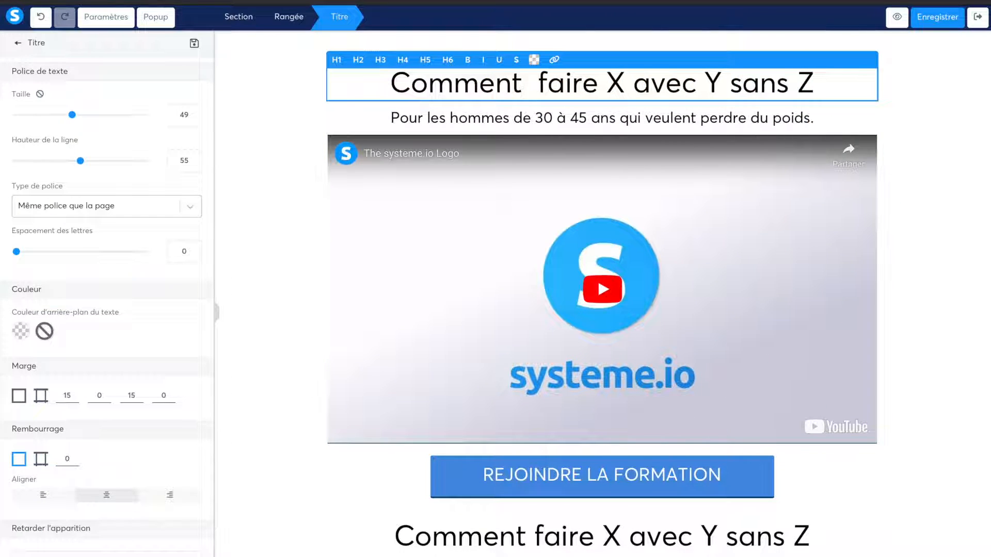
pyautogui.doubleClick(477, 83)
pyautogui.write('La méthode')
pyautogui.write(' testée et app')
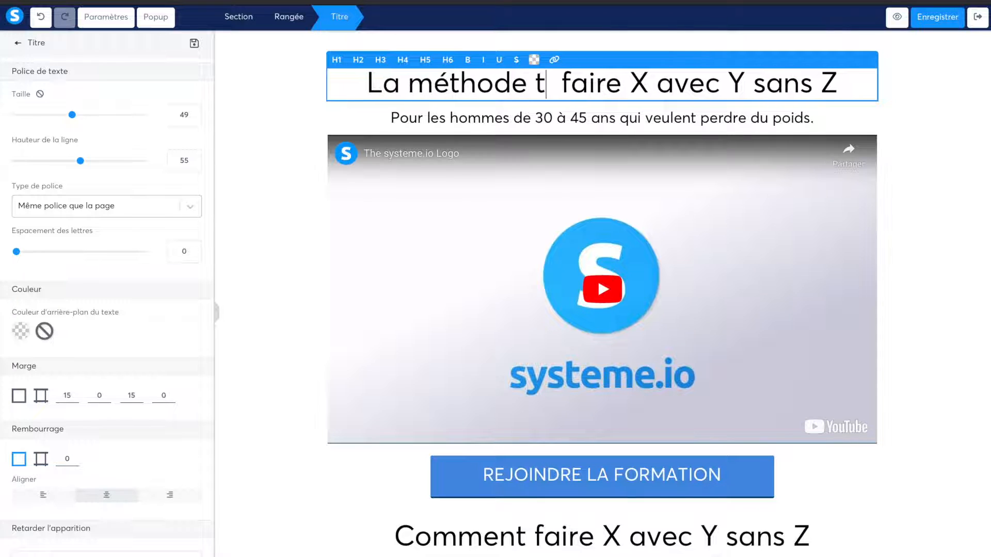
pyautogui.write('rouvée pour p')
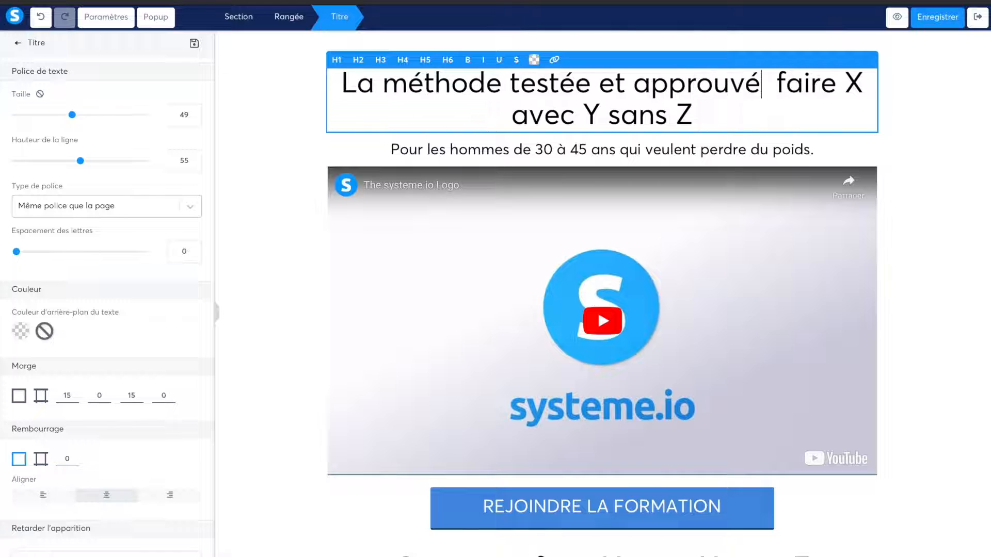
pyautogui.write("erdre jusqu'à")
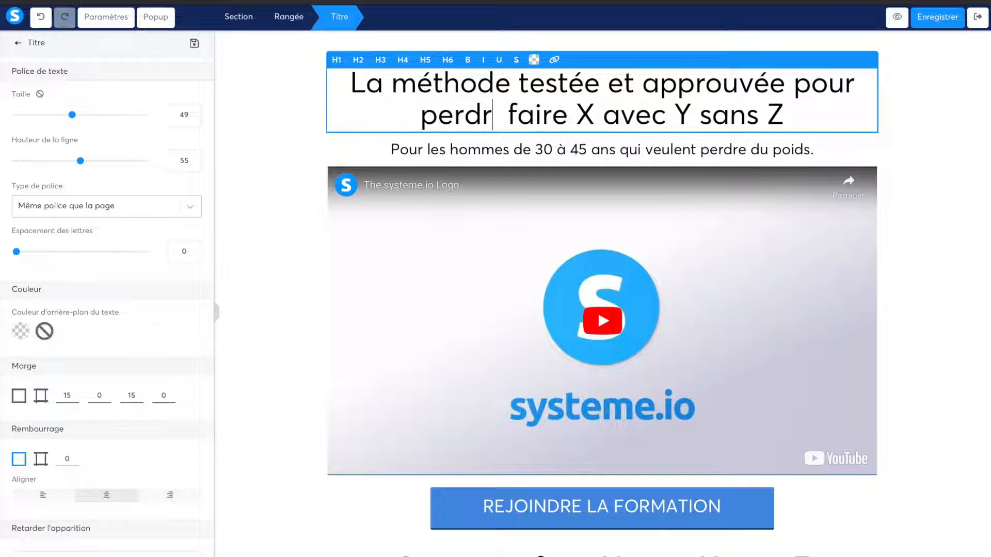
pyautogui.write(' 3 kilos en ')
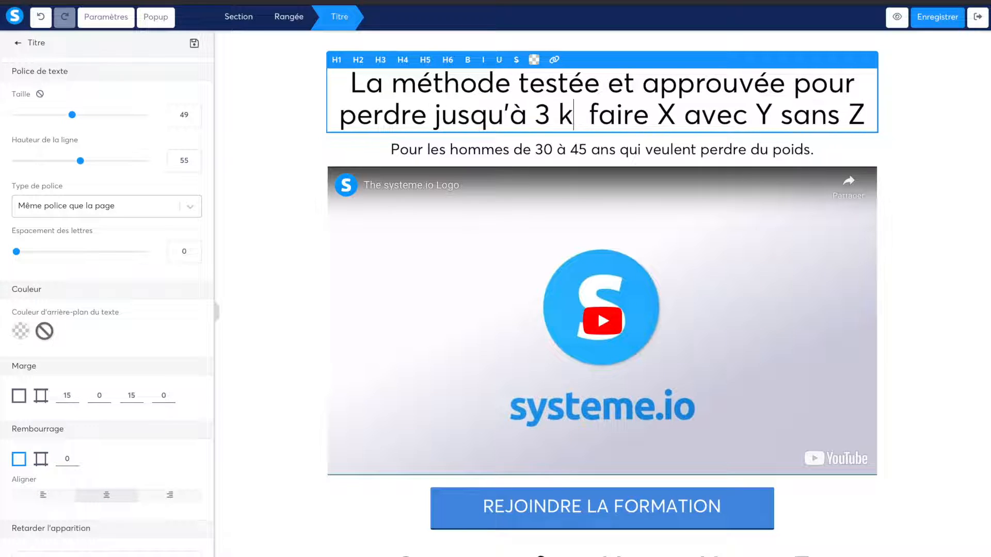
pyautogui.write('3 semaines')
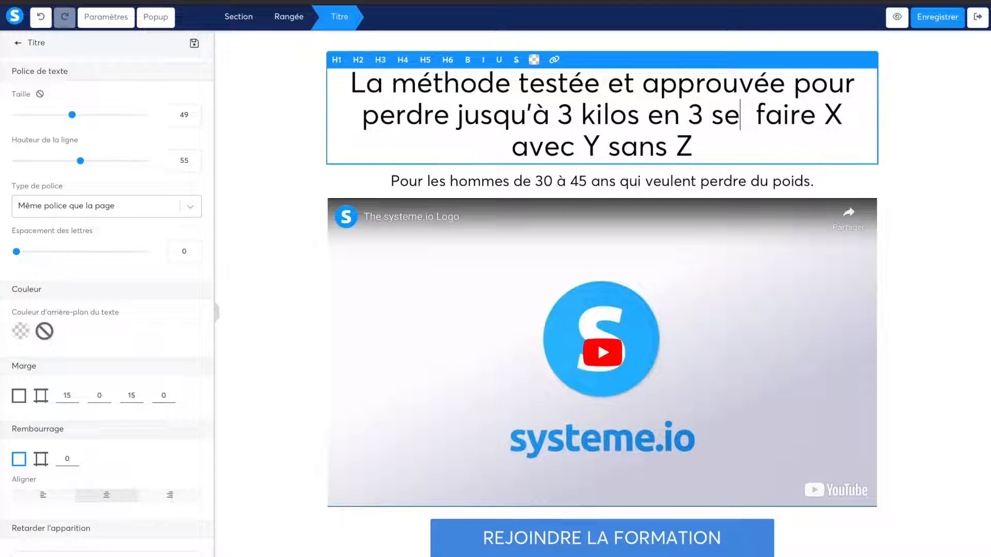
pyautogui.write(' sans régime !')
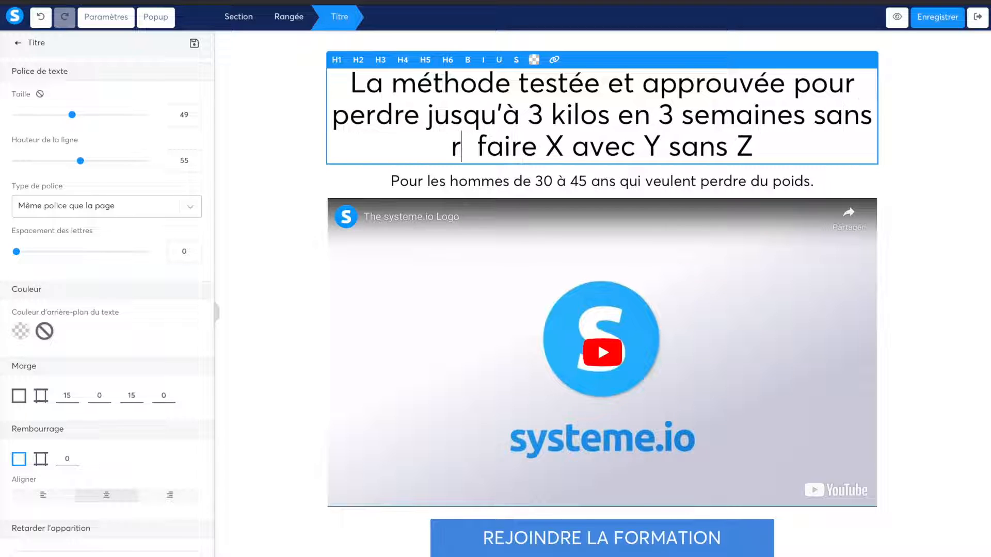
# Delete the leftover words "faire X avec Y sans Z" from the end of the main title
pyautogui.moveTo(507, 146); pyautogui.dragTo(796, 144)
pyautogui.press('BackSpace')
pyautogui.click(639, 187)
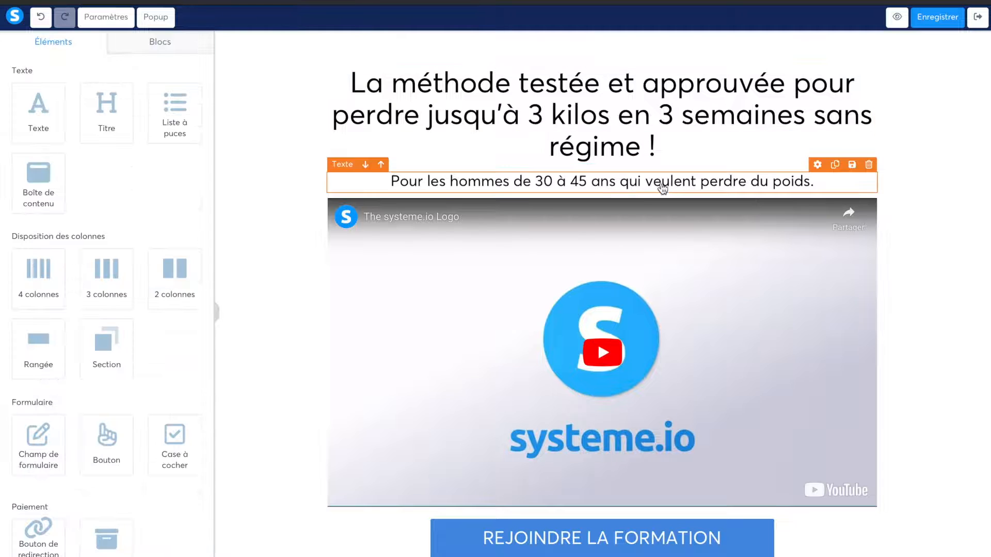
# Replace the second title, below the "REJOINDRE LA FORMATION" button, with "Maigrissez sans régime !"
pyautogui.scroll(-6, 645, 194)
pyautogui.tripleClick(565, 274)
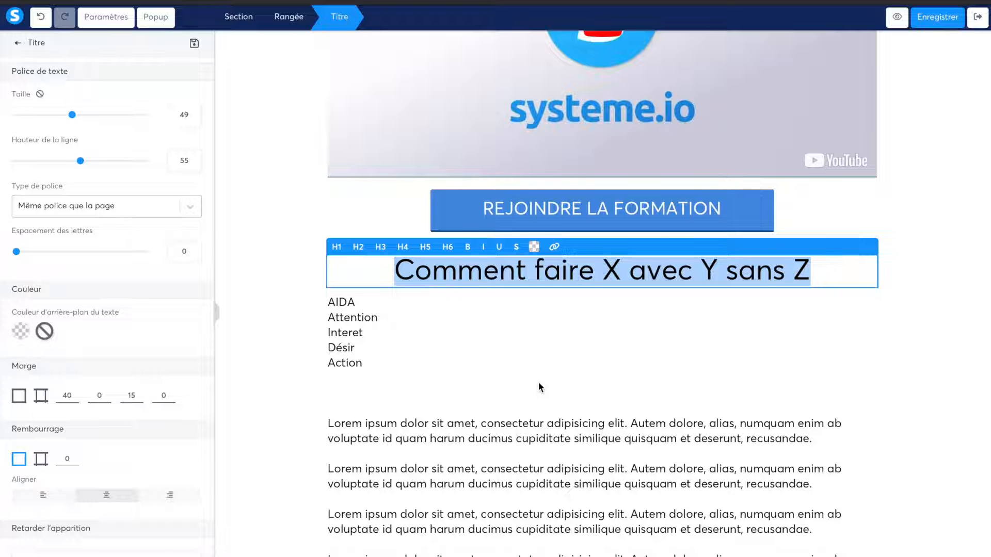
pyautogui.write('Maigrissez sans régime !')
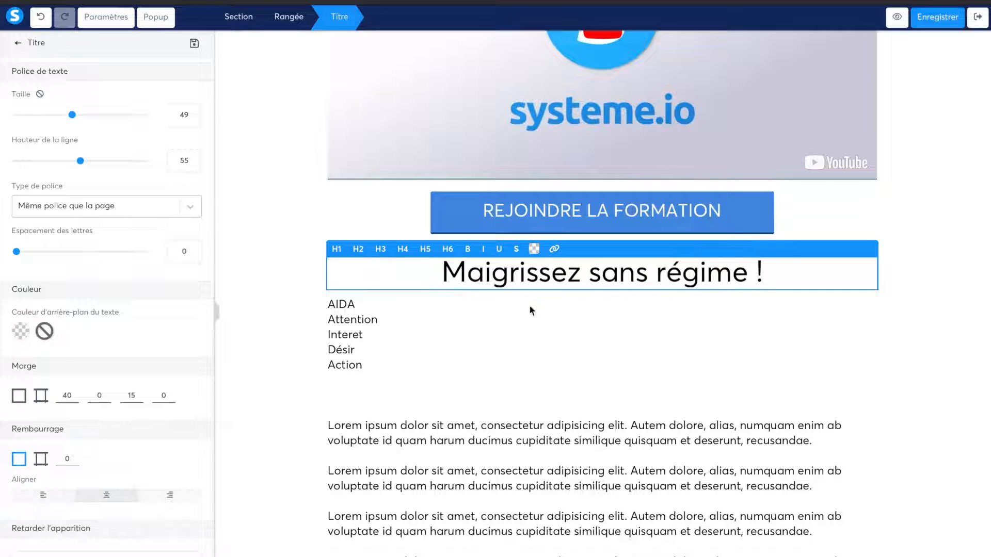
pyautogui.click(530, 361)
# Examine the second title and the AIDA and lorem ipsum text beneath it, comparing them with the main title and subtitle
pyautogui.scroll(-3, 448, 429)
pyautogui.click(429, 358)
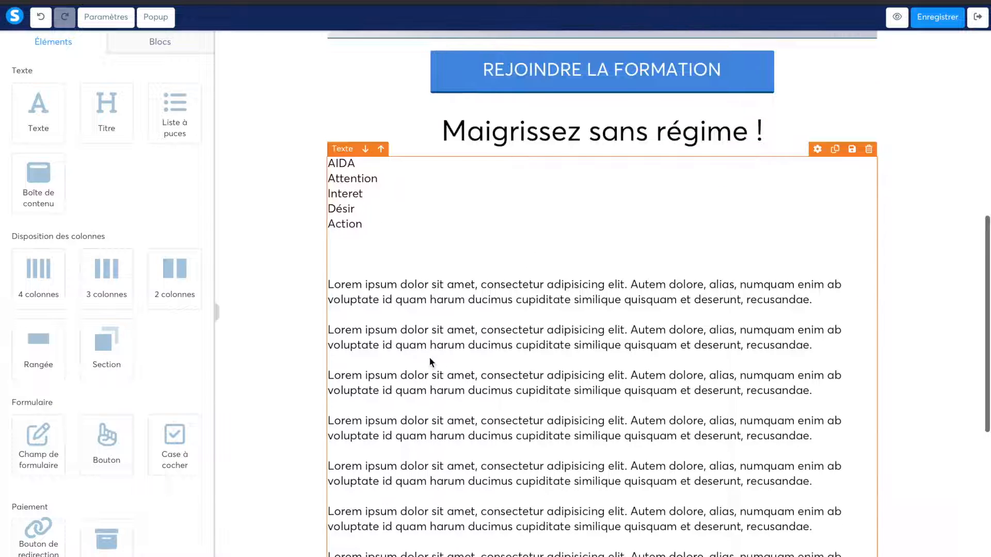
pyautogui.moveTo(418, 286); pyautogui.dragTo(515, 548)
pyautogui.click(525, 352)
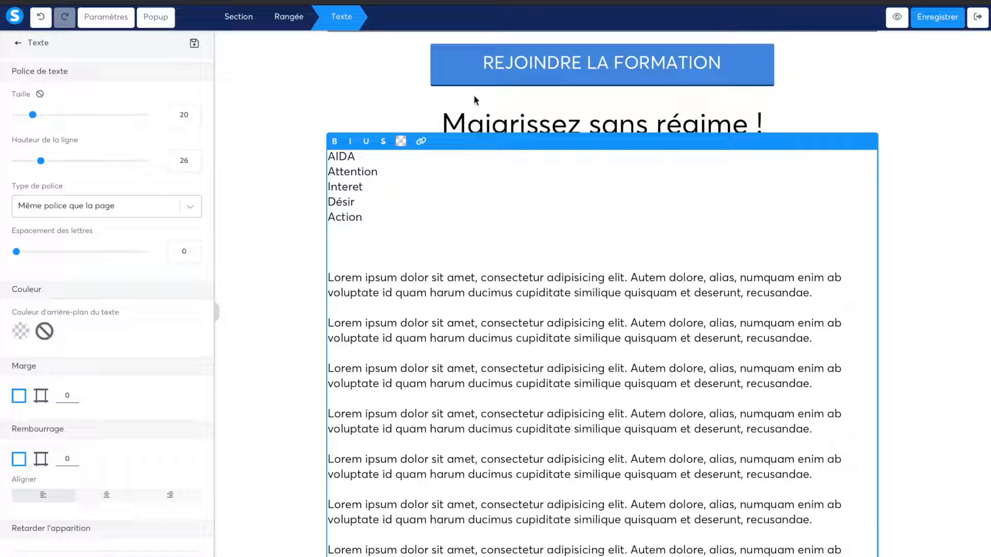
pyautogui.click(475, 117)
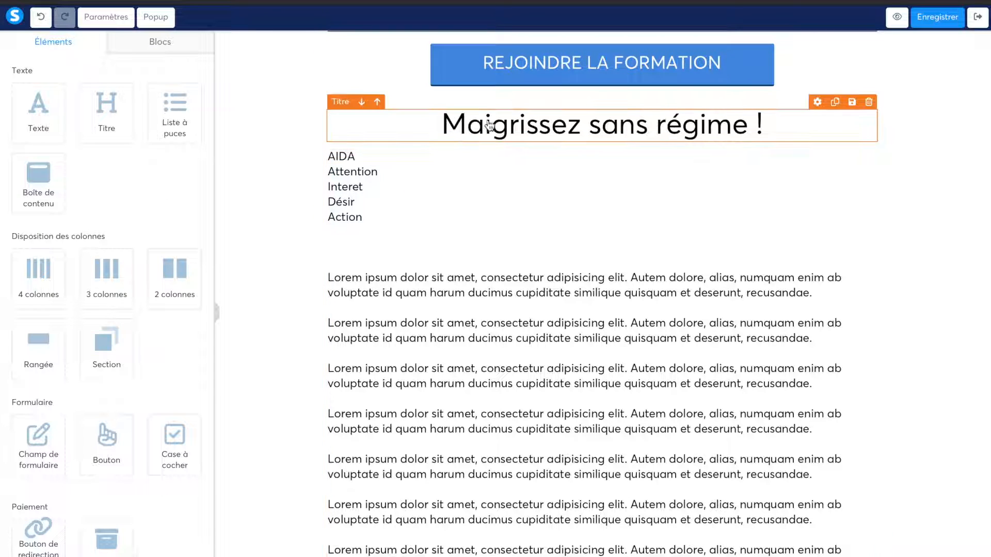
pyautogui.tripleClick(537, 126)
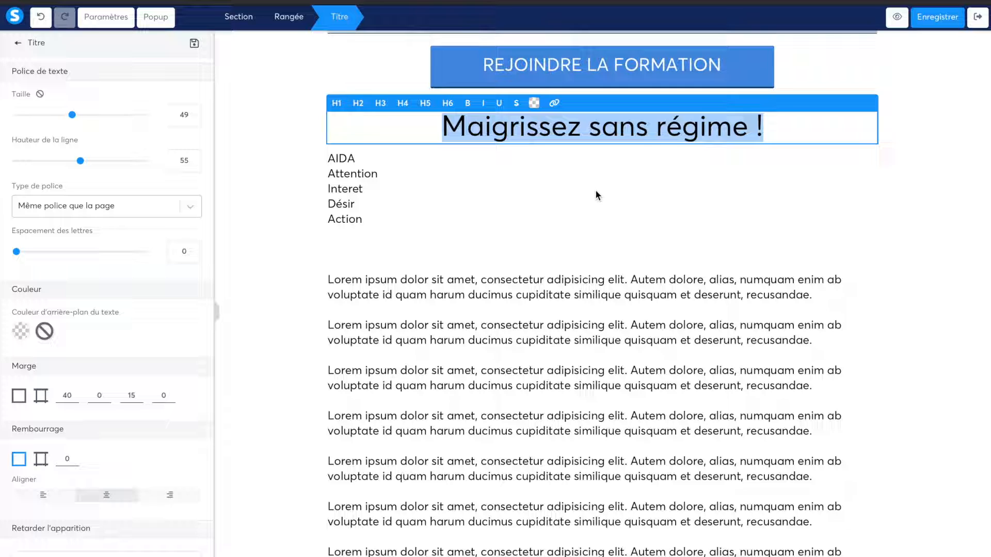
pyautogui.click(387, 190)
pyautogui.scroll(8, 388, 192)
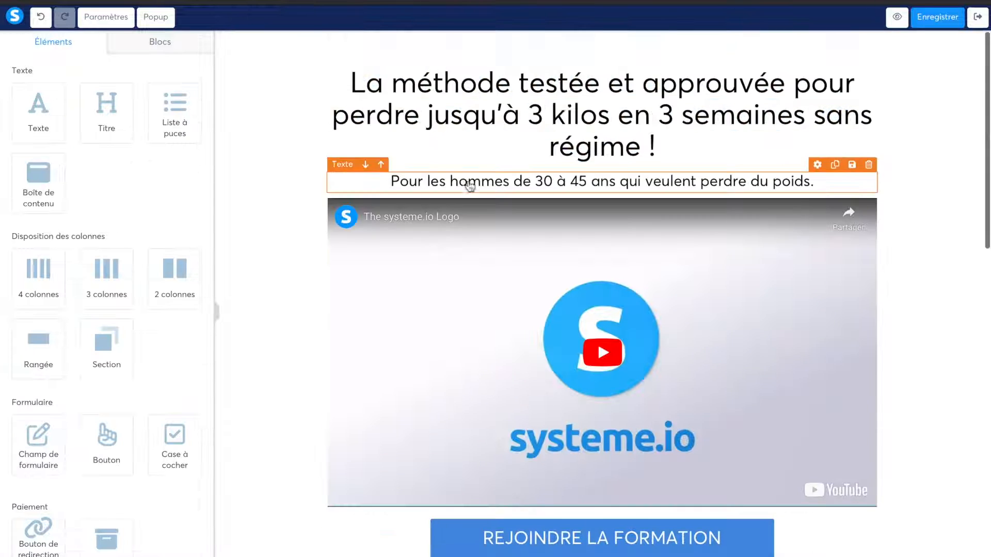
pyautogui.scroll(-7, 526, 325)
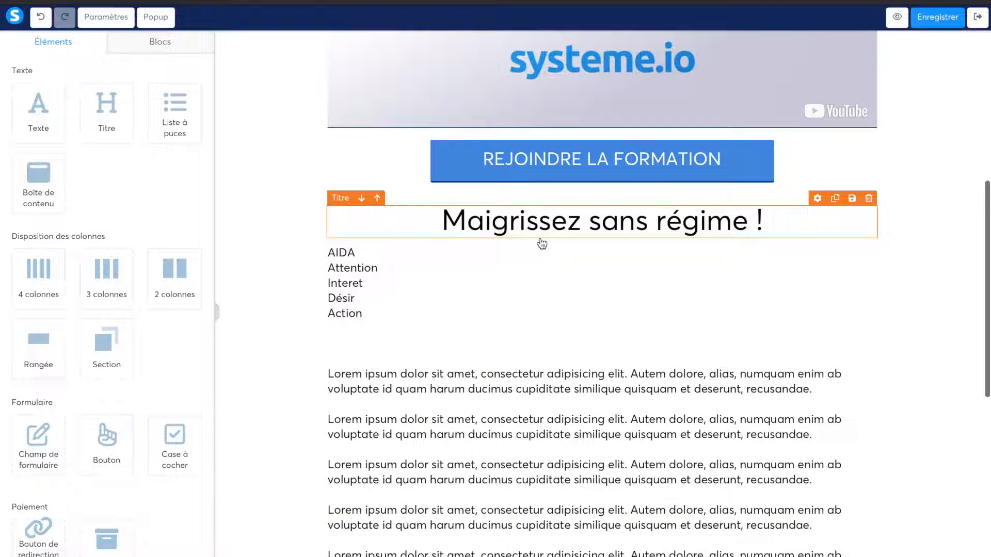
pyautogui.scroll(-1, 542, 237)
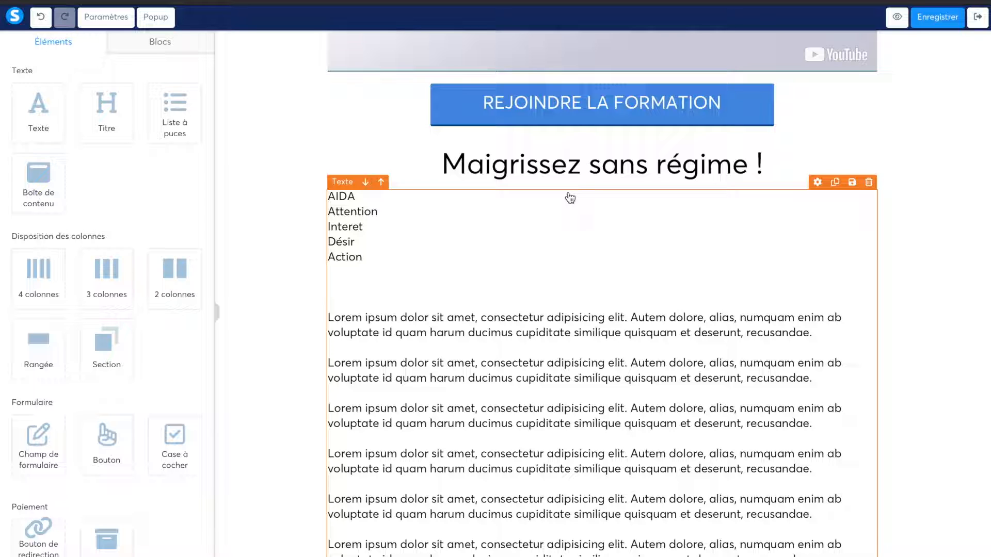
pyautogui.scroll(-2, 464, 275)
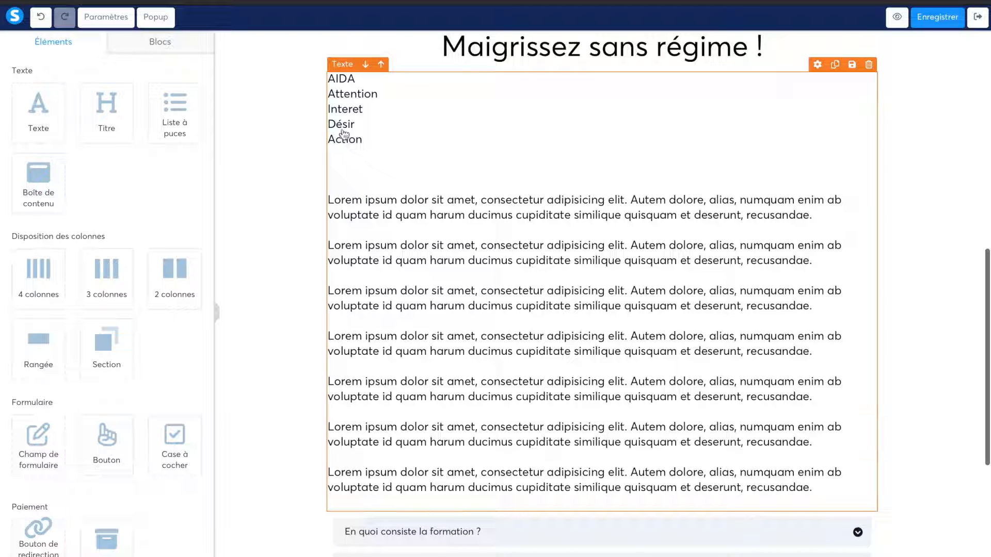
pyautogui.scroll(-2, 611, 271)
pyautogui.scroll(5, 691, 261)
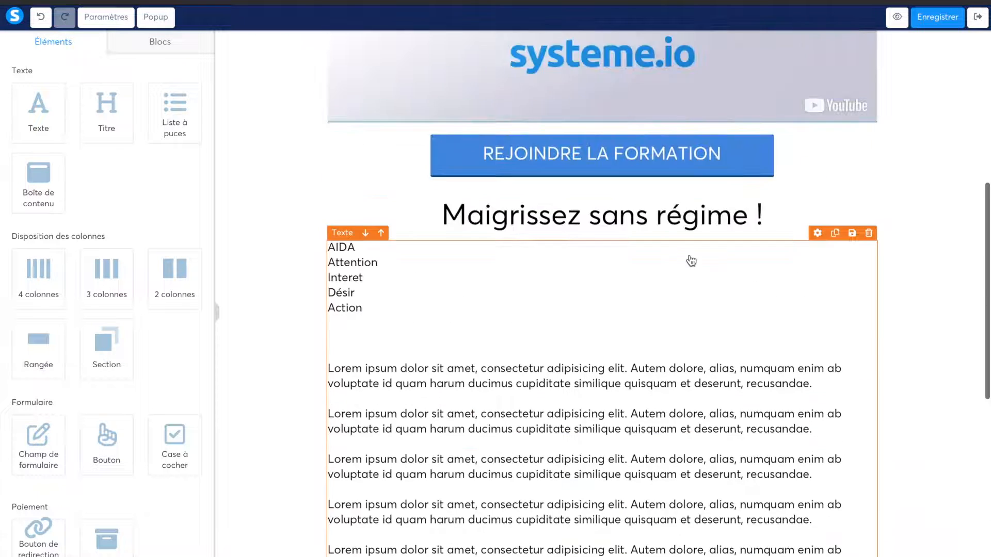
# Duplicate the "Voici ce que vous recevrez :" title and place the copy between the lorem ipsum text and the FAQ
pyautogui.scroll(-5, 691, 261)
pyautogui.click(869, 341)
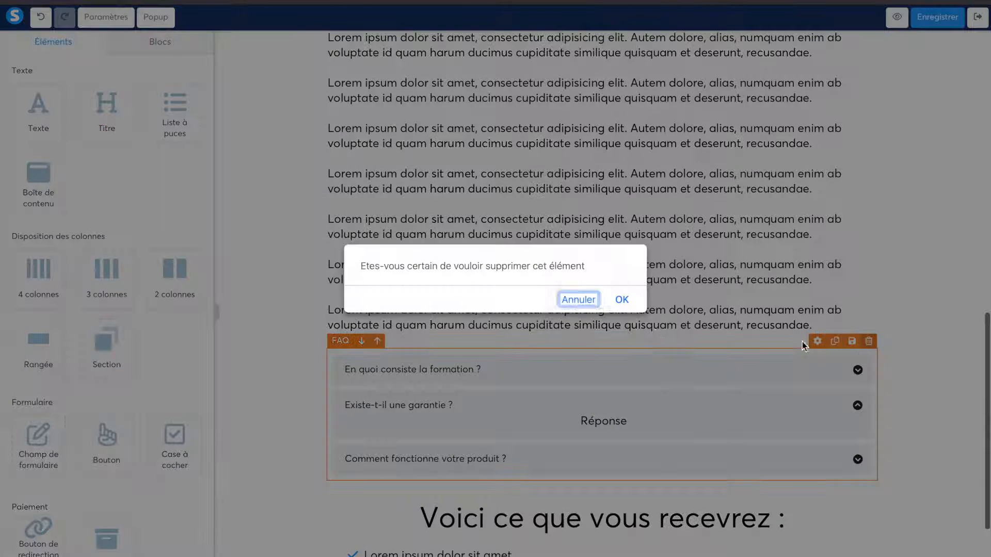
pyautogui.click(567, 303)
pyautogui.moveTo(710, 527); pyautogui.dragTo(704, 328)
# Replace the copied title's text with "Et si je vous expliquais comment j'ai perdu 3 kilos en 3 semaines top chrono sans régime"
pyautogui.tripleClick(627, 381)
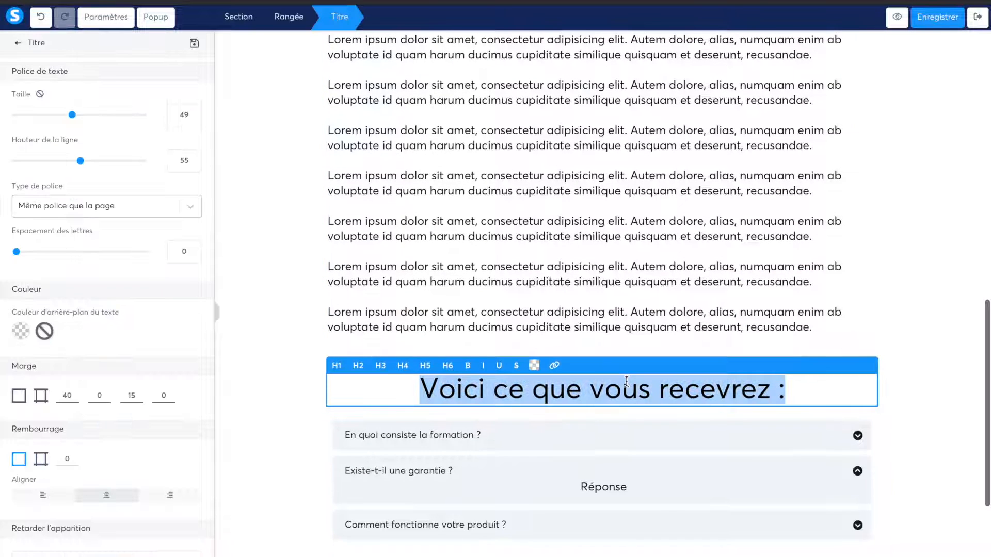
pyautogui.write('E')
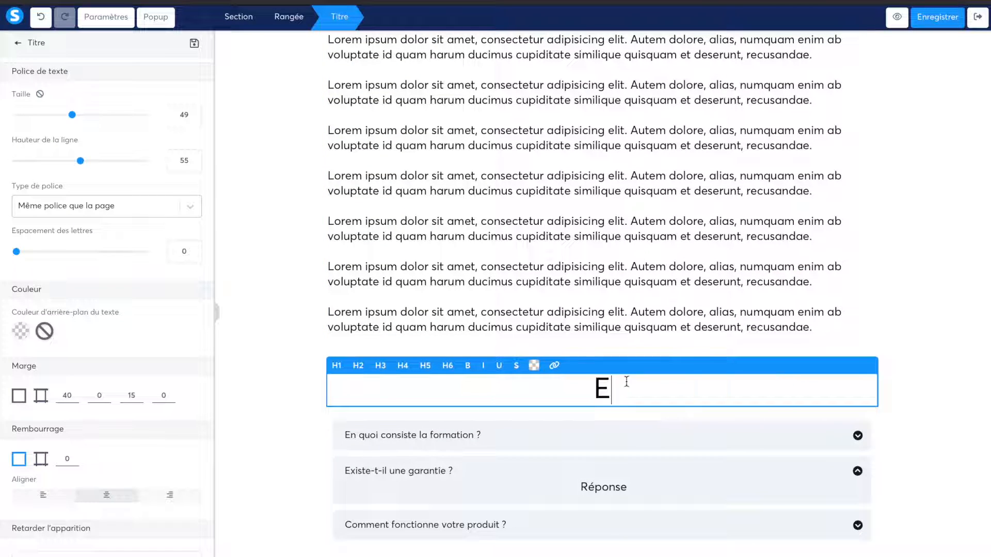
pyautogui.write('t si je vous partag')
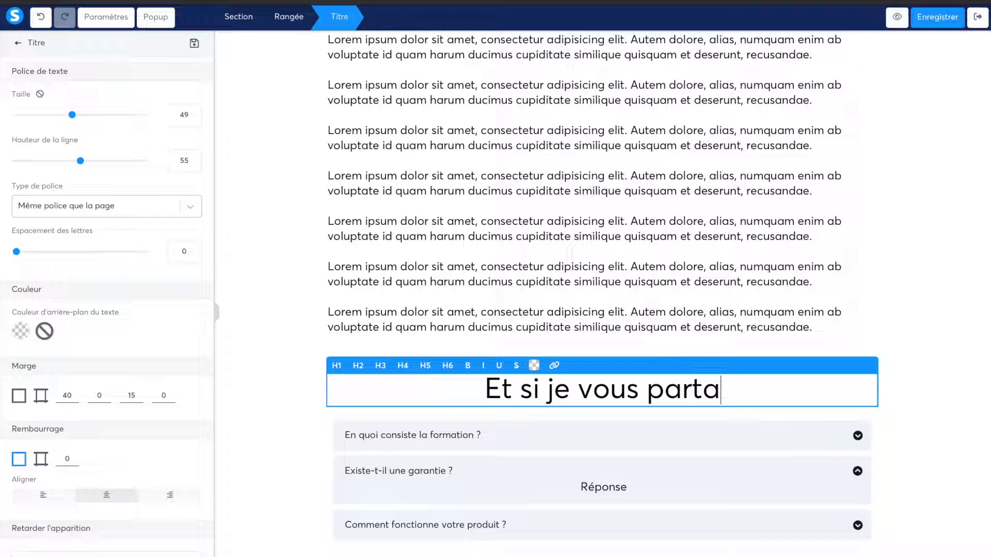
pyautogui.click(658, 383)
pyautogui.doubleClick(658, 382)
pyautogui.write('e')
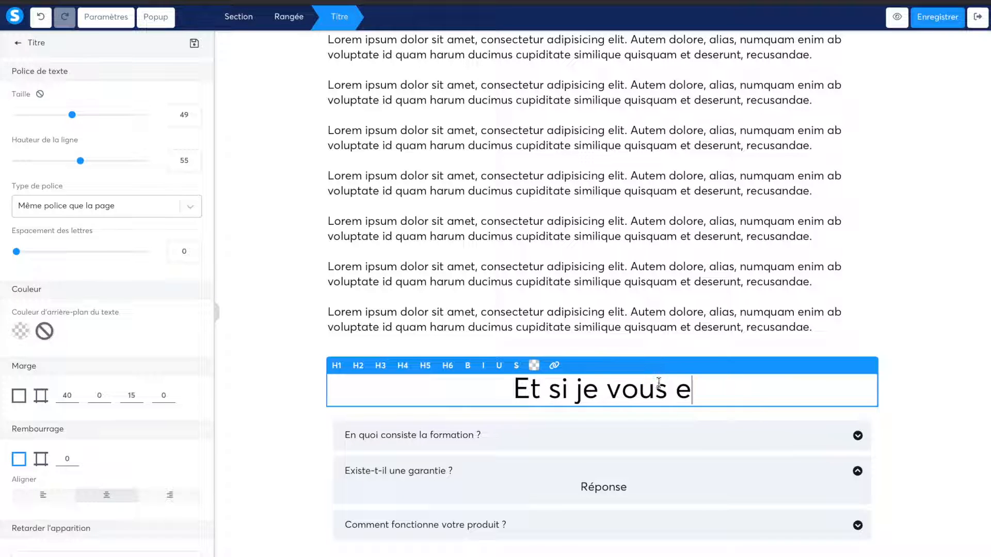
pyautogui.write('xpliquais co')
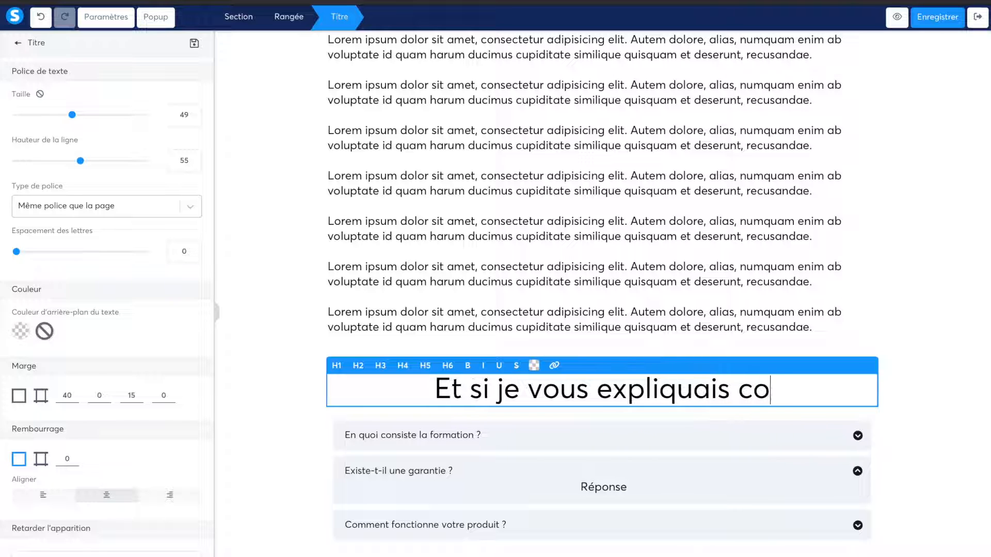
pyautogui.write("mment j'ai perdu 3 ")
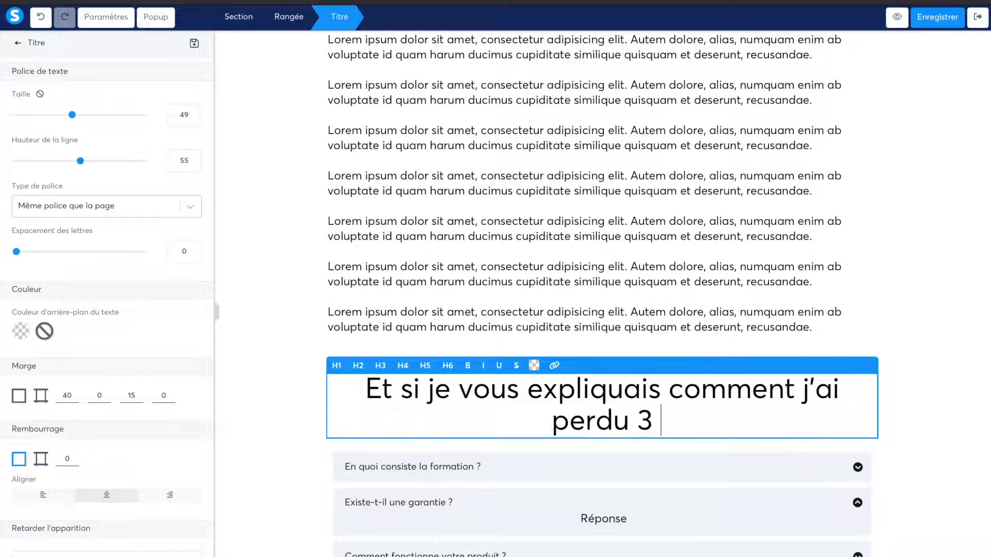
pyautogui.write('kilos en 3 semaines ')
pyautogui.write('topt')
pyautogui.press('BackSpace')
pyautogui.write('chrono sans régime')
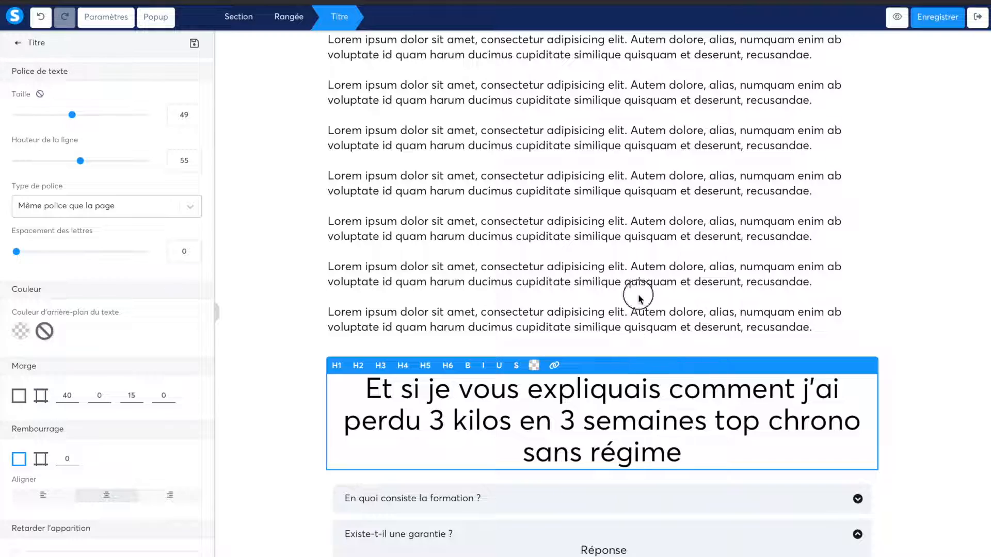
pyautogui.click(712, 266)
# Duplicate the AIDA and lorem ipsum text block and place the copy under the "Et si je vous expliquais" title
pyautogui.scroll(5, 797, 255)
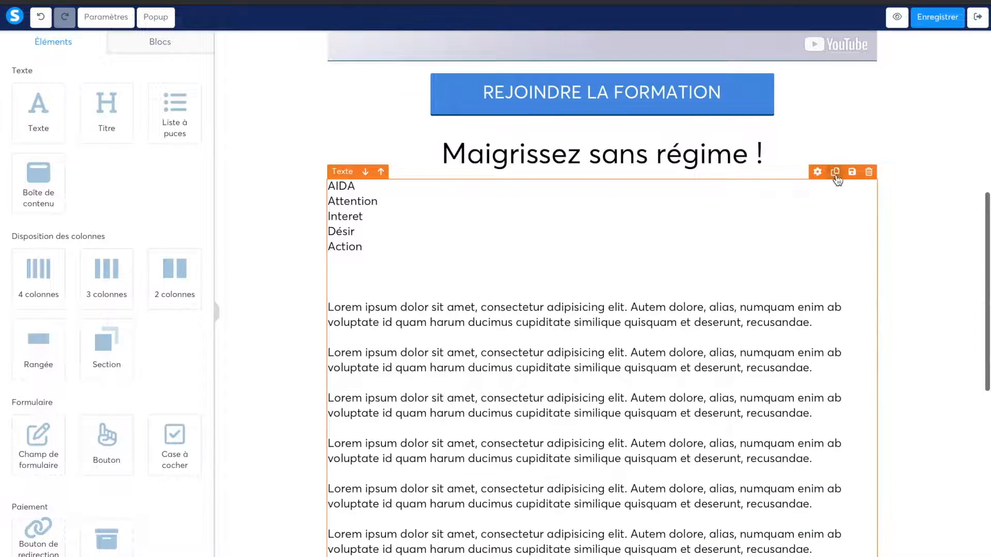
pyautogui.scroll(-4, 743, 361)
pyautogui.click(628, 312)
pyautogui.moveTo(628, 309); pyautogui.dragTo(633, 449)
# Delete the AIDA lines and the blank lines at the start of the copied text block, keeping only the lorem ipsum
pyautogui.click(510, 170)
pyautogui.moveTo(407, 166); pyautogui.dragTo(393, 48)
pyautogui.press('BackSpace')
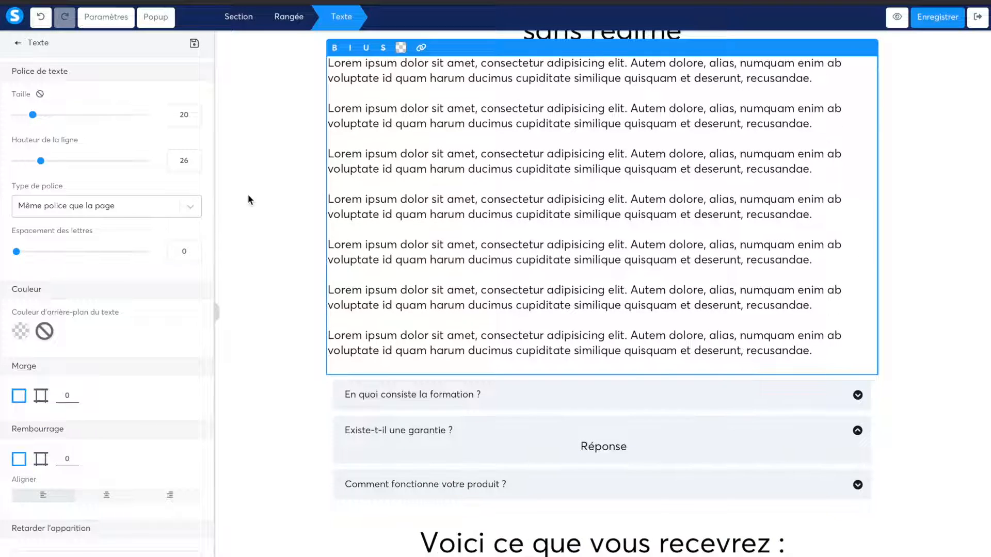
pyautogui.click(247, 200)
# Move the FAQ below the bullet list of the "Voici ce que vous recevrez :" section, above the countdown notice
pyautogui.scroll(5, 498, 236)
pyautogui.scroll(6, 497, 236)
pyautogui.scroll(-6, 525, 357)
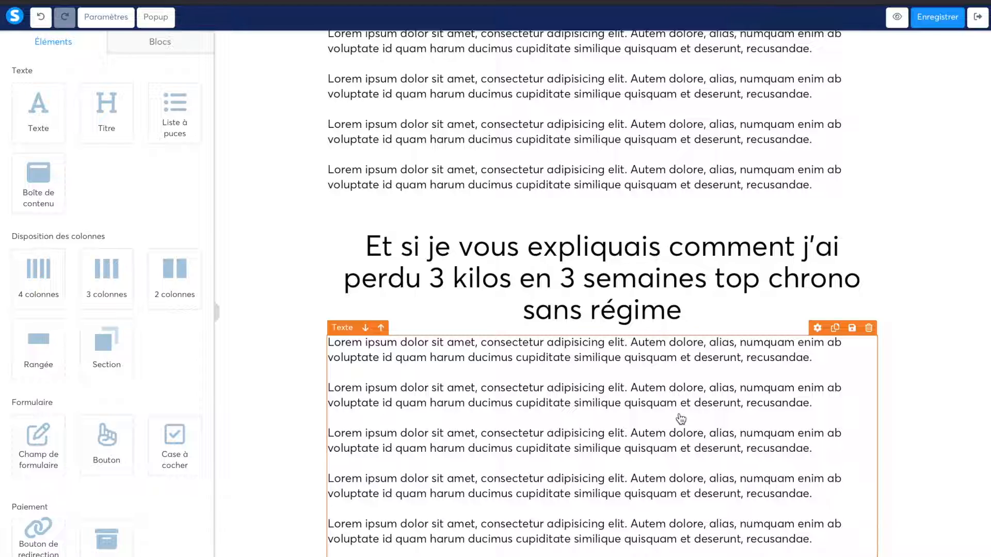
pyautogui.scroll(-4, 680, 419)
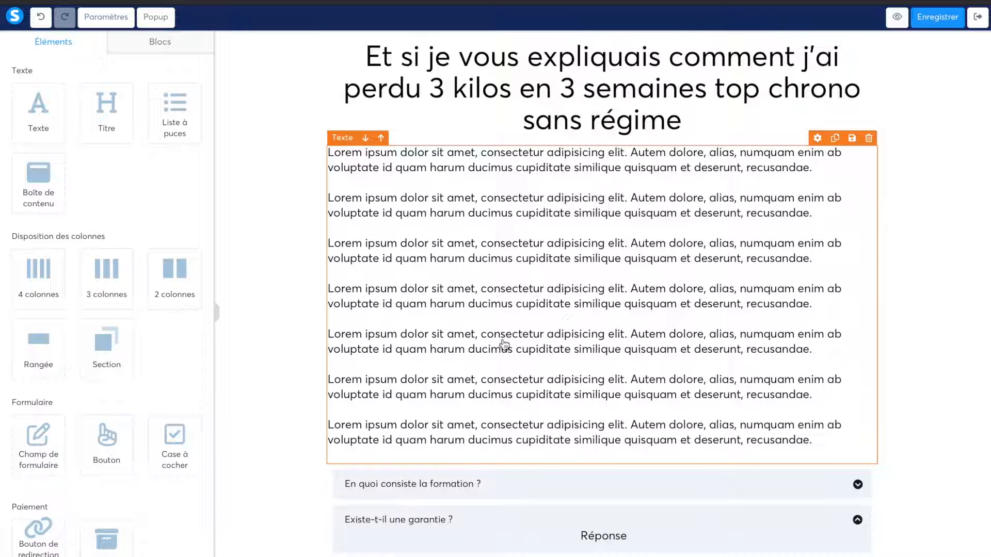
pyautogui.scroll(-4, 659, 303)
pyautogui.scroll(3, 659, 303)
pyautogui.scroll(-4, 692, 272)
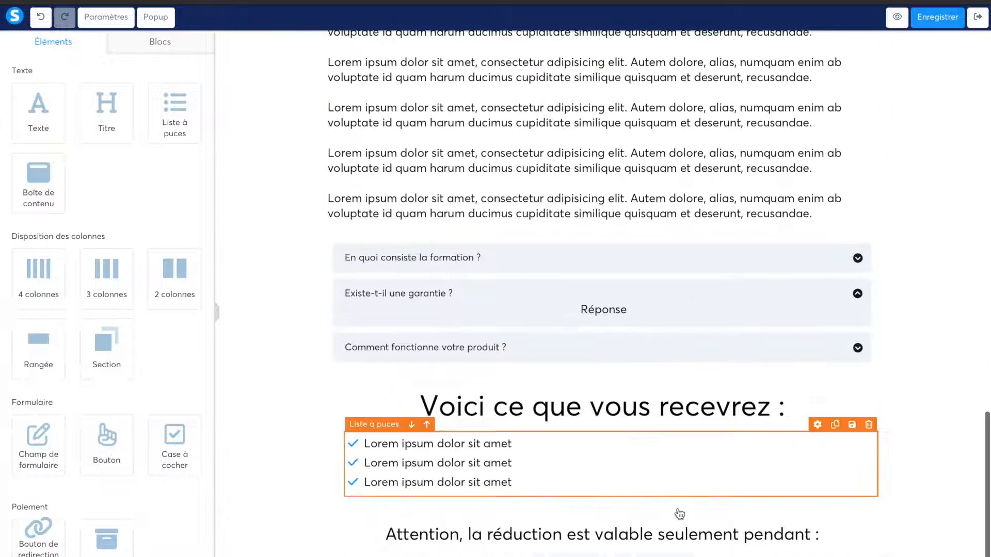
pyautogui.moveTo(710, 294); pyautogui.dragTo(702, 496)
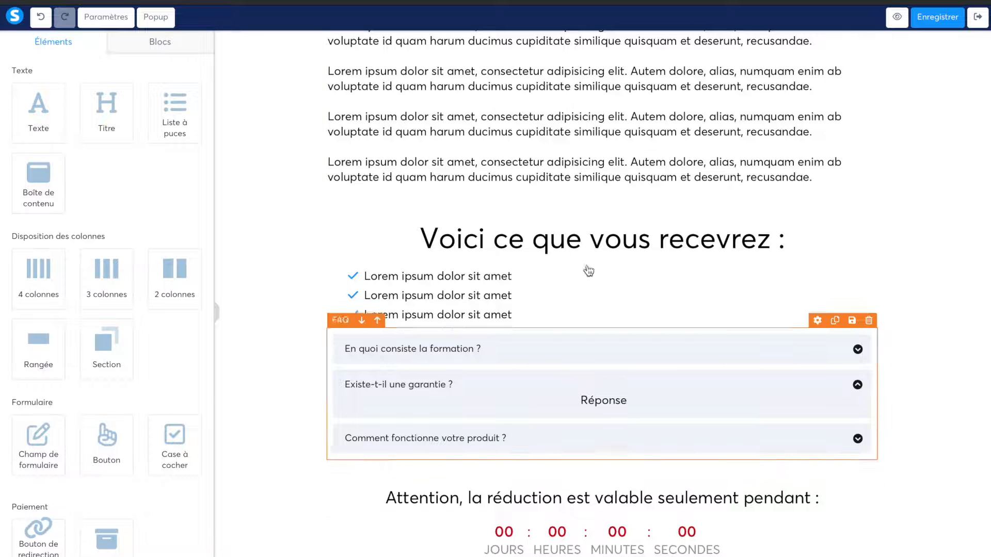
# Duplicate the "REJOINDRE LA FORMATION" button and place a copy between the bullet list and the FAQ
pyautogui.scroll(15, 586, 270)
pyautogui.scroll(-5, 684, 420)
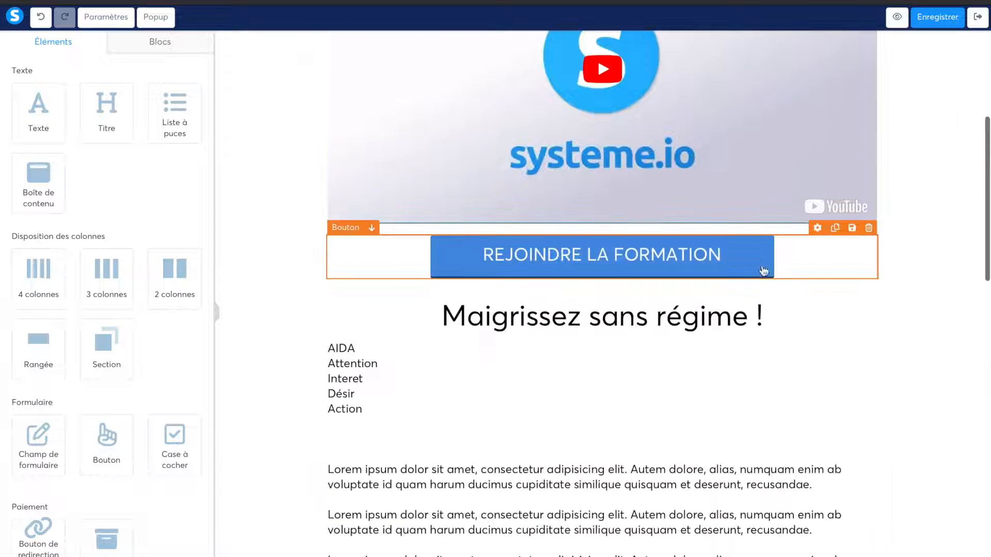
pyautogui.click(834, 229)
pyautogui.moveTo(726, 304); pyautogui.dragTo(666, 318)
pyautogui.scroll(-10, 602, 301)
pyautogui.click(831, 141)
pyautogui.scroll(-8, 597, 219)
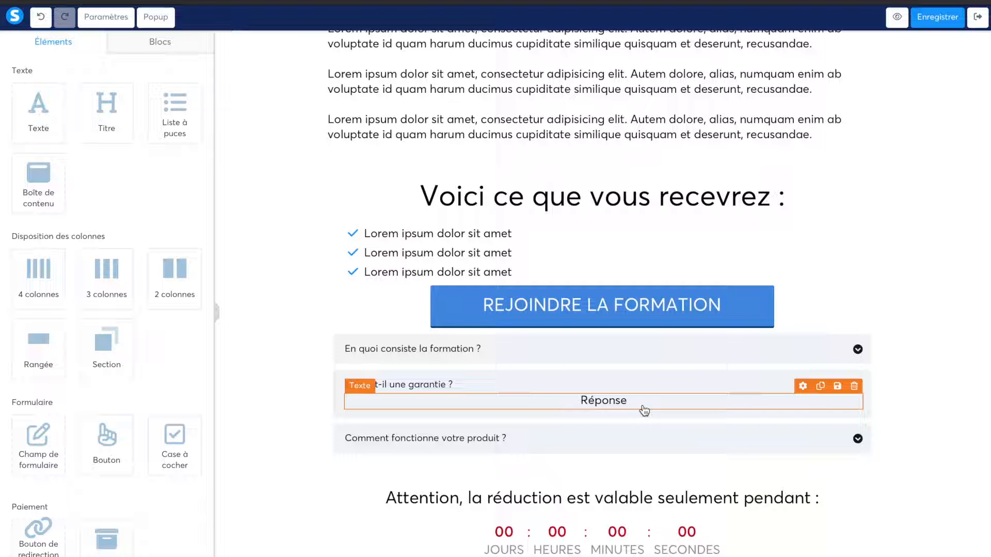
# Delete the video under the "Pour les hommes de 30 à 45 ans" subtitle and insert a new Vidéo element in its place
pyautogui.scroll(15, 644, 410)
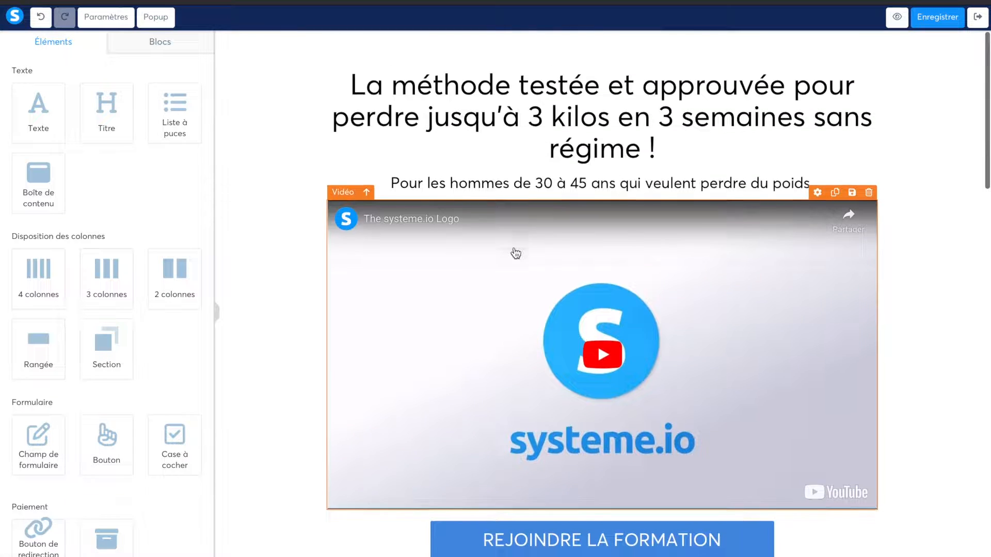
pyautogui.scroll(-3, 127, 320)
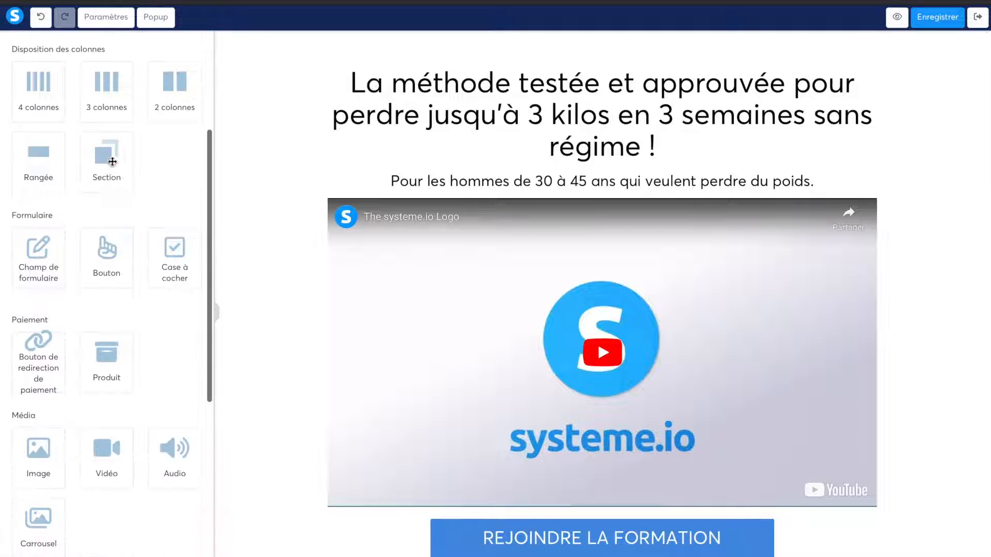
pyautogui.scroll(-2, 128, 330)
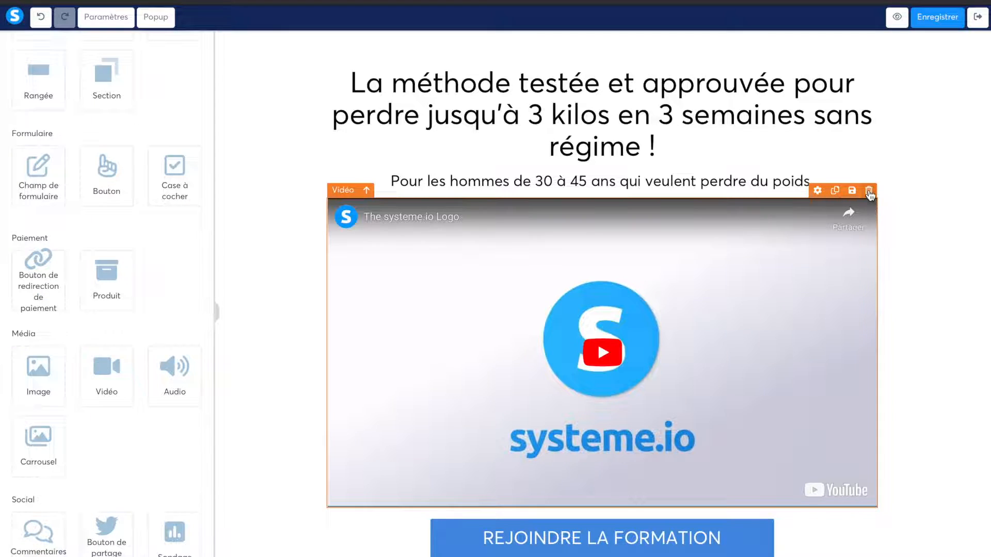
pyautogui.click(868, 190)
pyautogui.click(619, 300)
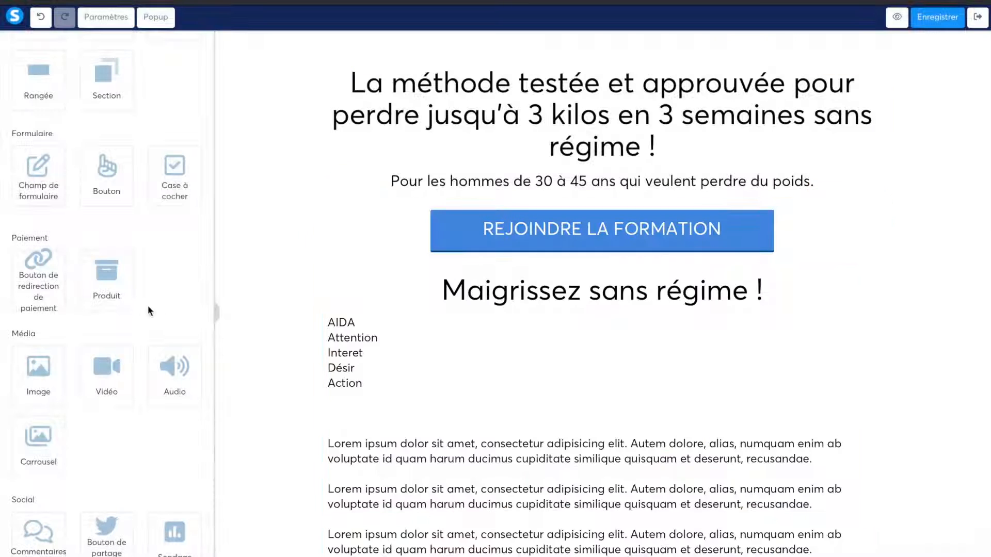
pyautogui.moveTo(101, 381); pyautogui.dragTo(509, 185)
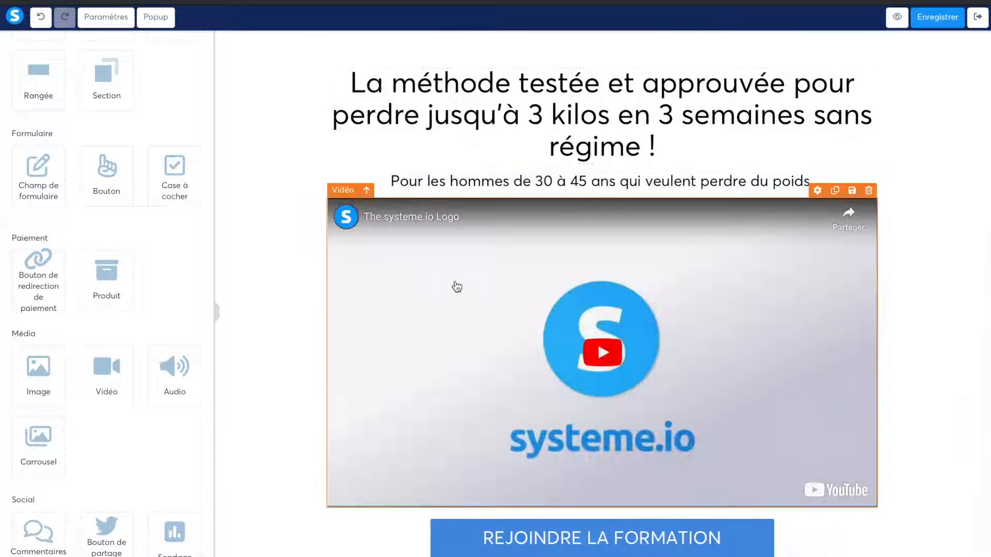
# Open the video's settings and highlight its direct-link URL to see where the video address is entered
pyautogui.click(456, 285)
pyautogui.moveTo(137, 135); pyautogui.dragTo(1, 140)
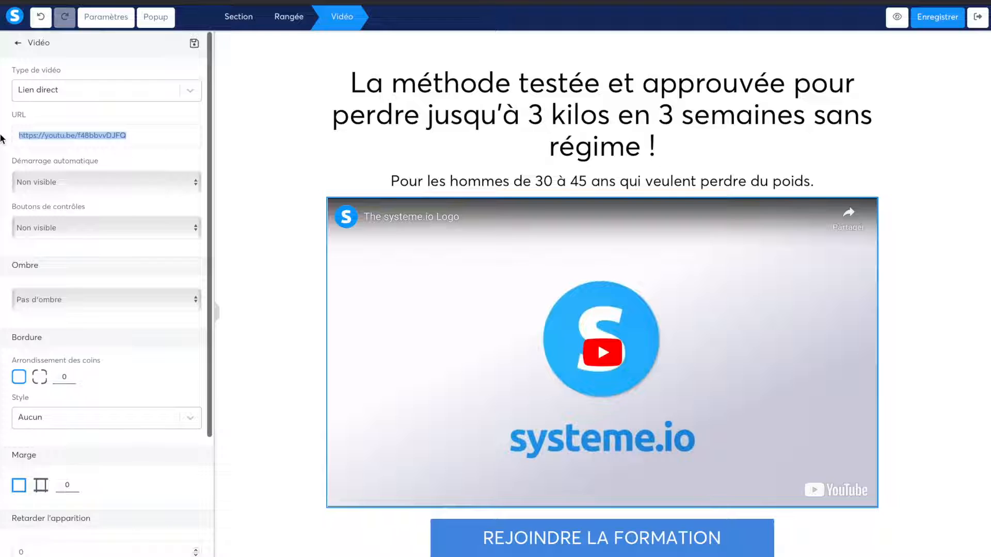
pyautogui.moveTo(1, 138)
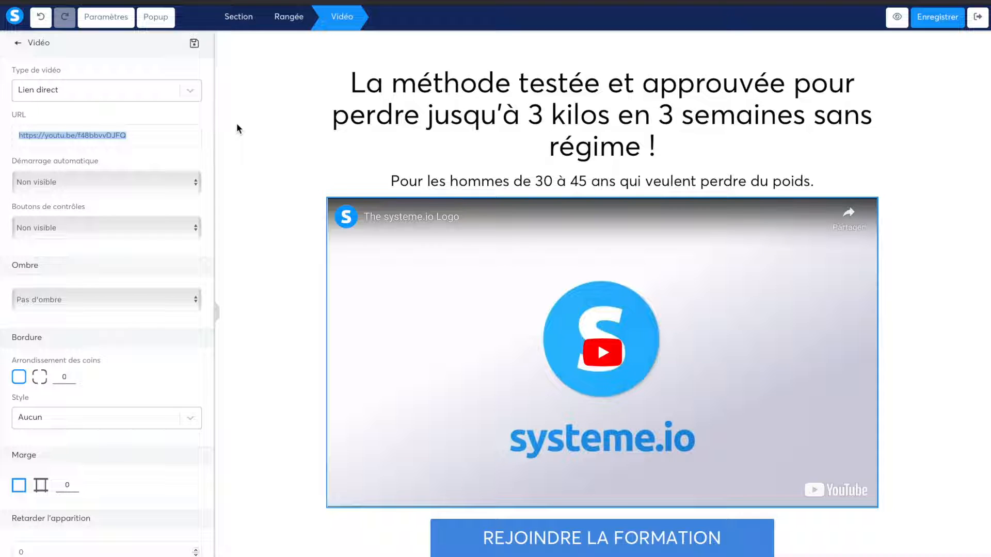
pyautogui.click(253, 147)
# Add a popup to the page and turn its close button ON in the popup settings
pyautogui.click(155, 16)
pyautogui.click(129, 128)
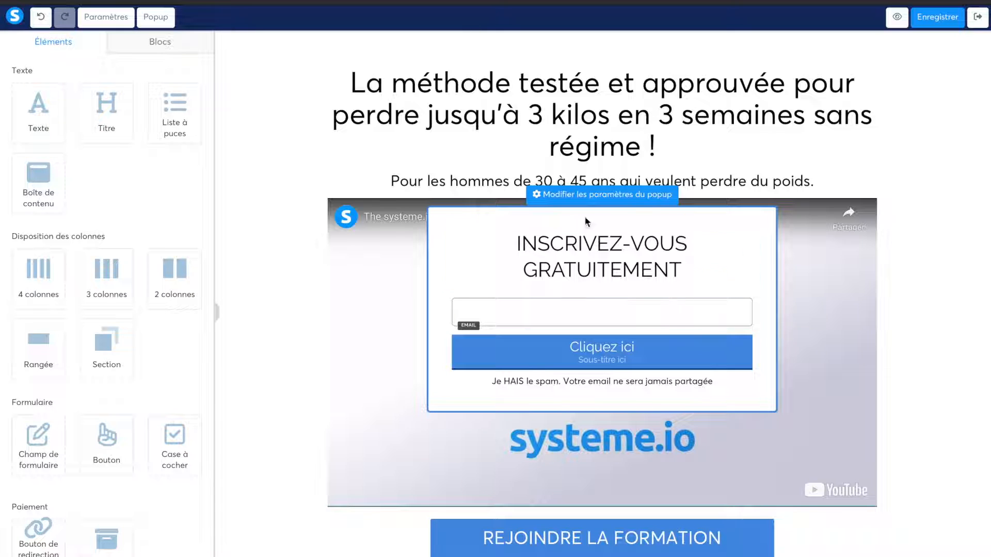
pyautogui.click(568, 197)
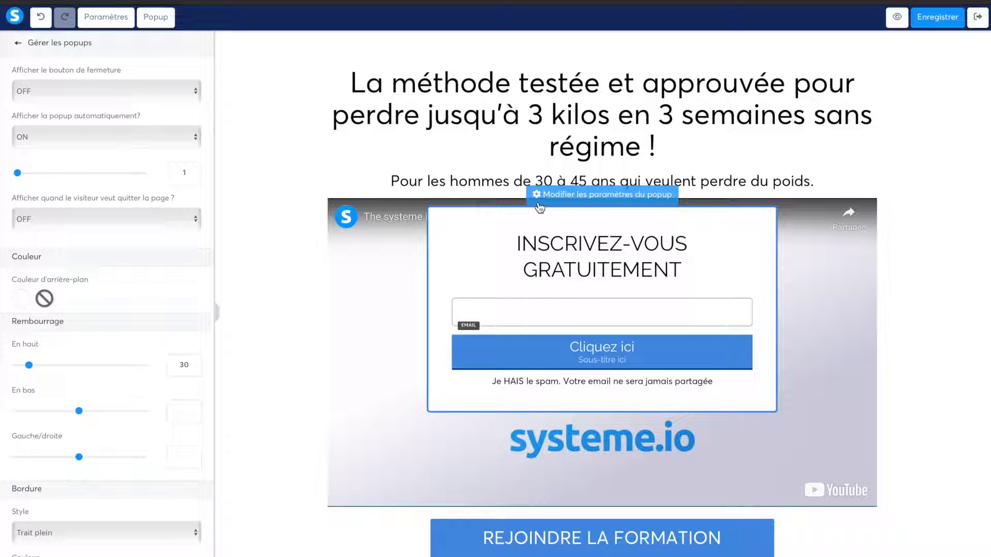
pyautogui.click(117, 92)
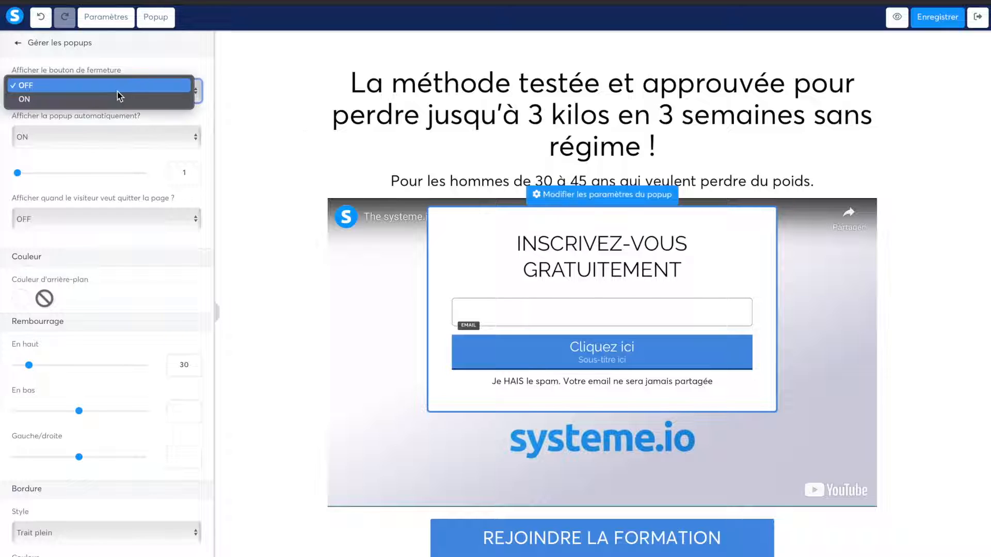
pyautogui.click(97, 99)
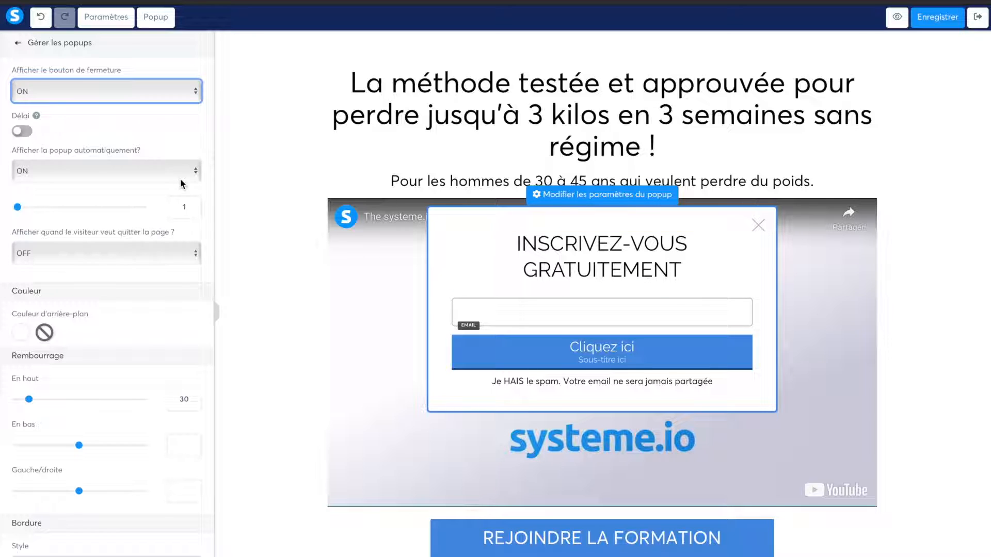
# Keep the popup's automatic display ON and set its display delay to 30
pyautogui.click(91, 171)
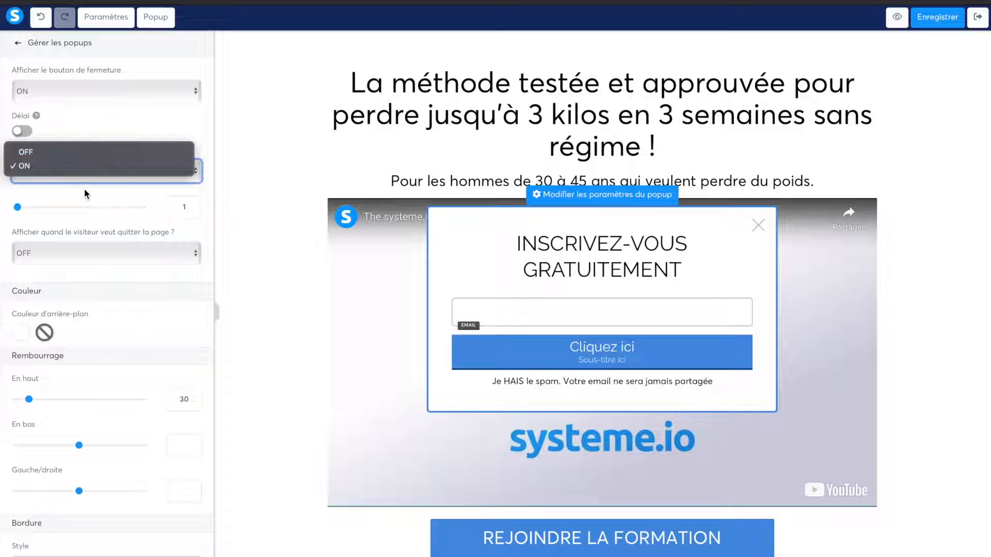
pyautogui.click(83, 188)
pyautogui.click(98, 178)
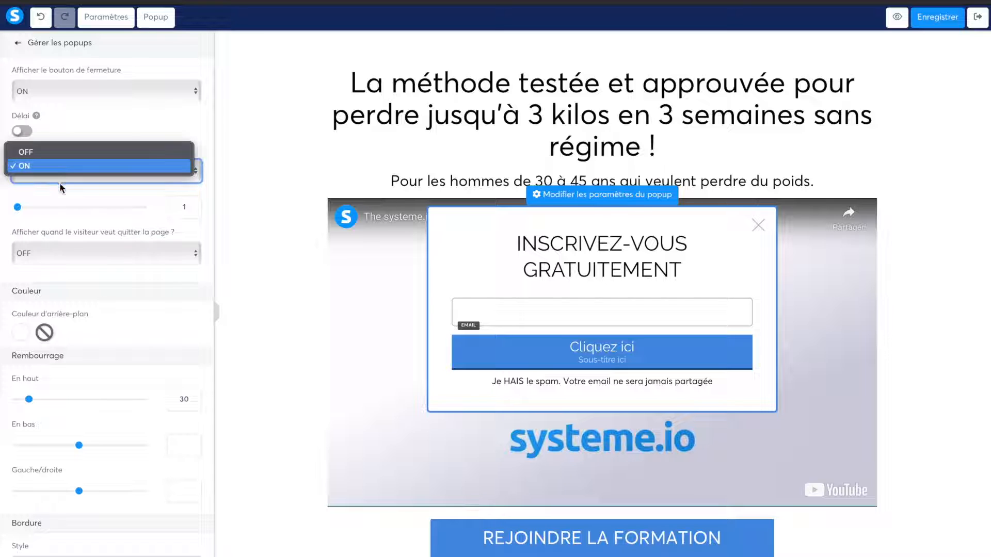
pyautogui.click(61, 183)
pyautogui.moveTo(16, 207); pyautogui.dragTo(54, 207)
pyautogui.click(187, 207)
pyautogui.press('BackSpace')
pyautogui.write('0')
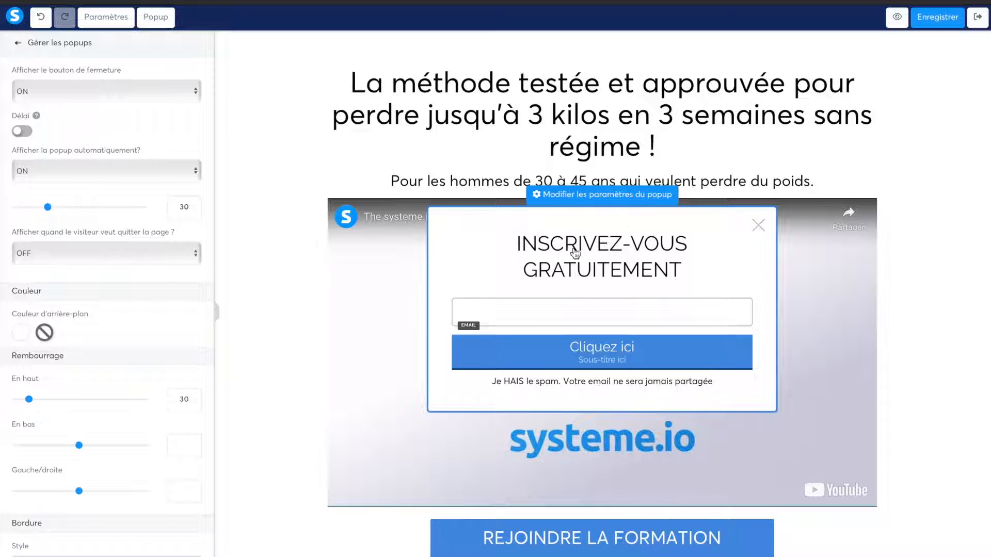
# Set the popup's automatic display to OFF and its display when the visitor wants to leave the page to ON
pyautogui.click(167, 174)
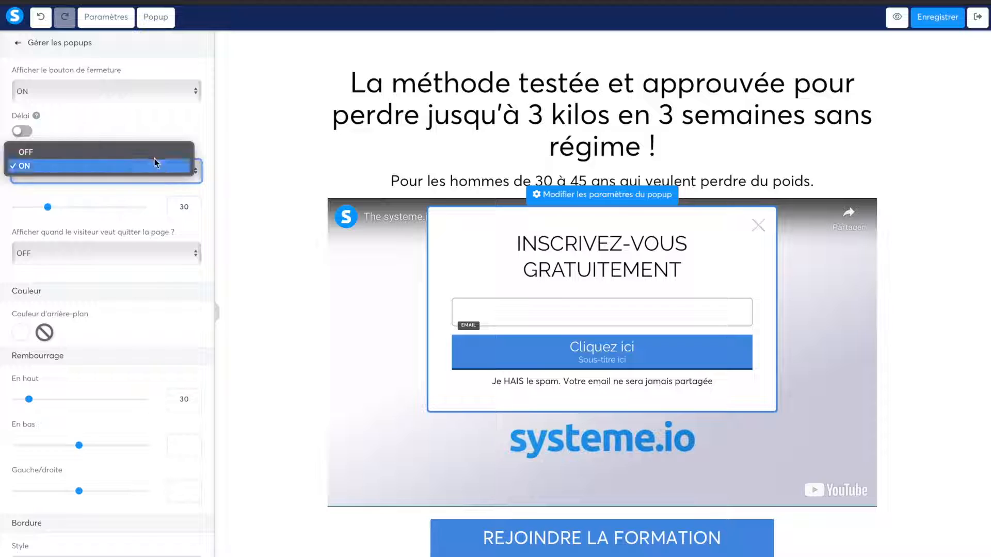
pyautogui.click(152, 154)
pyautogui.click(149, 217)
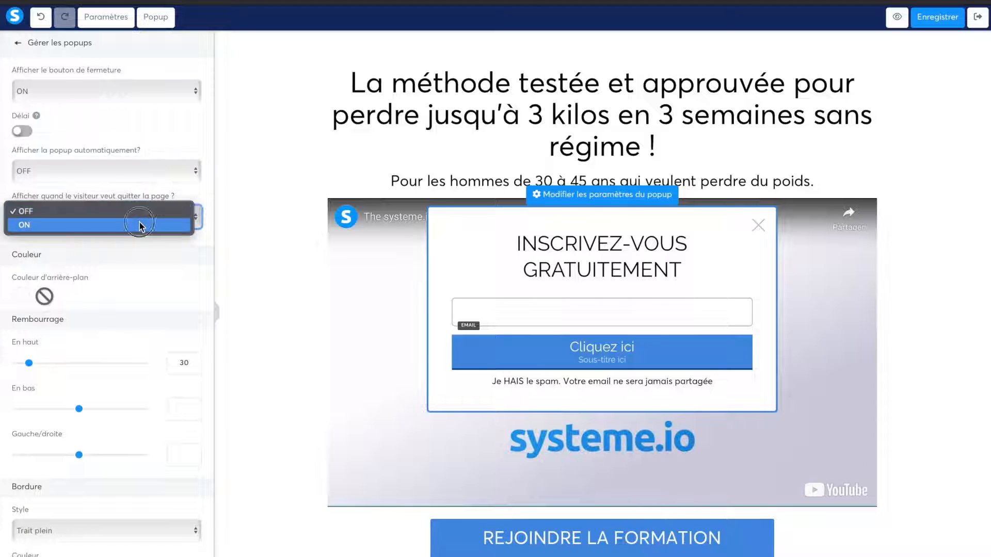
pyautogui.click(142, 224)
pyautogui.moveTo(32, 199); pyautogui.dragTo(122, 200)
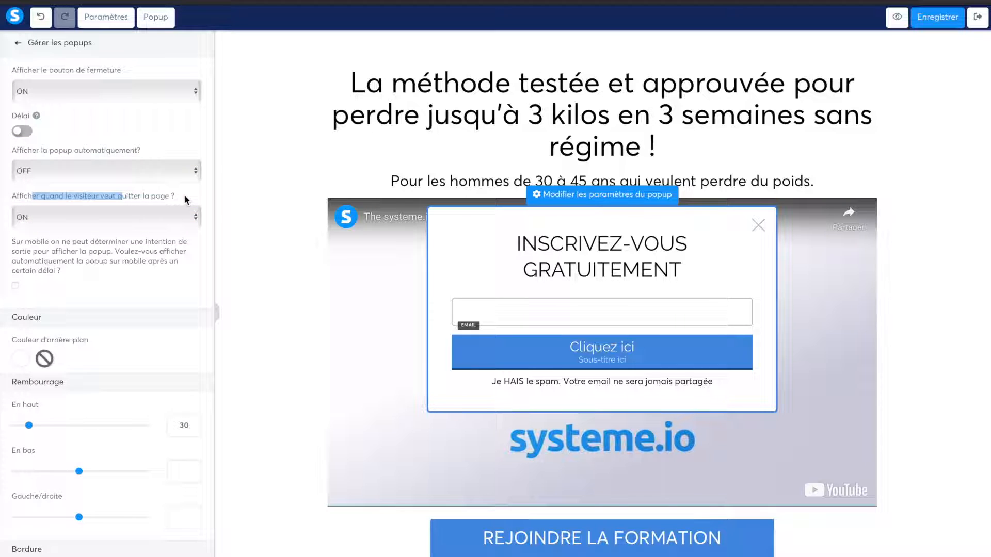
pyautogui.click(164, 194)
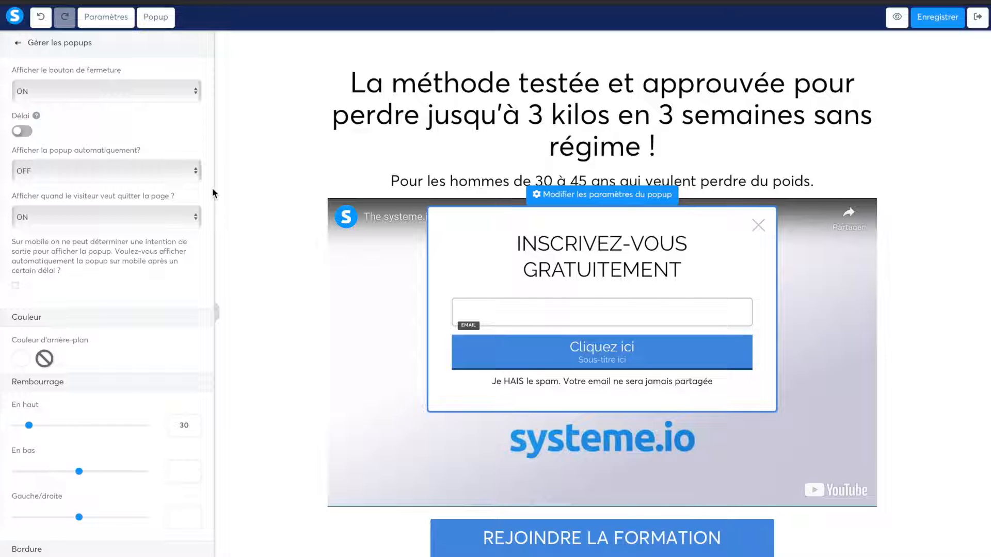
# Replace the popup title with "Attendez ! L'offre de lancement est valable seulement 48H !" on two paragraphs and delete the email form field
pyautogui.click(538, 268)
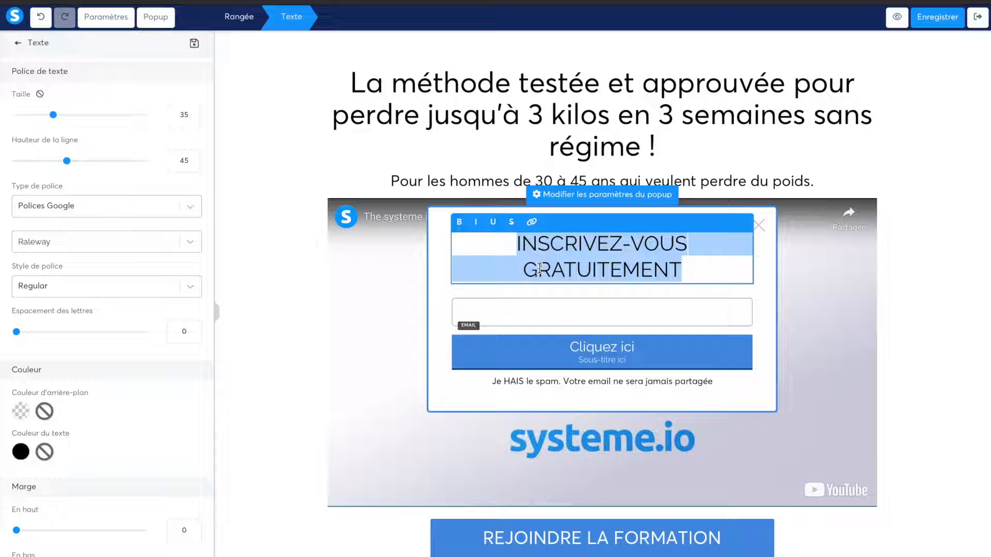
pyautogui.write('Attendez !')
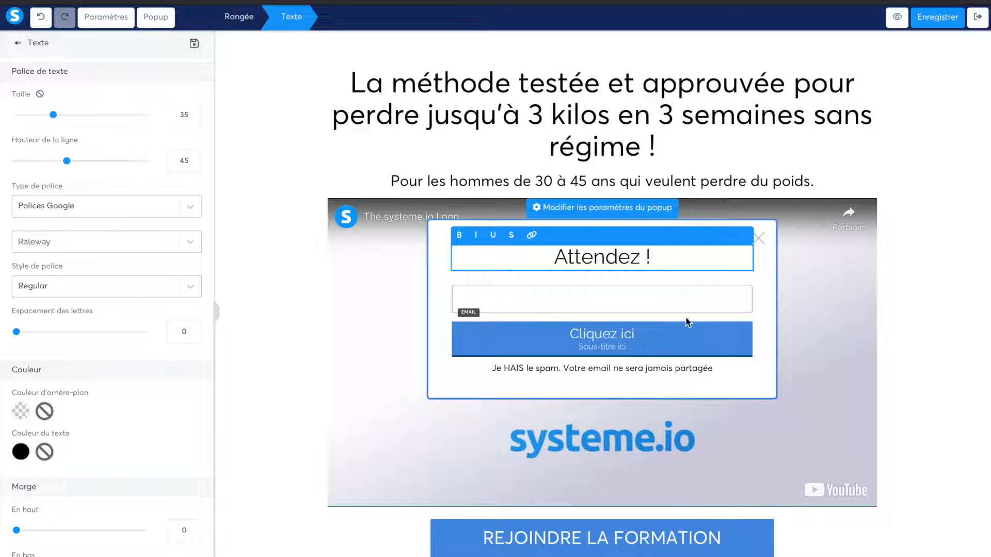
pyautogui.press('Return')
pyautogui.write("L'offre de ")
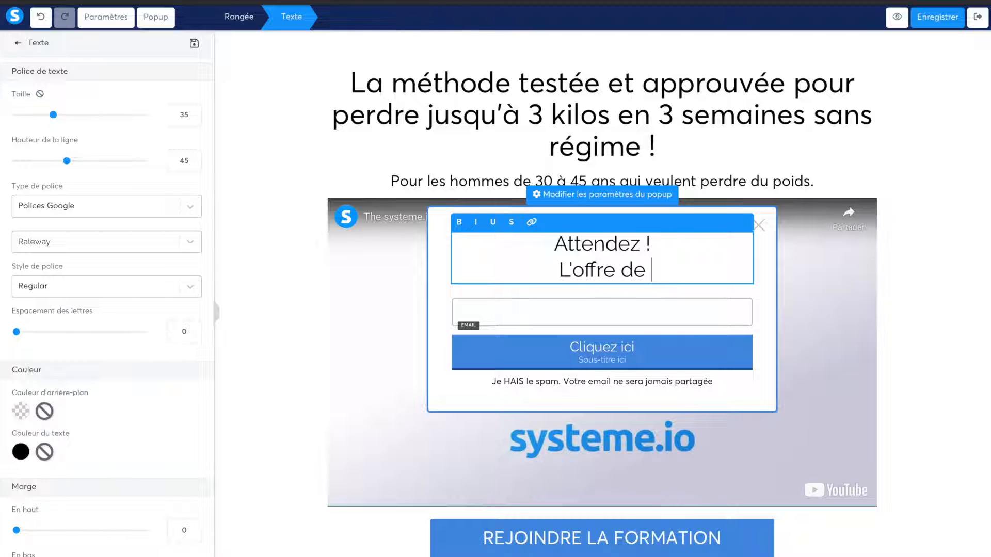
pyautogui.write('lancement est va')
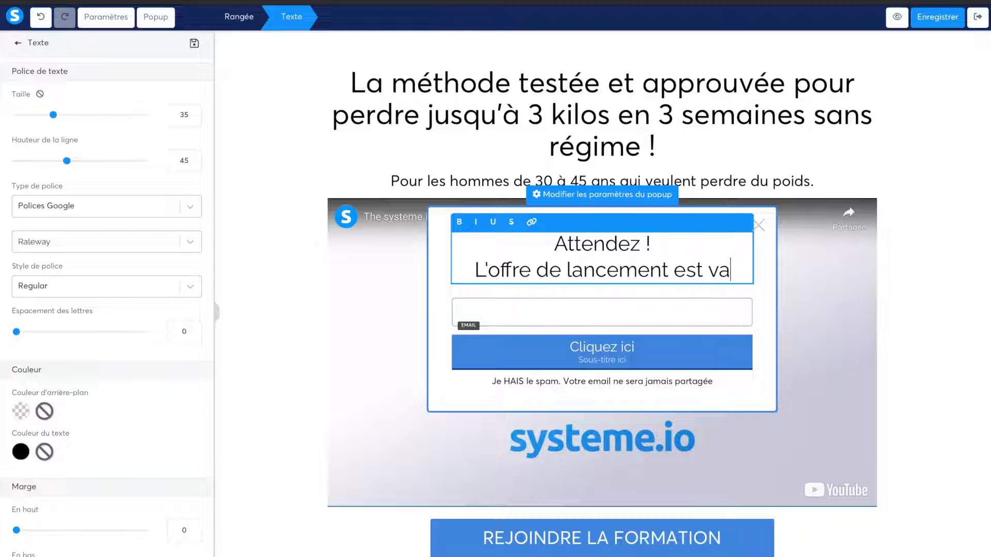
pyautogui.write('lable seulement 48')
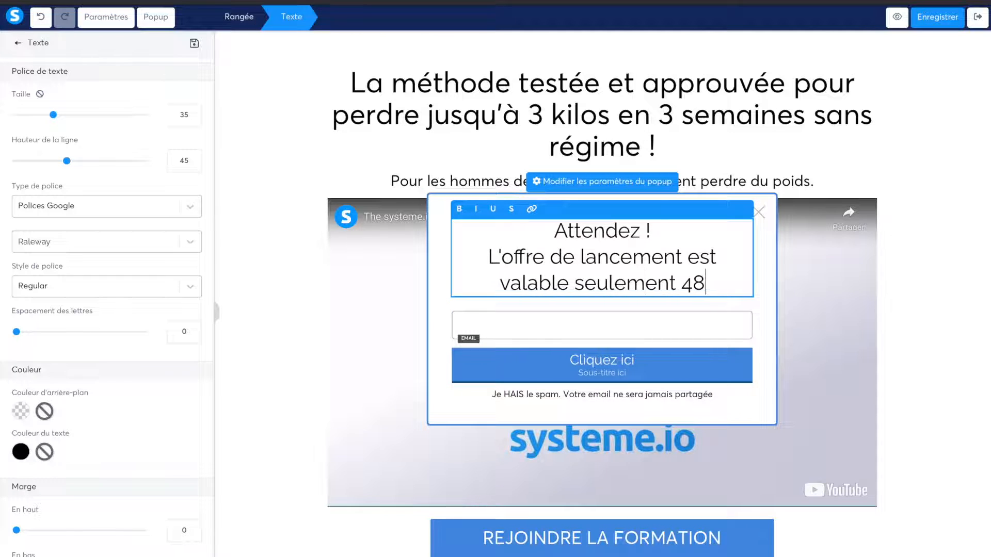
pyautogui.write('H !')
pyautogui.click(723, 316)
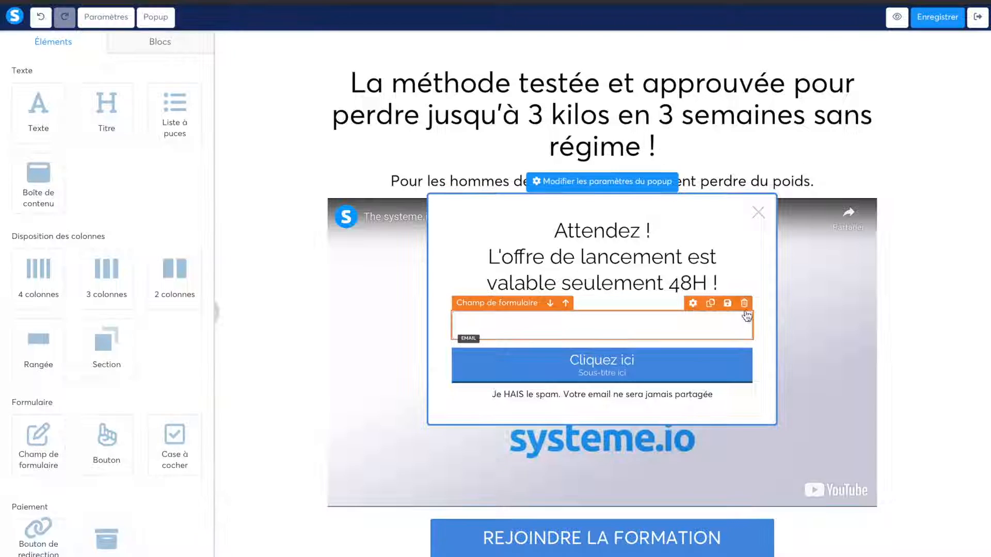
pyautogui.click(744, 304)
pyautogui.click(623, 297)
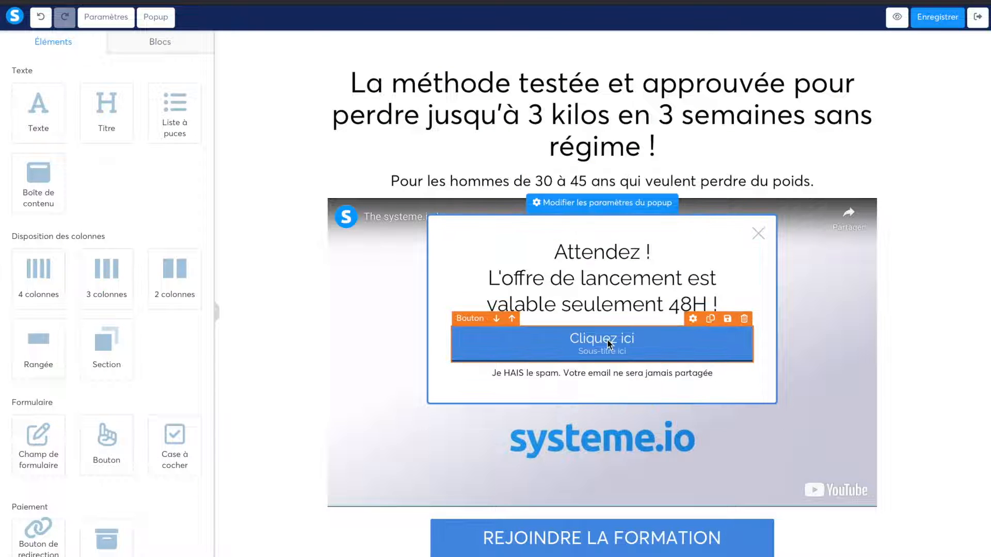
# Set the popup button's text to "Rejoindre la formation" and clear its subtext
pyautogui.click(610, 341)
pyautogui.scroll(-6, 61, 324)
pyautogui.tripleClick(92, 271)
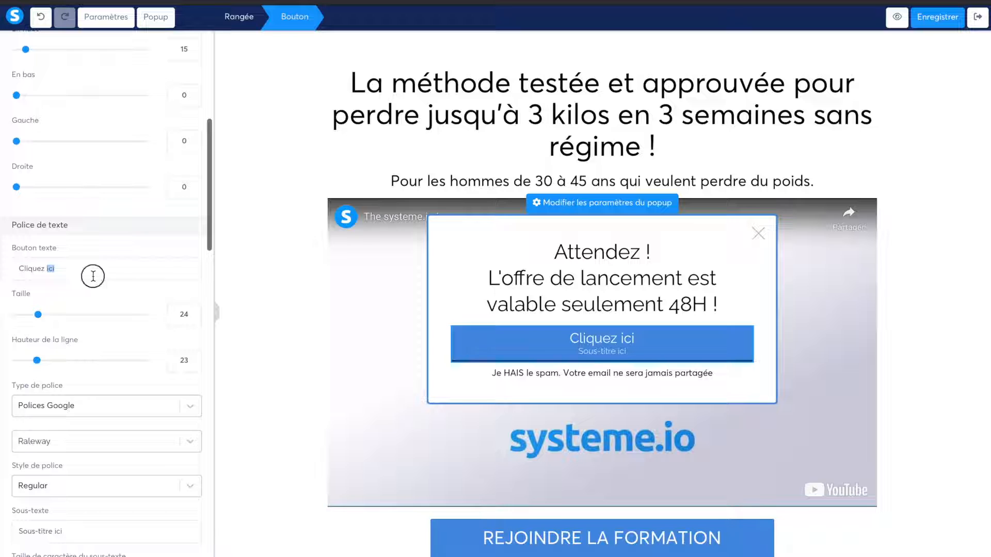
pyautogui.write('Rejoindre l')
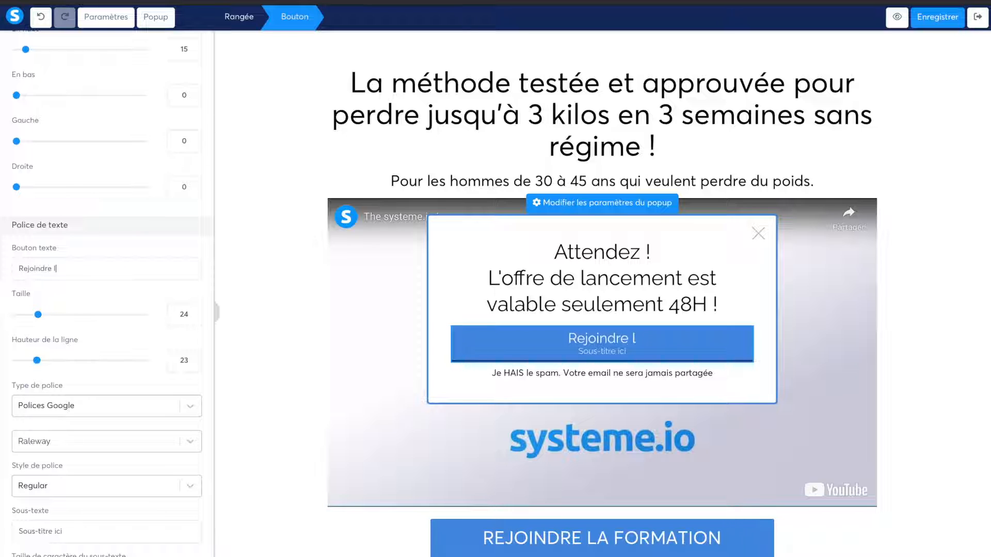
pyautogui.write('a formation')
pyautogui.tripleClick(88, 530)
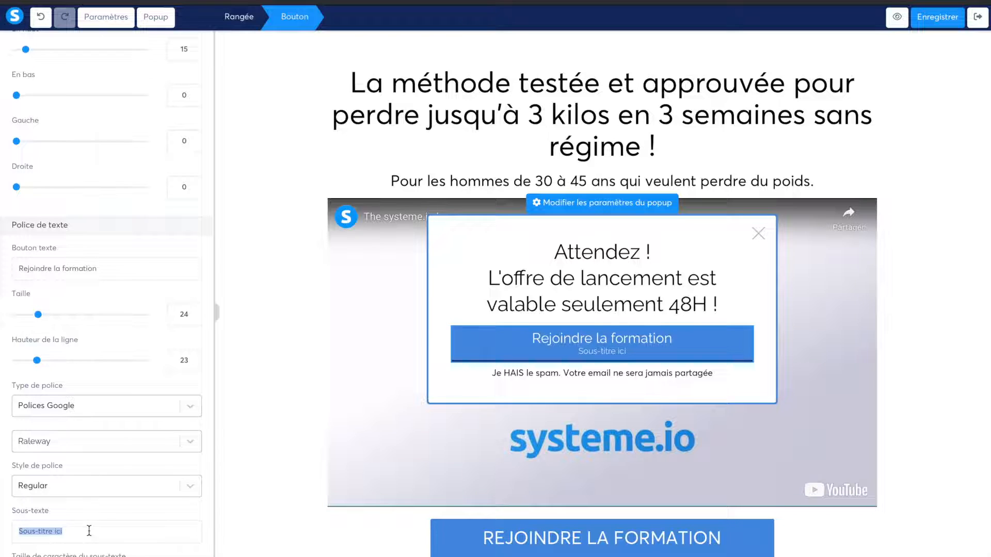
pyautogui.press('BackSpace')
# Set the popup button's action to "Vers l'étape suivante dans le tunnel" and delete the anti-spam text below it
pyautogui.scroll(10, 140, 296)
pyautogui.click(92, 89)
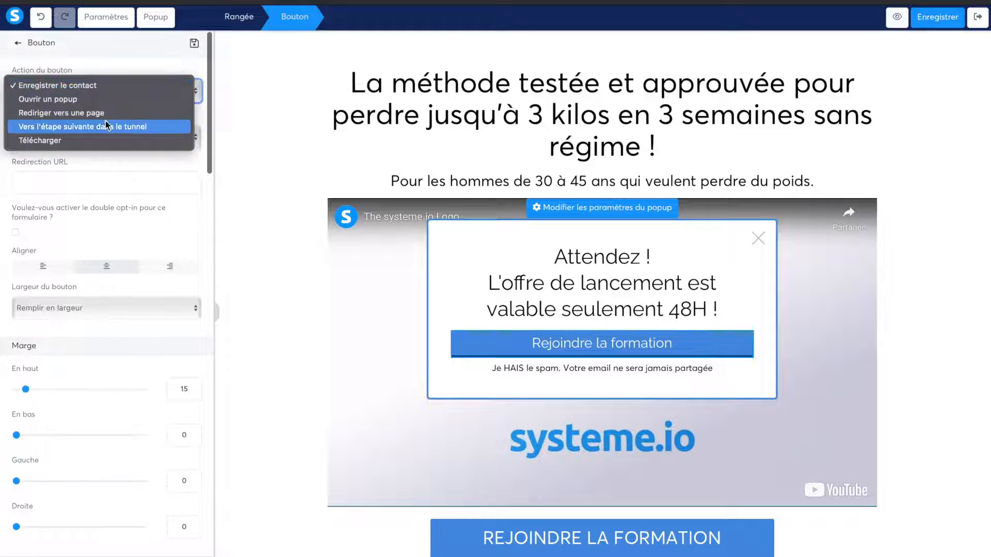
pyautogui.click(106, 127)
pyautogui.click(701, 385)
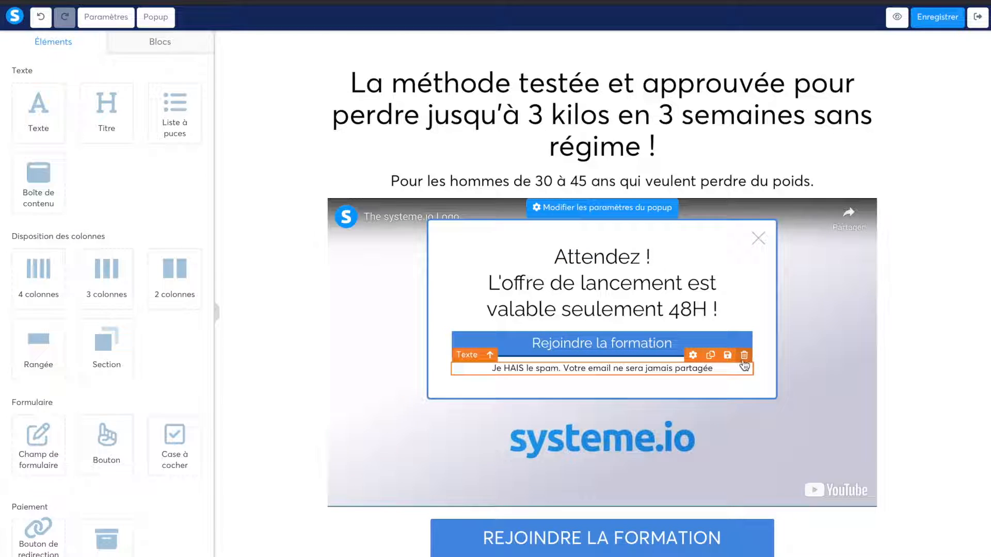
pyautogui.click(744, 355)
pyautogui.click(621, 299)
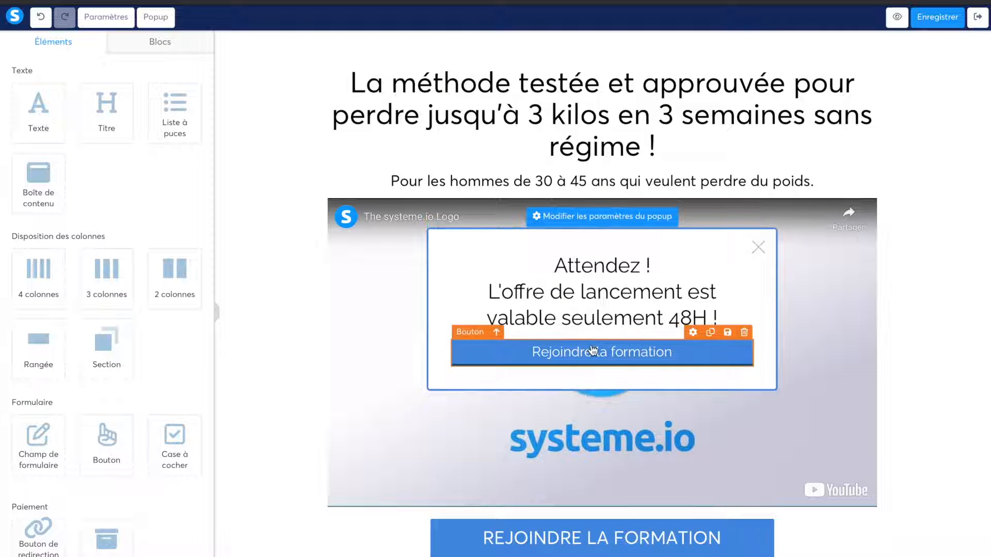
# Insert an Image element between the popup's title and its button, and close the popup
pyautogui.scroll(-5, 196, 350)
pyautogui.moveTo(38, 370); pyautogui.dragTo(561, 328)
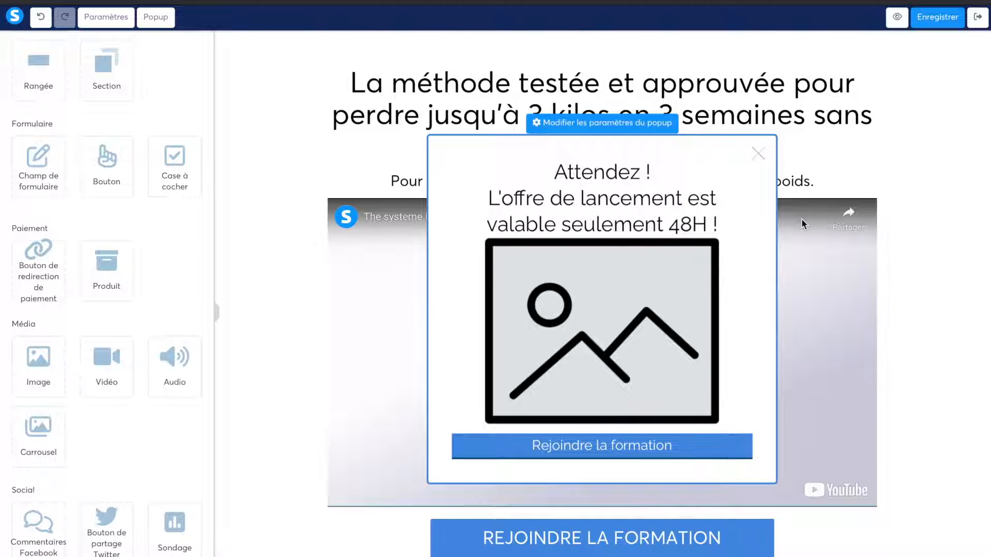
pyautogui.click(891, 93)
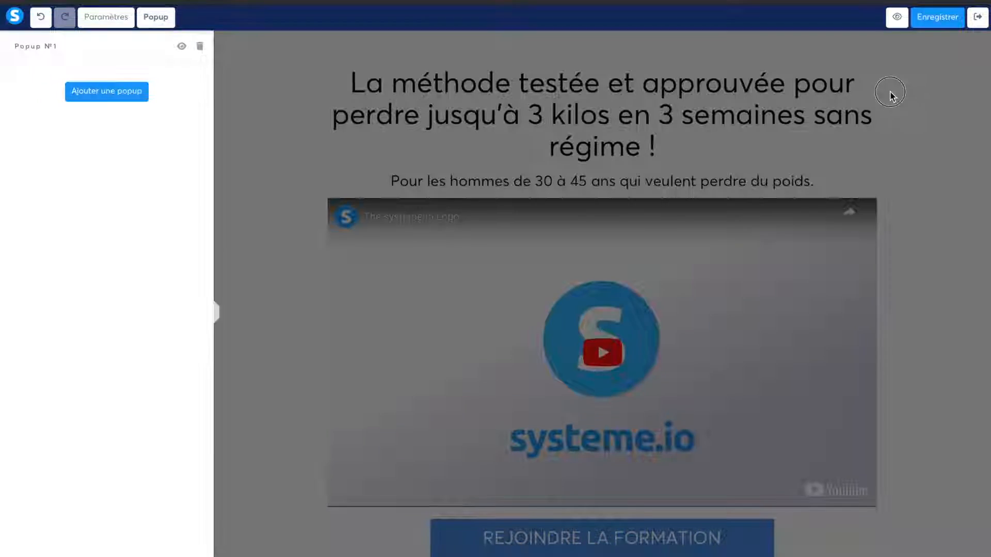
# Save the sales page and exit the editor to the funnel's step settings
pyautogui.click(934, 17)
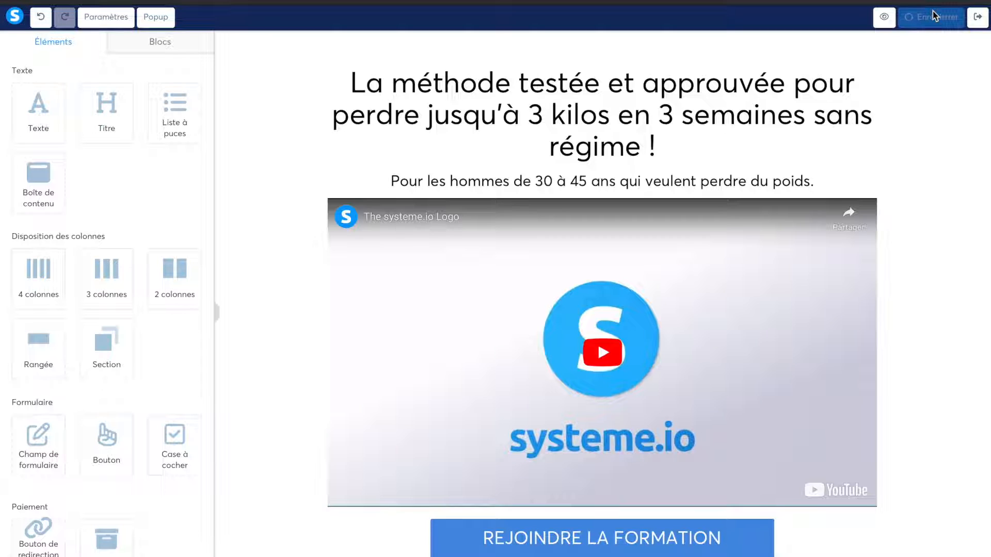
pyautogui.click(976, 16)
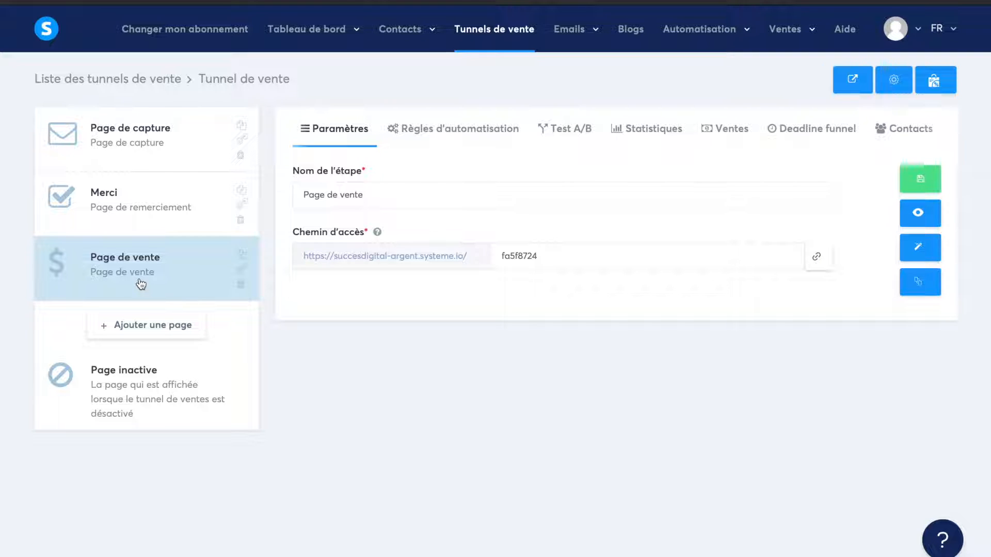
# Open the sales page for editing and set the action of the "REJOINDRE LA FORMATION" button below the video to "Rediriger vers une page"
pyautogui.click(920, 249)
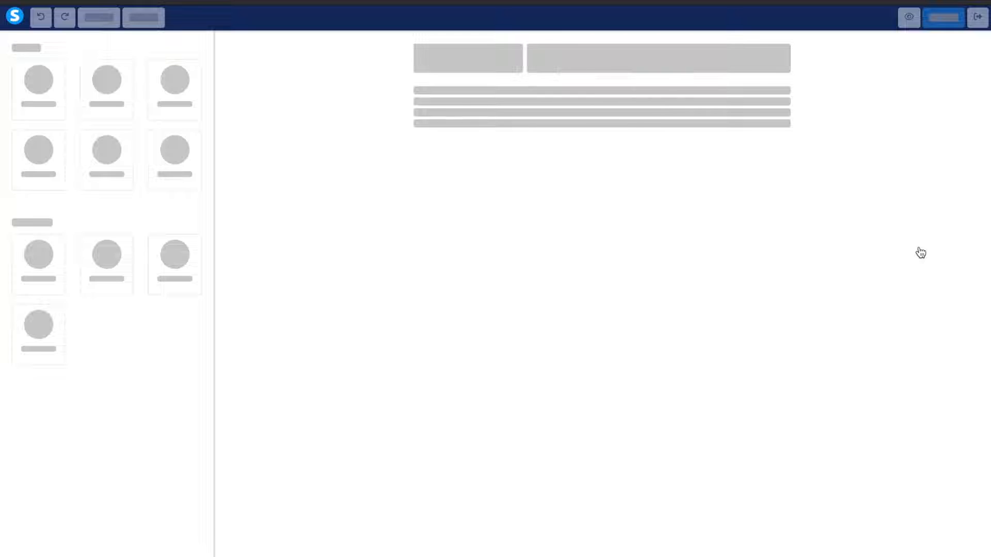
pyautogui.scroll(-2, 582, 414)
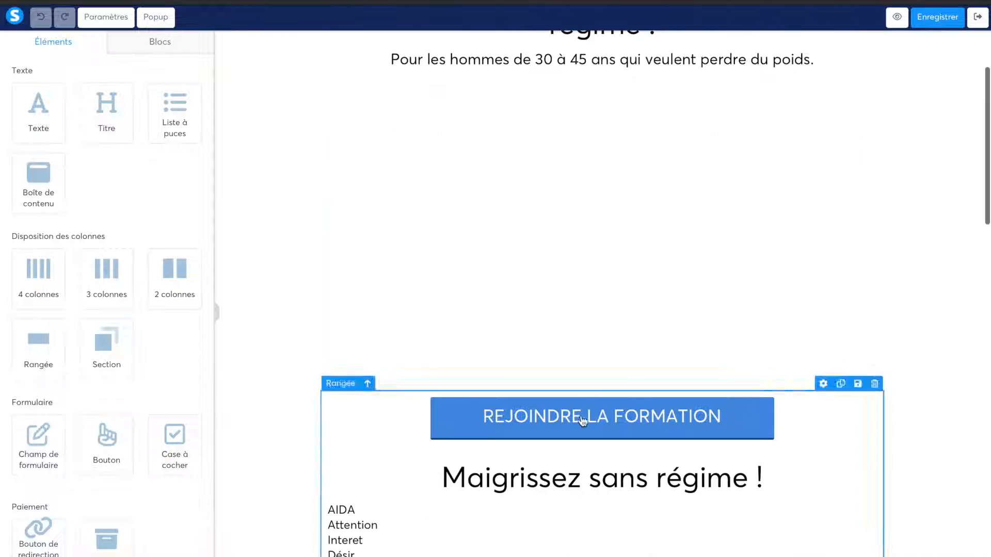
pyautogui.click(578, 424)
pyautogui.click(89, 92)
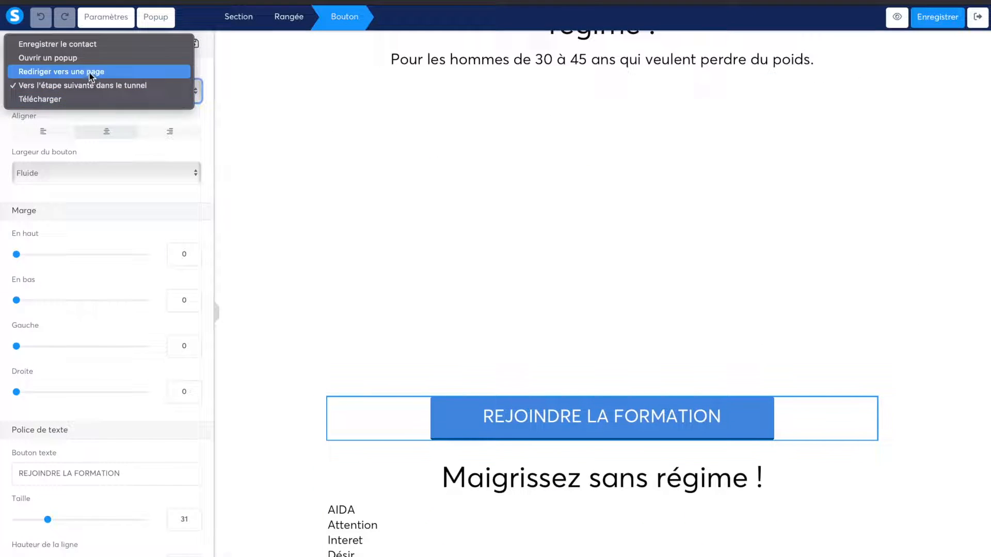
pyautogui.click(90, 72)
pyautogui.click(83, 135)
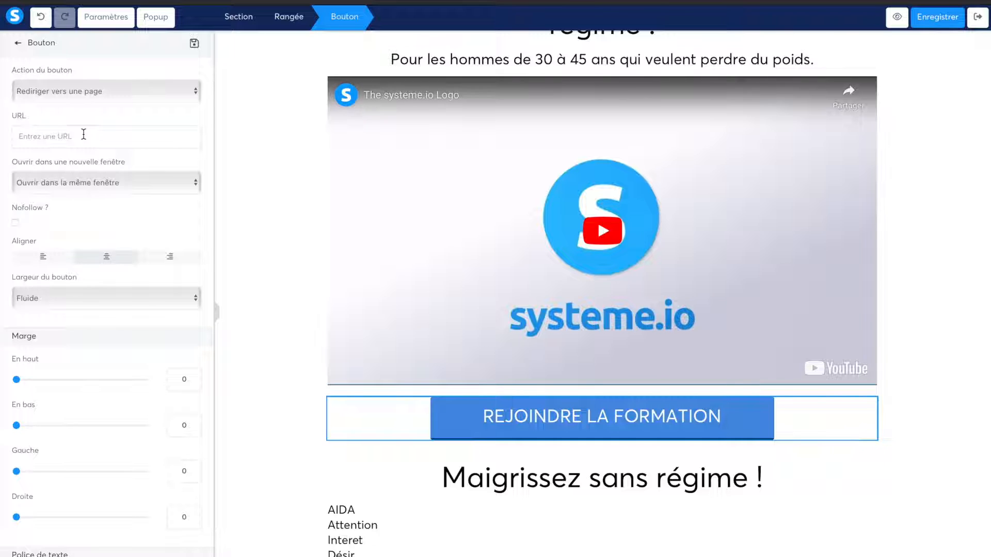
# Set the button's action back to "Vers l'étape suivante dans le tunnel", then save the sales page and exit the editor
pyautogui.click(93, 93)
pyautogui.click(93, 98)
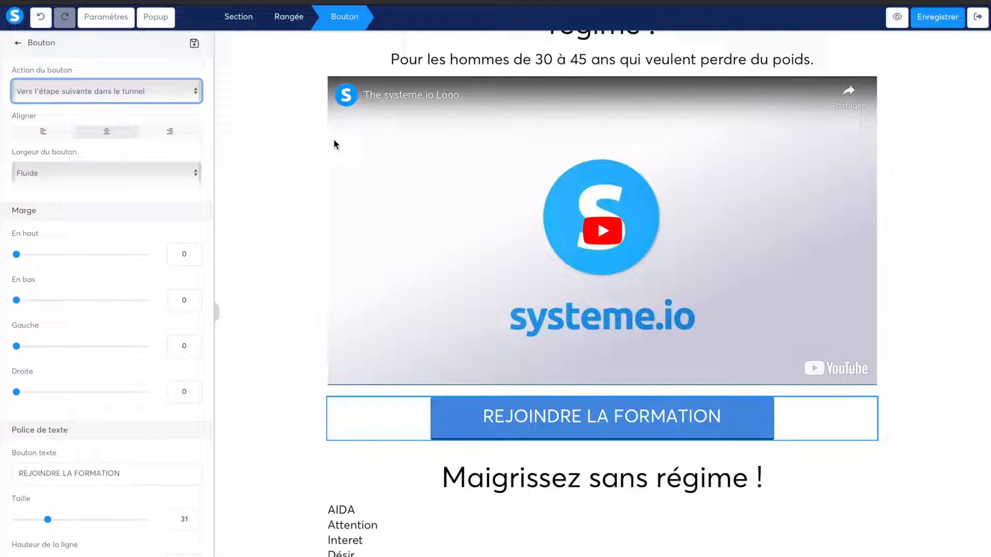
pyautogui.click(937, 16)
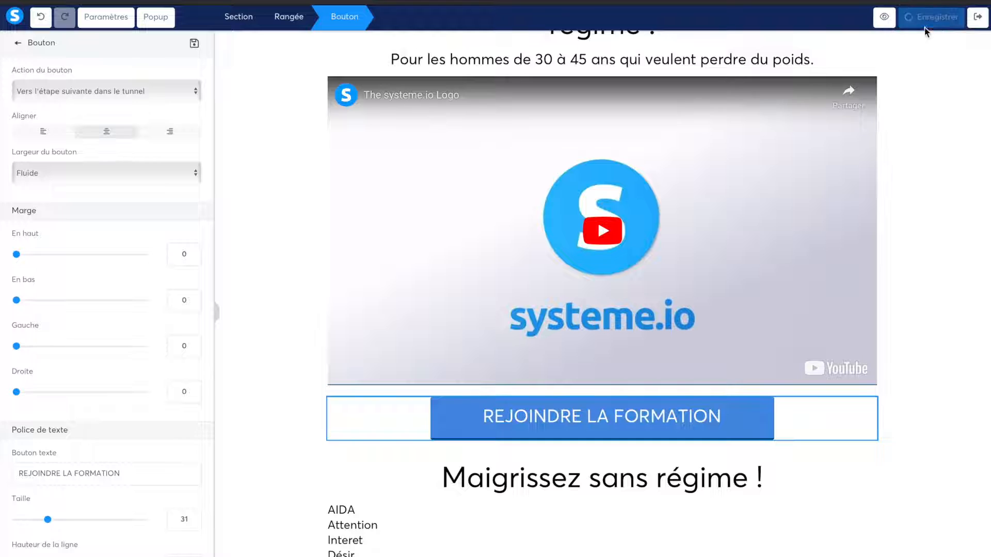
pyautogui.click(977, 16)
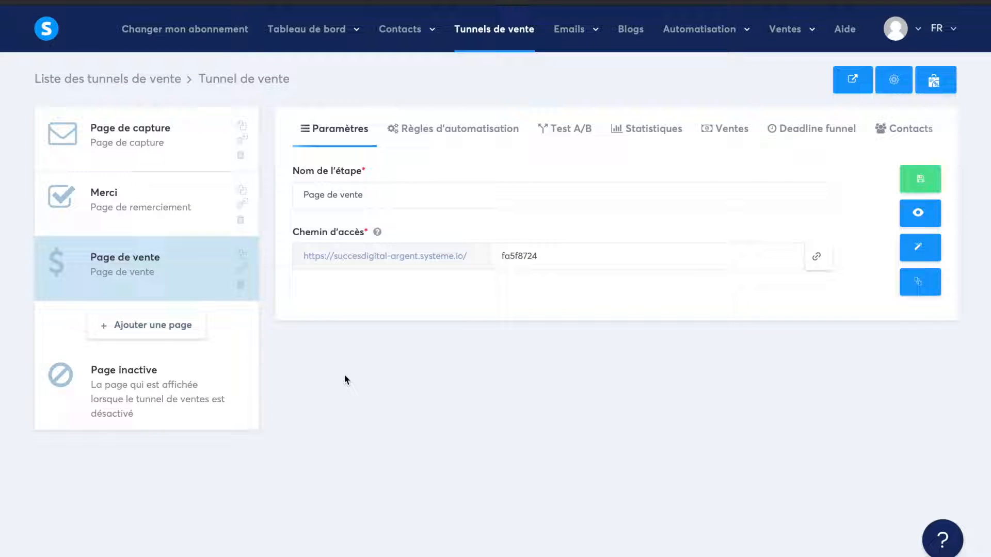